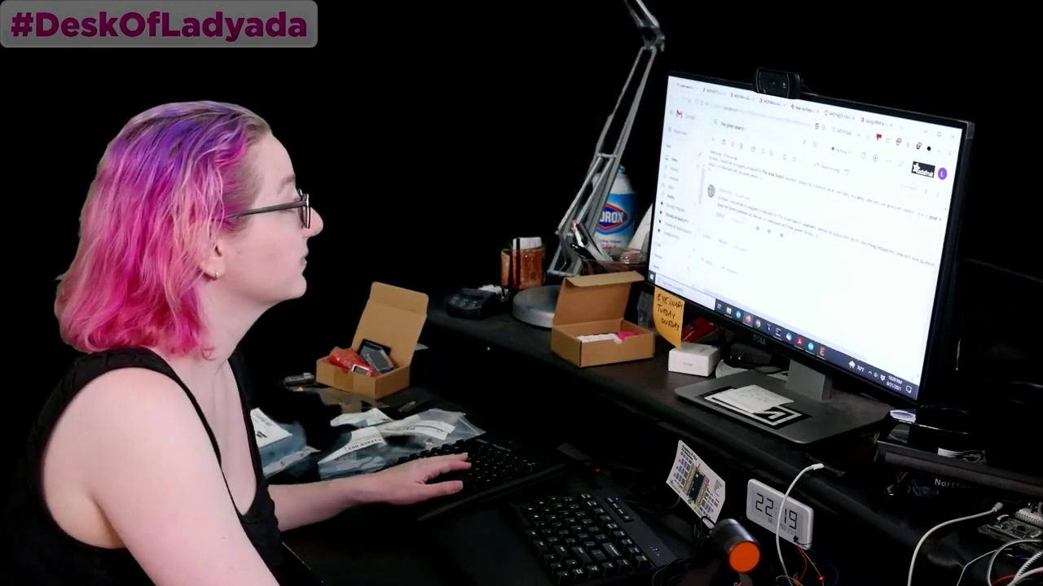
- Enlarge the Gmail page and scroll down through it
{"action": "key", "text": "ctrl+plus"}
{"action": "key", "text": "ctrl+plus"}
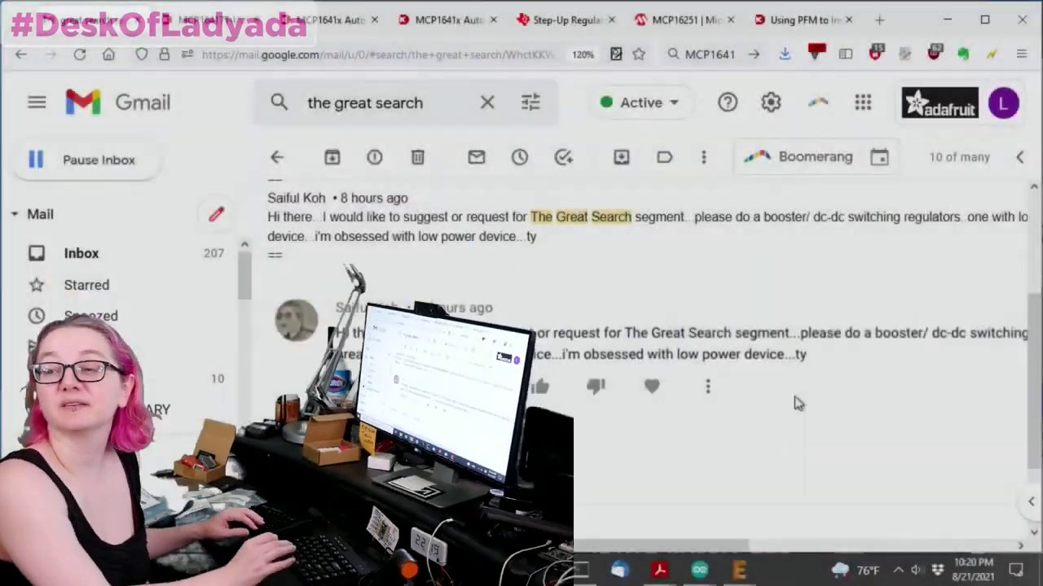
{"action": "scroll", "coordinate": [794, 396], "scroll_direction": "down", "scroll_amount": 2}
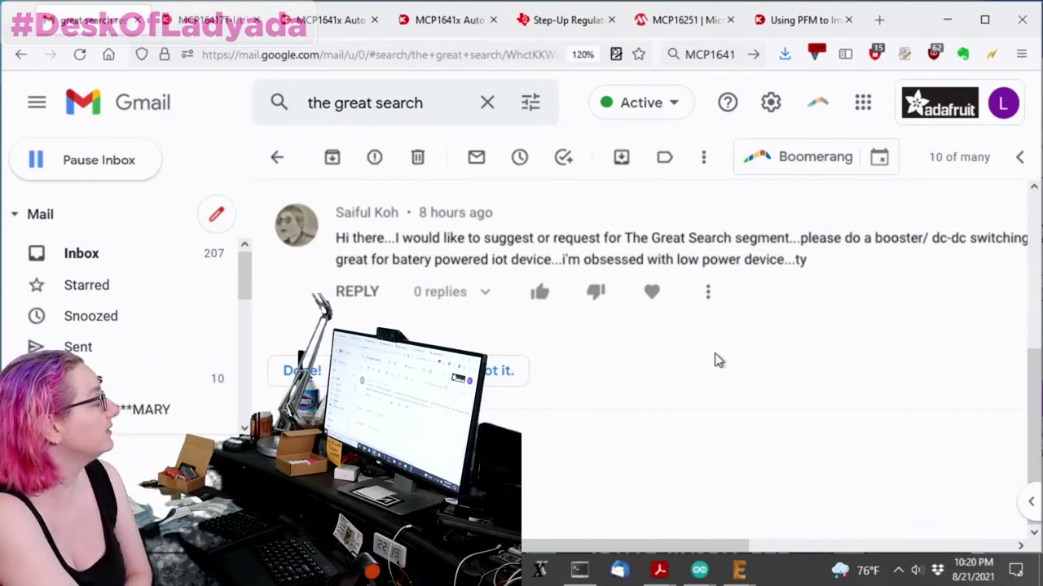
{"action": "left_click_drag", "start_coordinate": [739, 547], "coordinate": [674, 554]}
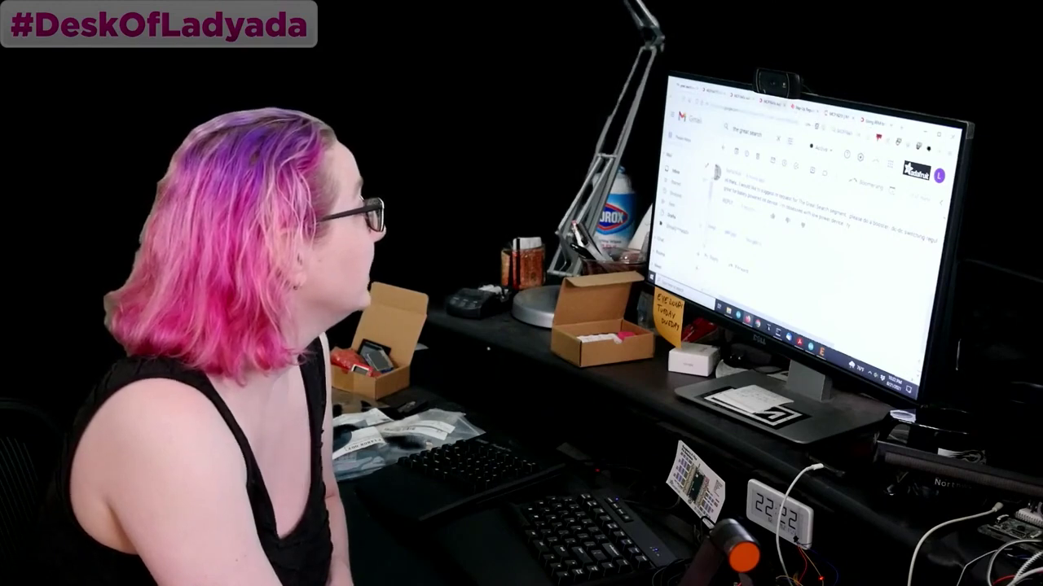
- Switch to the Digi-Key tab and search for dc/dc converters
{"action": "key", "text": "/"}
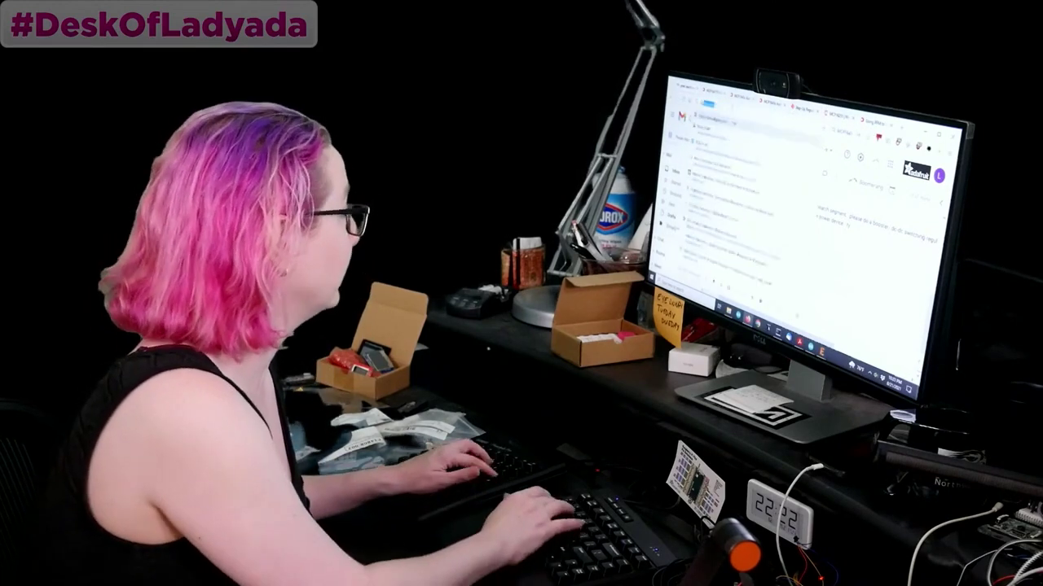
{"action": "key", "text": "ctrl+Tab"}
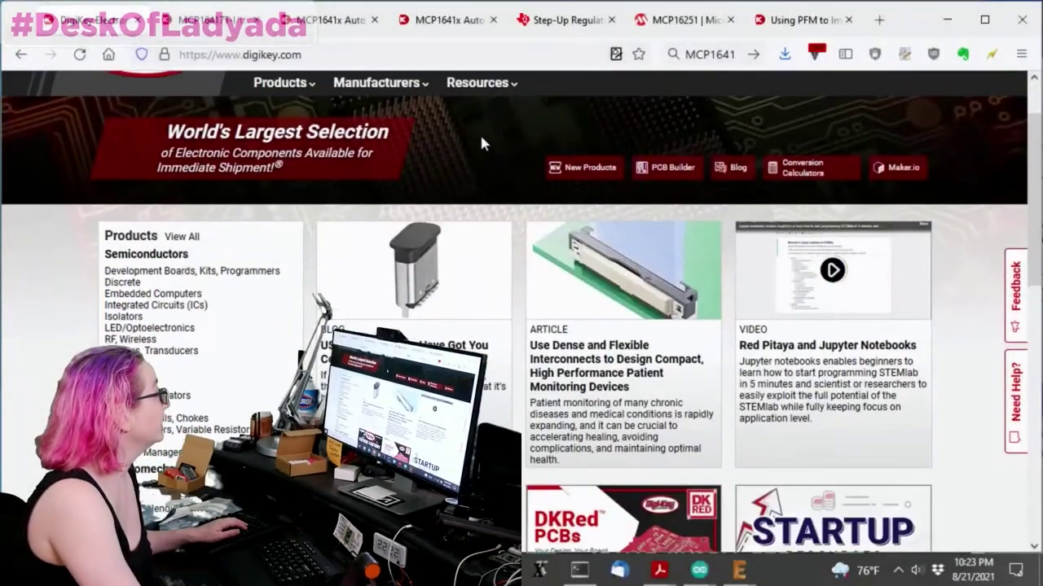
{"action": "scroll", "coordinate": [479, 138], "scroll_direction": "up", "scroll_amount": 2}
{"action": "left_click", "coordinate": [465, 112]}
{"action": "type", "text": "dc/dc converters"}
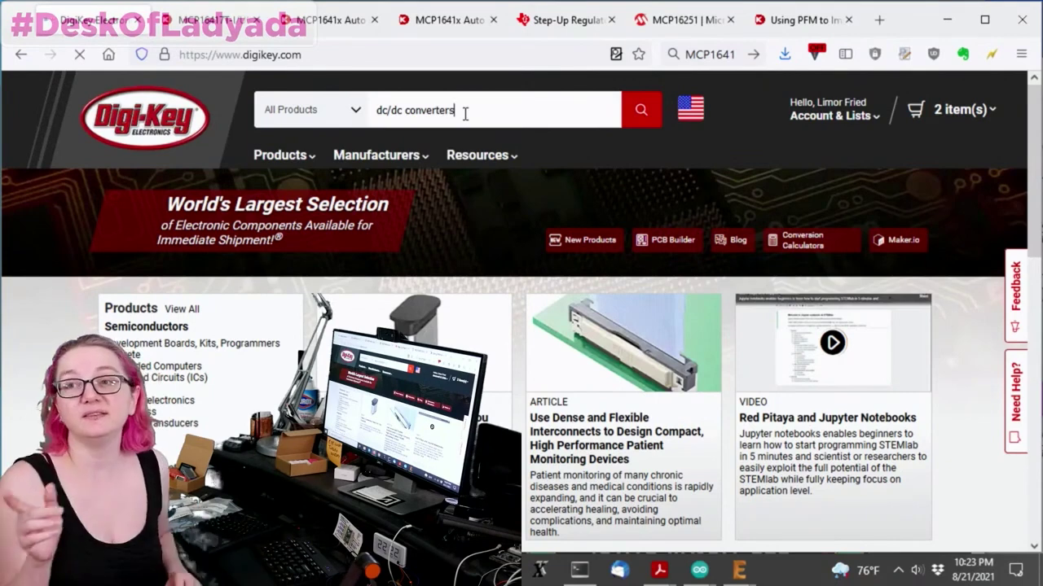
{"action": "key", "text": "Return"}
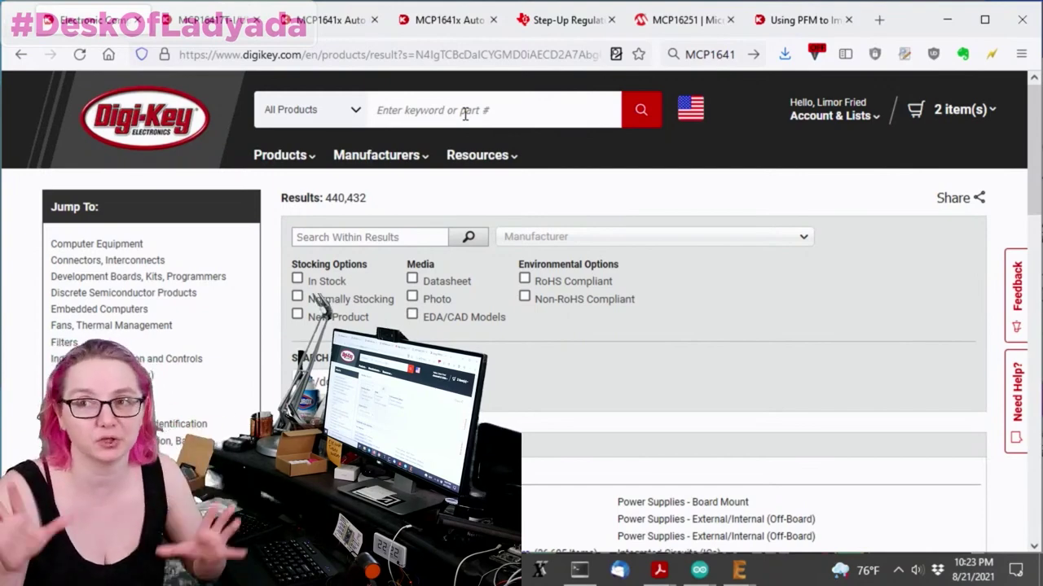
- Adjust the results page zoom and open the DC DC Converters category under Power Supplies - Board Mount
{"action": "scroll", "coordinate": [559, 263], "scroll_direction": "down", "scroll_amount": 3}
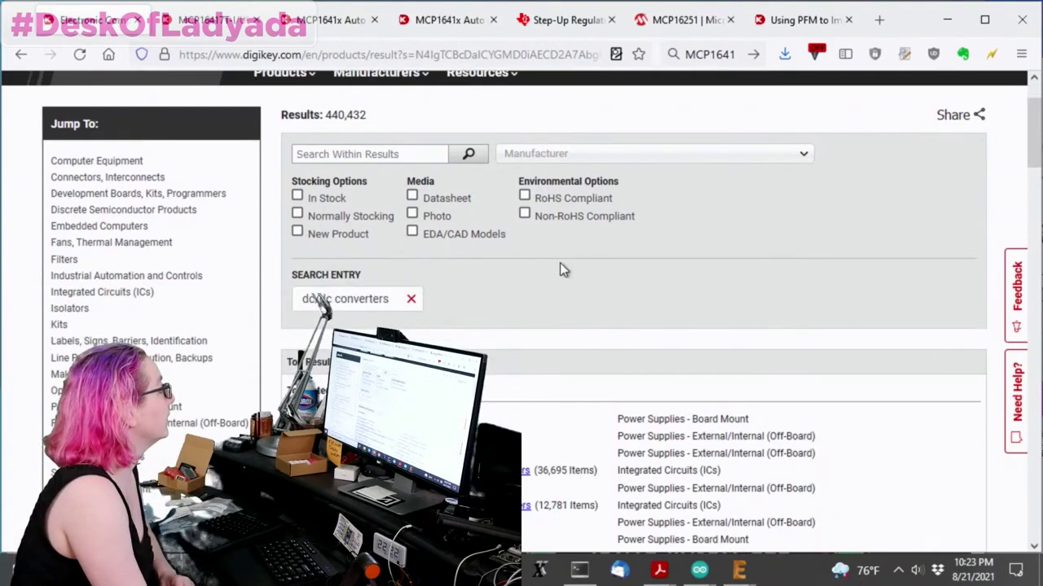
{"action": "left_click_drag", "start_coordinate": [348, 238], "coordinate": [436, 269]}
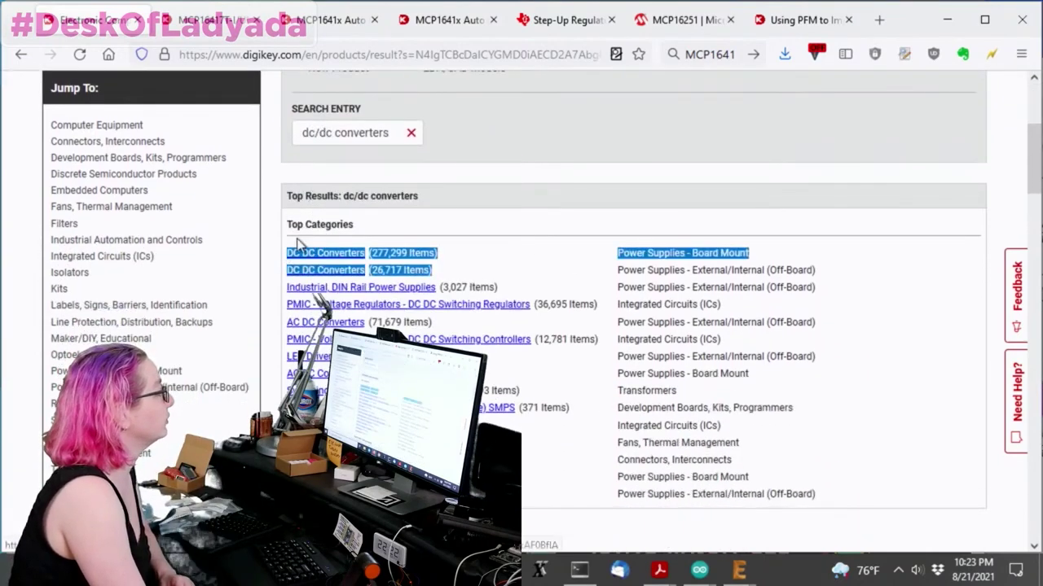
{"action": "scroll", "coordinate": [613, 188], "scroll_direction": "down", "scroll_amount": 1}
{"action": "left_click", "coordinate": [469, 167]}
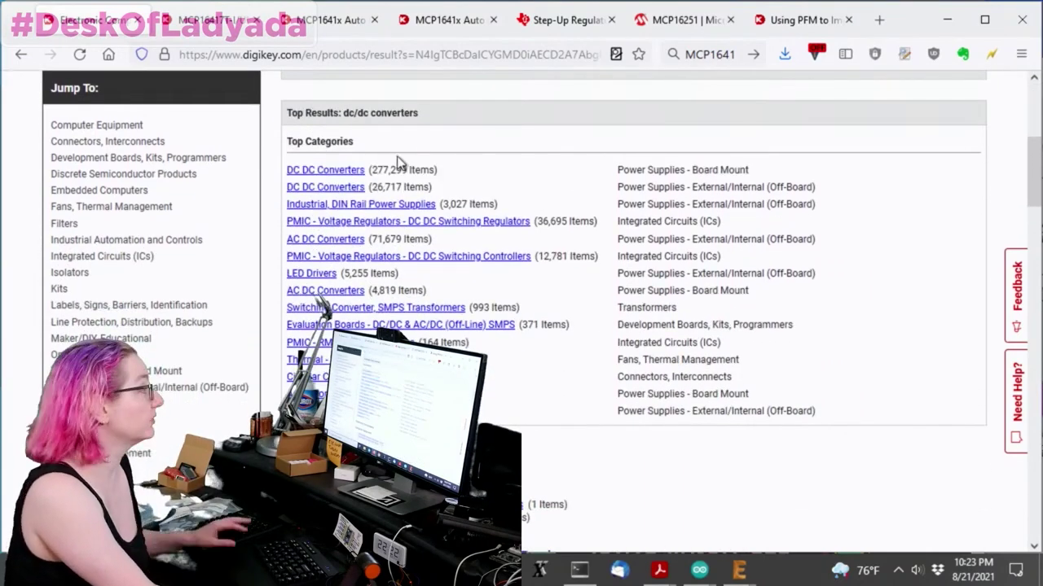
{"action": "key", "text": "ctrl+plus"}
{"action": "key", "text": "ctrl+plus"}
{"action": "key", "text": "ctrl+plus"}
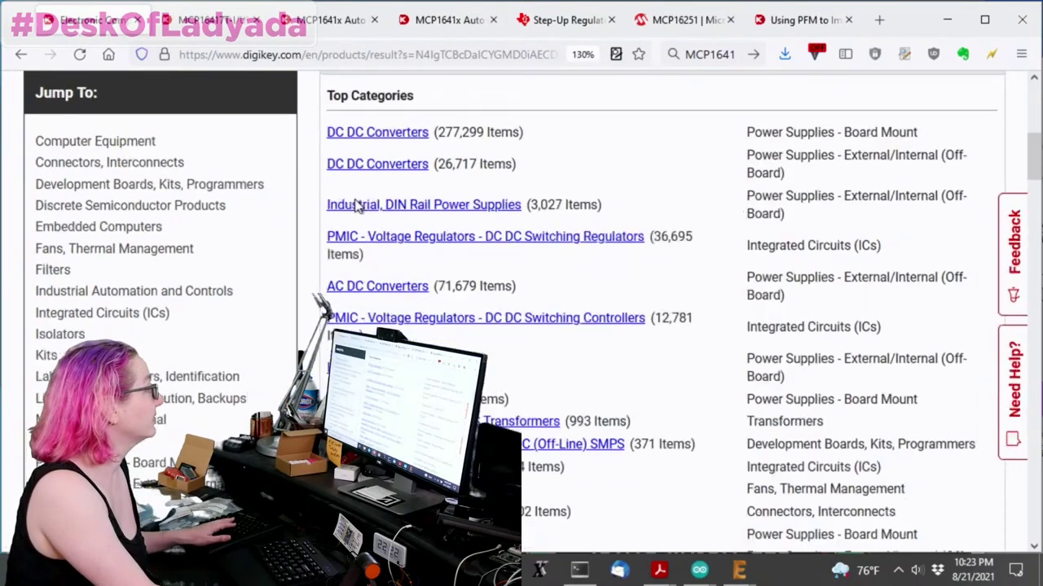
{"action": "key", "text": "ctrl+minus"}
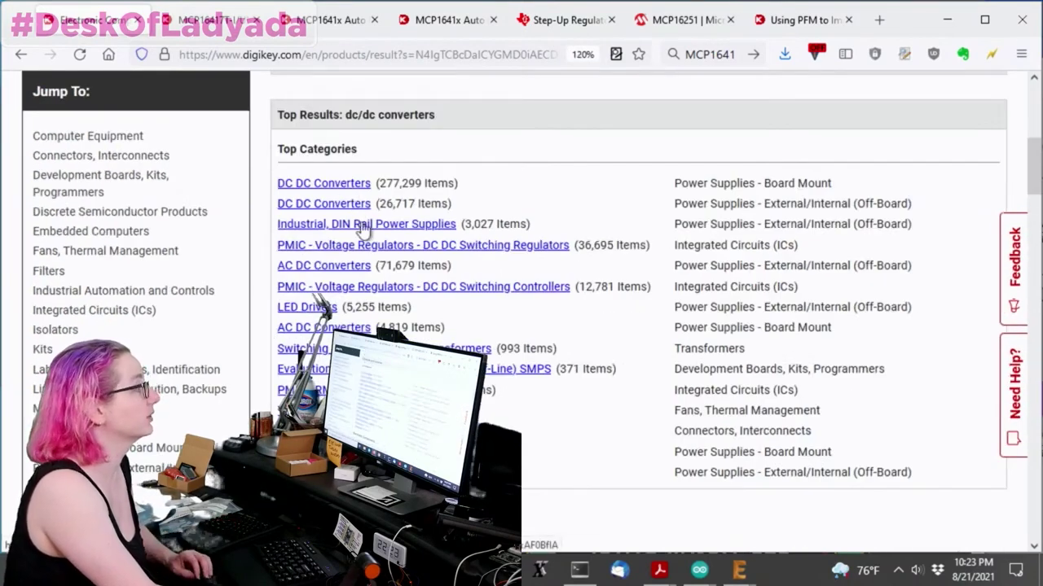
{"action": "left_click", "coordinate": [360, 187]}
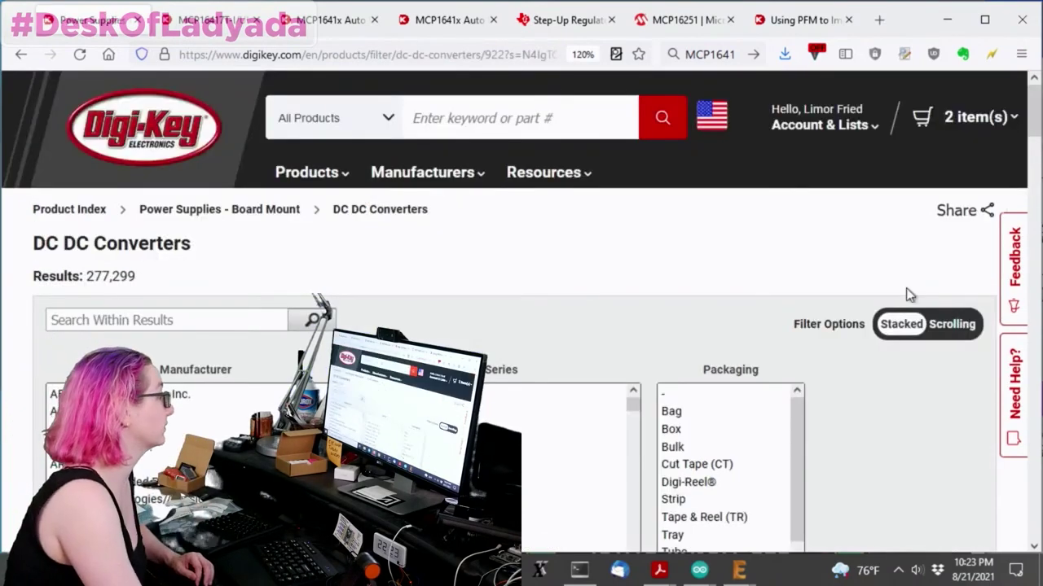
- Exclude Marketplace products from the DC DC Converters results
{"action": "scroll", "coordinate": [909, 295], "scroll_direction": "down", "scroll_amount": 3}
{"action": "scroll", "coordinate": [929, 259], "scroll_direction": "up", "scroll_amount": 1}
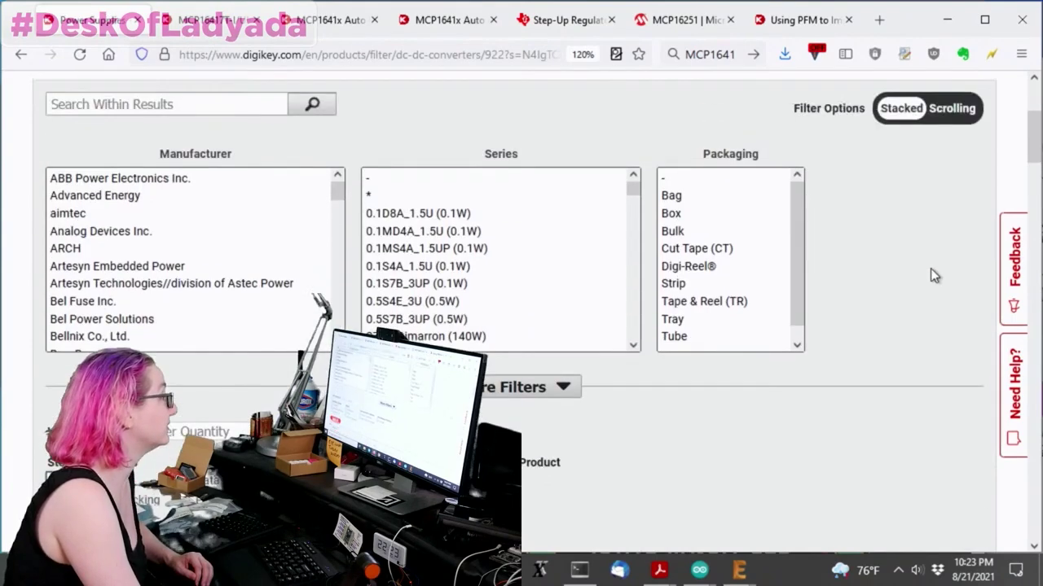
{"action": "scroll", "coordinate": [932, 273], "scroll_direction": "down", "scroll_amount": 3}
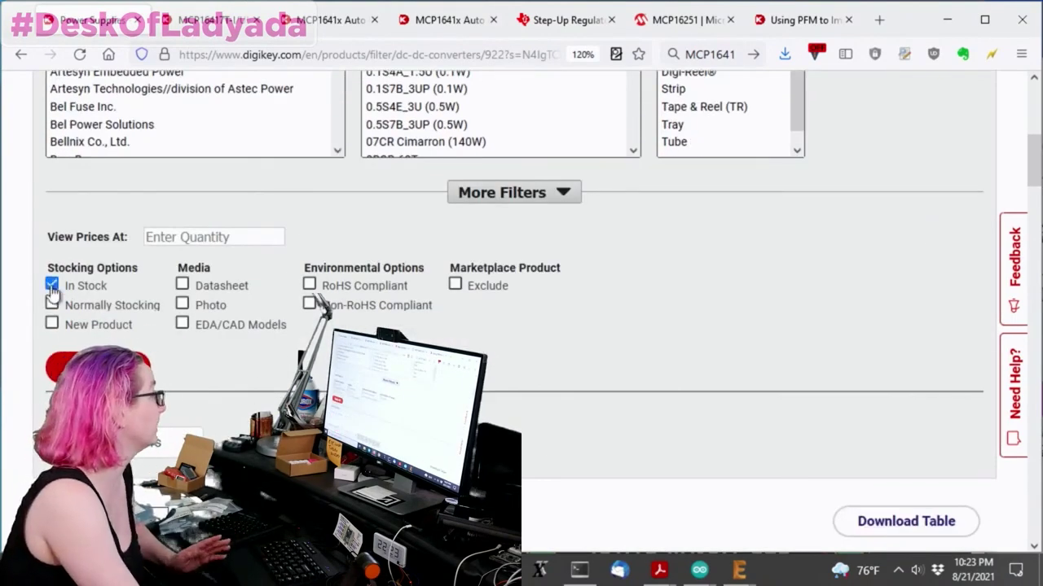
{"action": "left_click", "coordinate": [454, 285]}
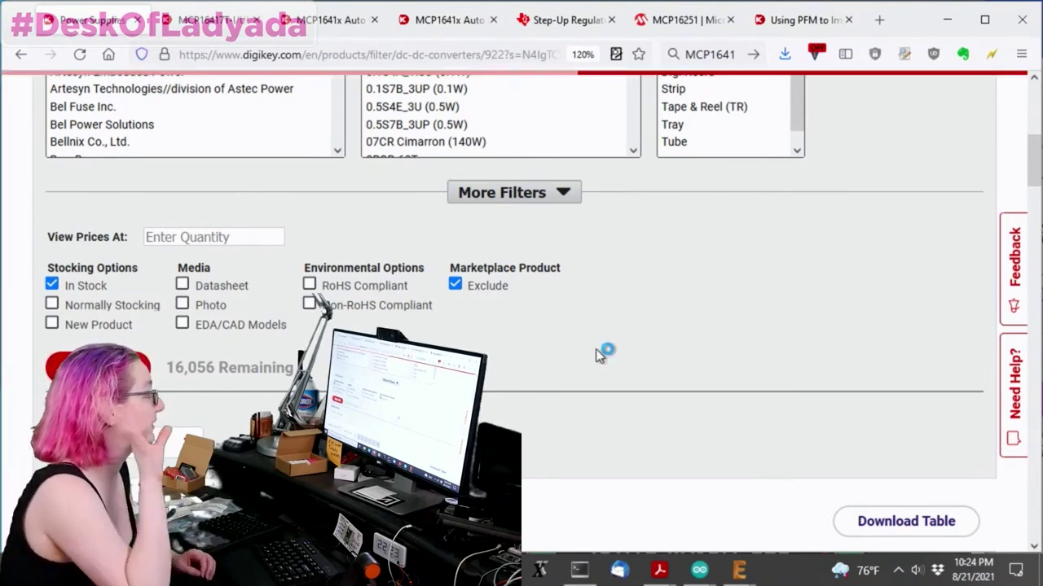
{"action": "scroll", "coordinate": [820, 162], "scroll_direction": "up", "scroll_amount": 5}
{"action": "scroll", "coordinate": [830, 176], "scroll_direction": "down", "scroll_amount": 2}
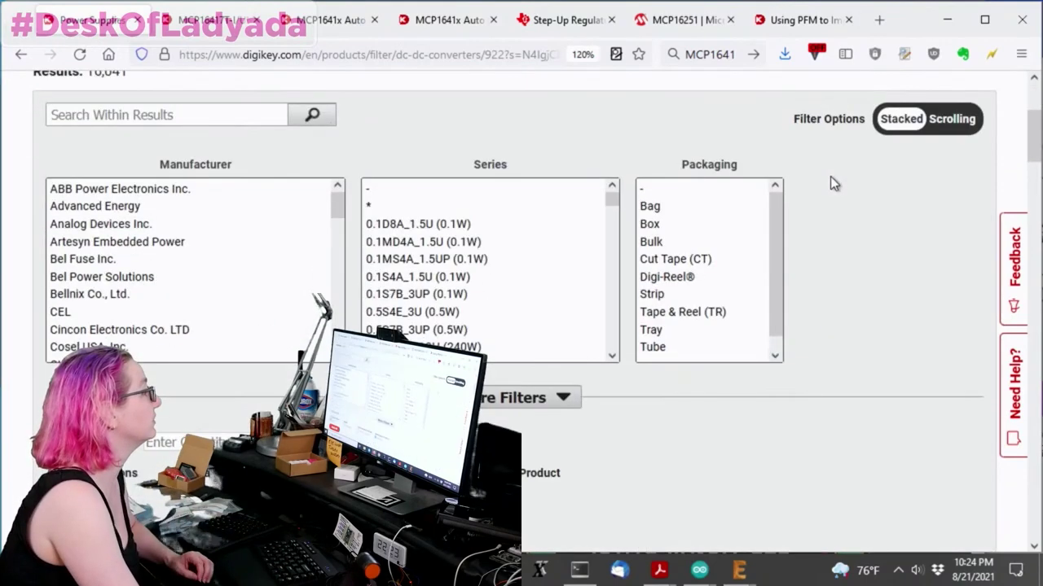
- Under More Filters, pick Number of Outputs 1 and Part Status Active
{"action": "left_click", "coordinate": [555, 399]}
{"action": "scroll", "coordinate": [851, 261], "scroll_direction": "down", "scroll_amount": 4}
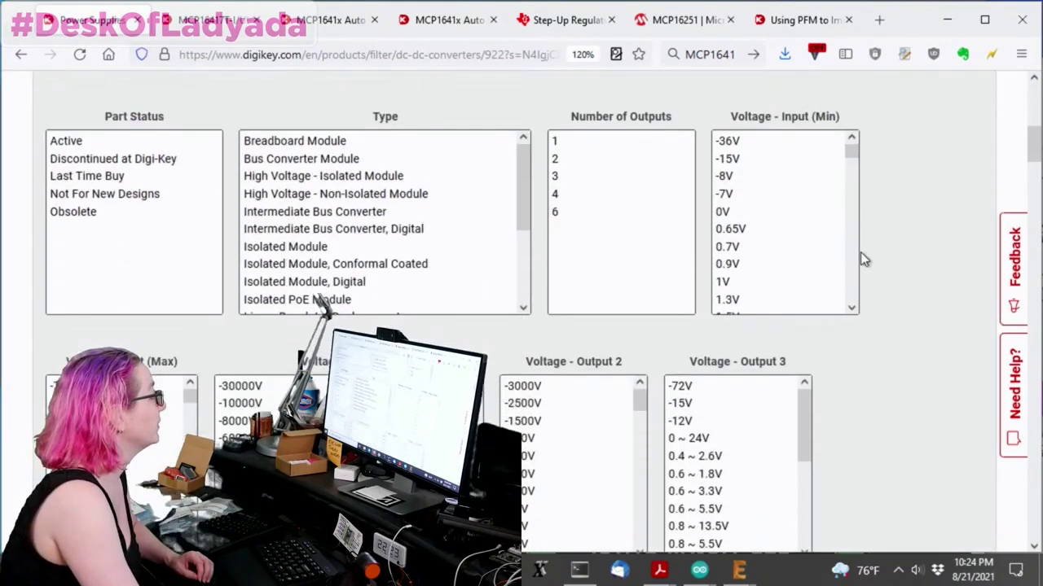
{"action": "left_click", "coordinate": [584, 130]}
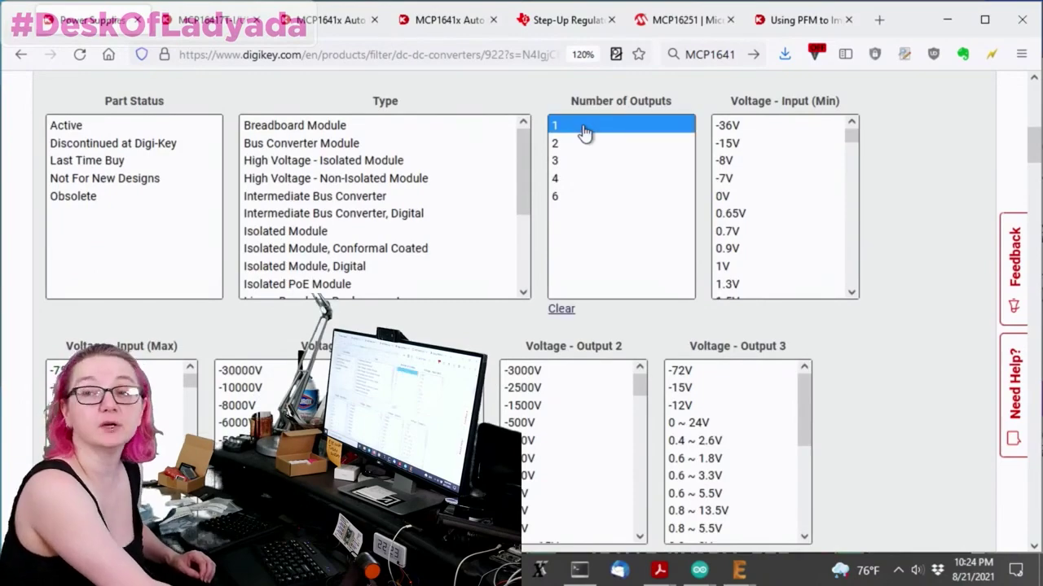
{"action": "left_click", "coordinate": [133, 129]}
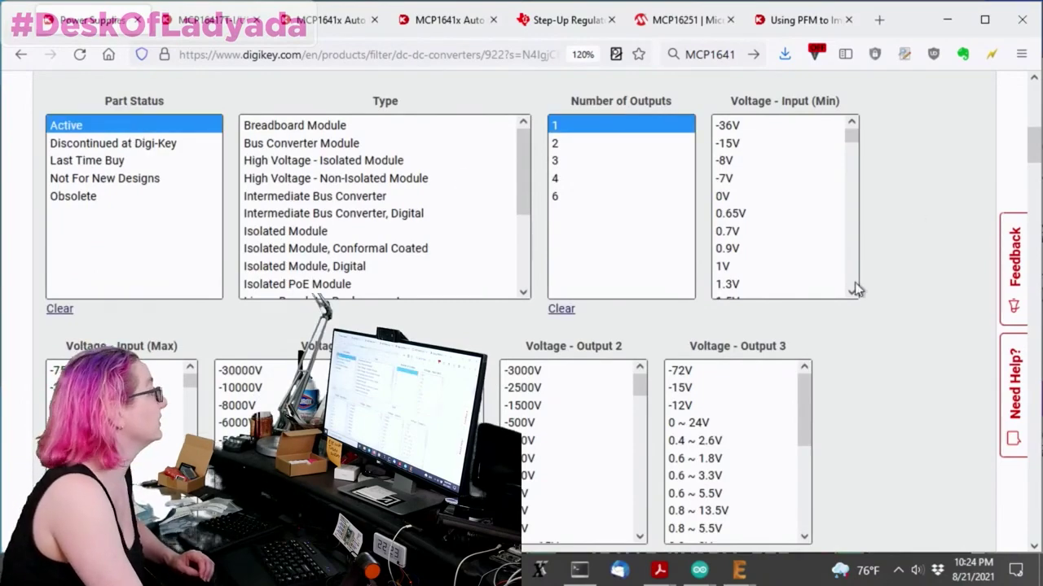
{"action": "scroll", "coordinate": [947, 291], "scroll_direction": "down", "scroll_amount": 15}
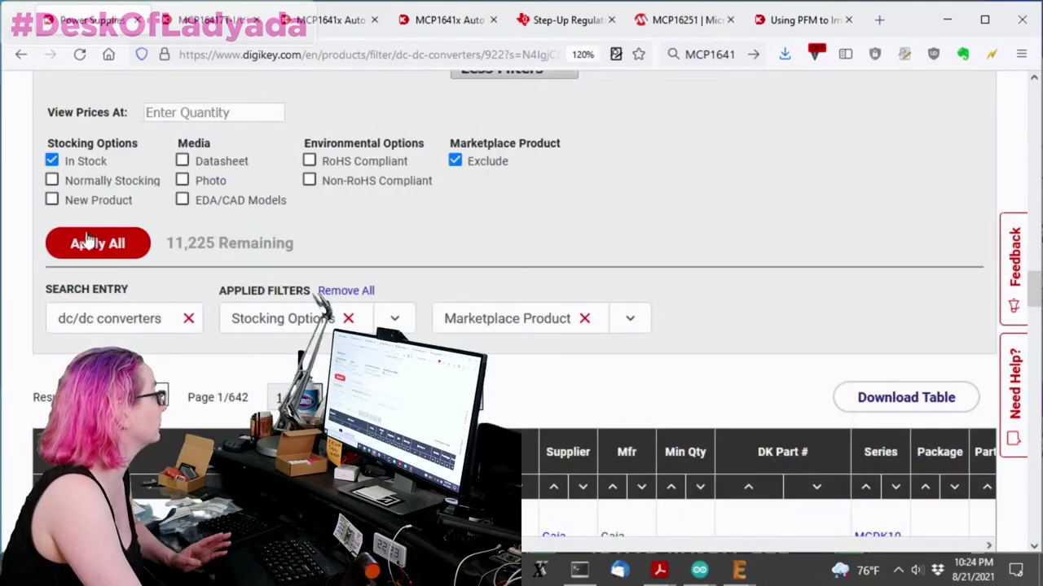
{"action": "left_click", "coordinate": [87, 238]}
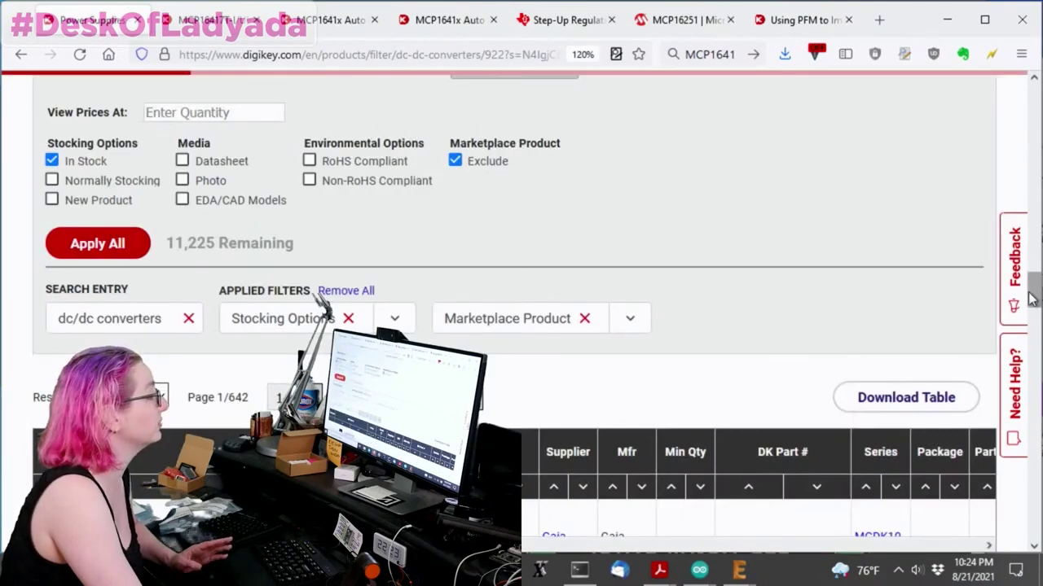
{"action": "left_click_drag", "start_coordinate": [1036, 291], "coordinate": [1035, 139]}
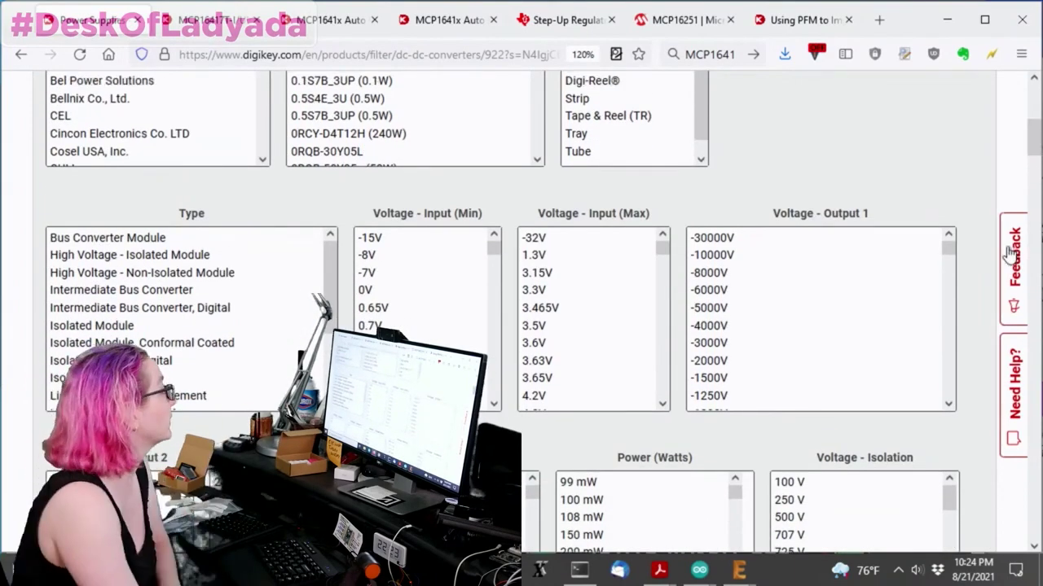
{"action": "scroll", "coordinate": [815, 175], "scroll_direction": "down", "scroll_amount": 3}
{"action": "scroll", "coordinate": [821, 184], "scroll_direction": "down", "scroll_amount": 8}
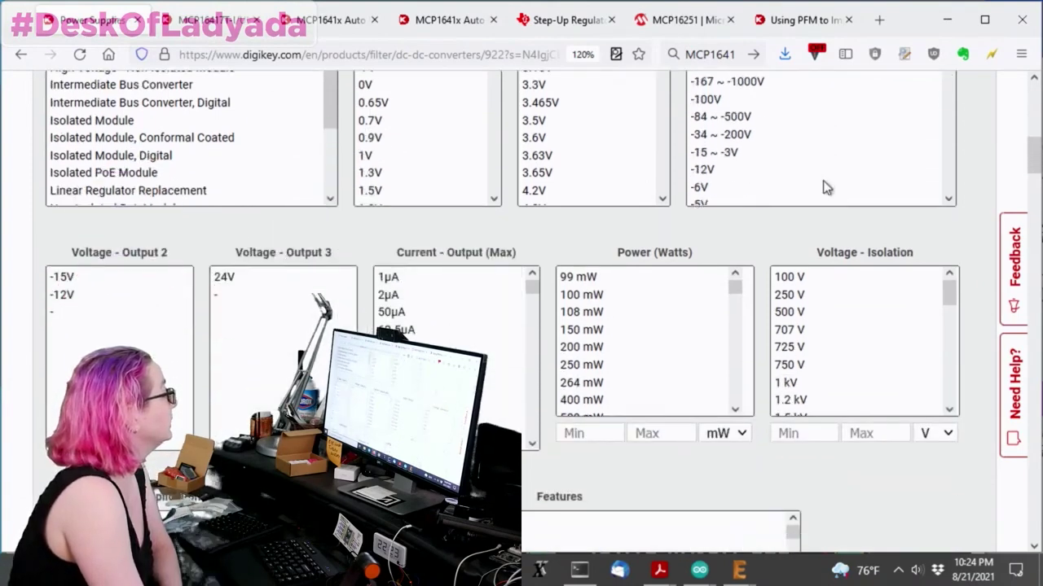
{"action": "scroll", "coordinate": [982, 189], "scroll_direction": "down", "scroll_amount": 1}
{"action": "scroll", "coordinate": [983, 182], "scroll_direction": "down", "scroll_amount": 4}
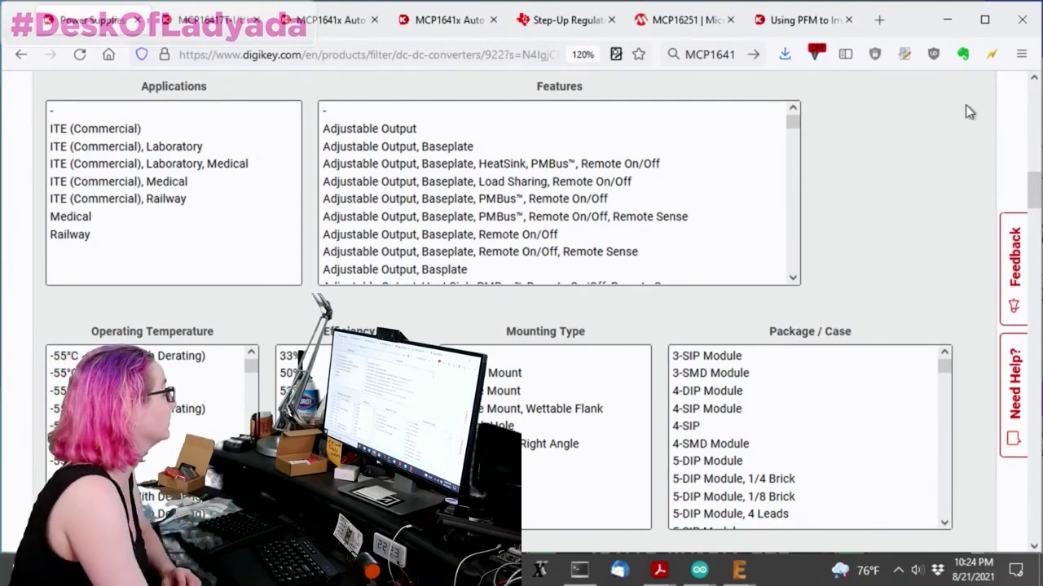
{"action": "scroll", "coordinate": [923, 204], "scroll_direction": "down", "scroll_amount": 2}
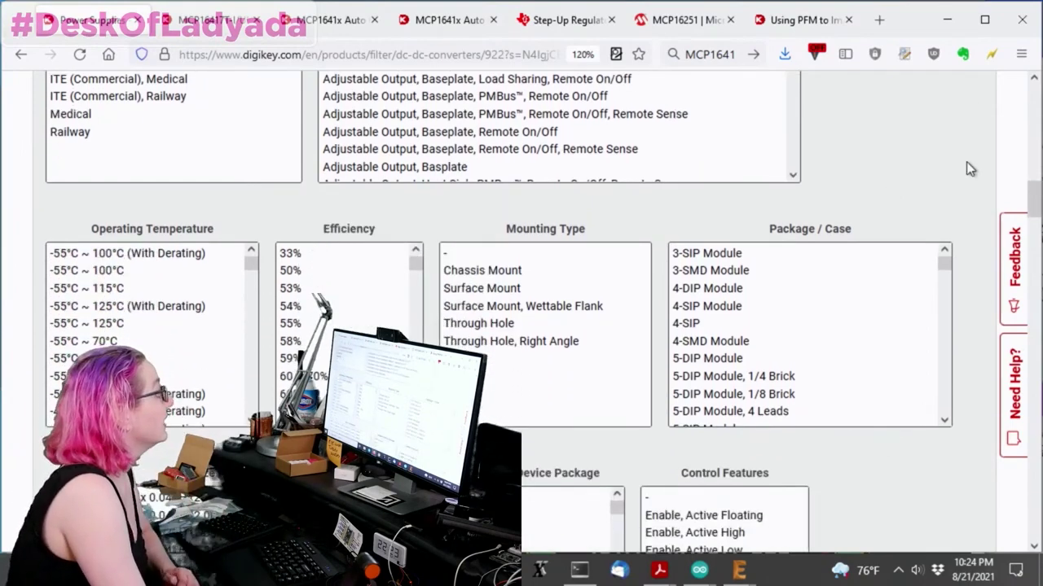
{"action": "scroll", "coordinate": [946, 189], "scroll_direction": "down", "scroll_amount": 6}
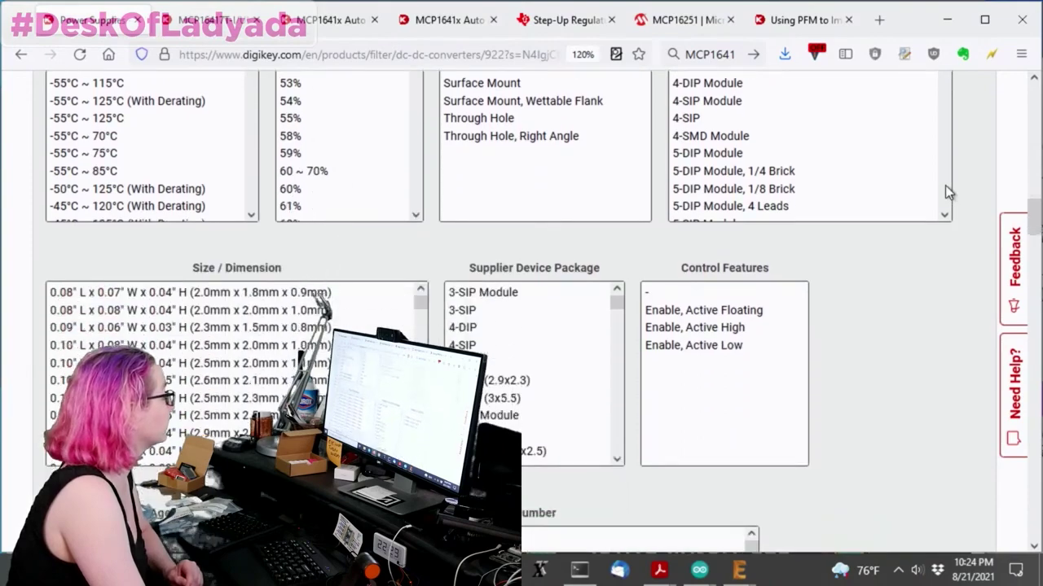
{"action": "scroll", "coordinate": [972, 342], "scroll_direction": "down", "scroll_amount": 18}
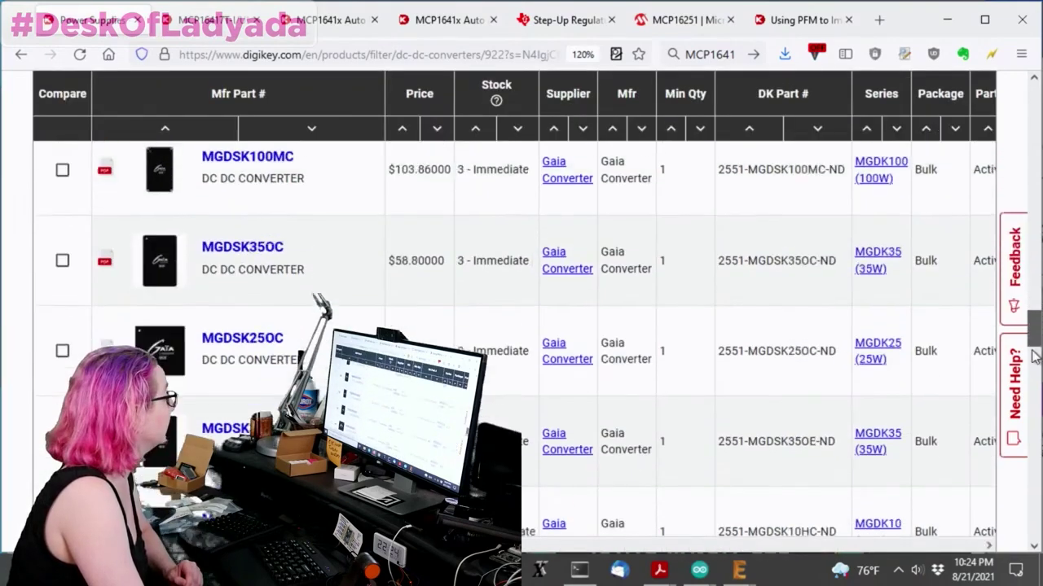
{"action": "left_click_drag", "start_coordinate": [1035, 356], "coordinate": [1034, 149]}
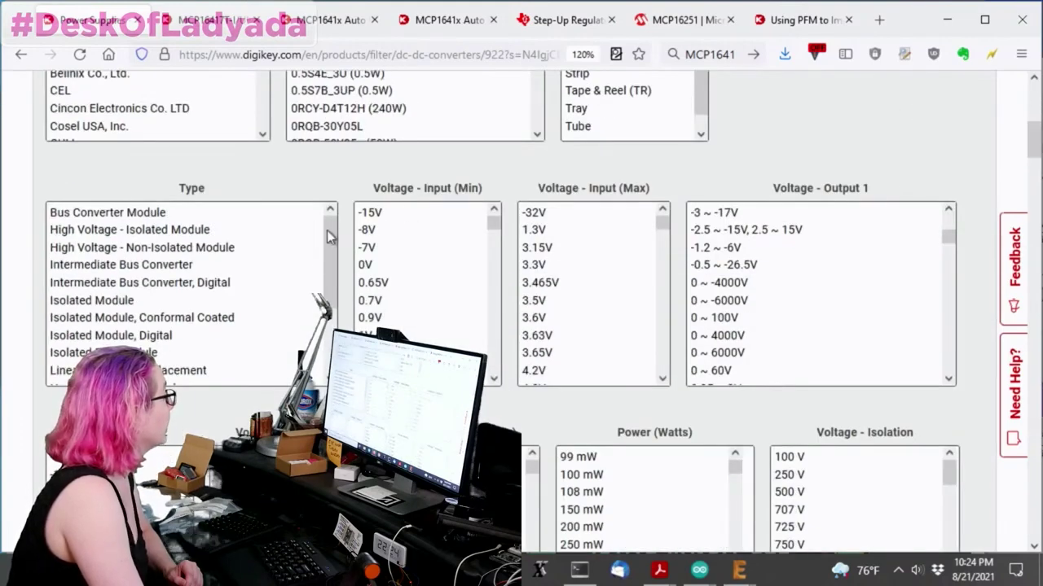
{"action": "left_click_drag", "start_coordinate": [327, 236], "coordinate": [337, 312]}
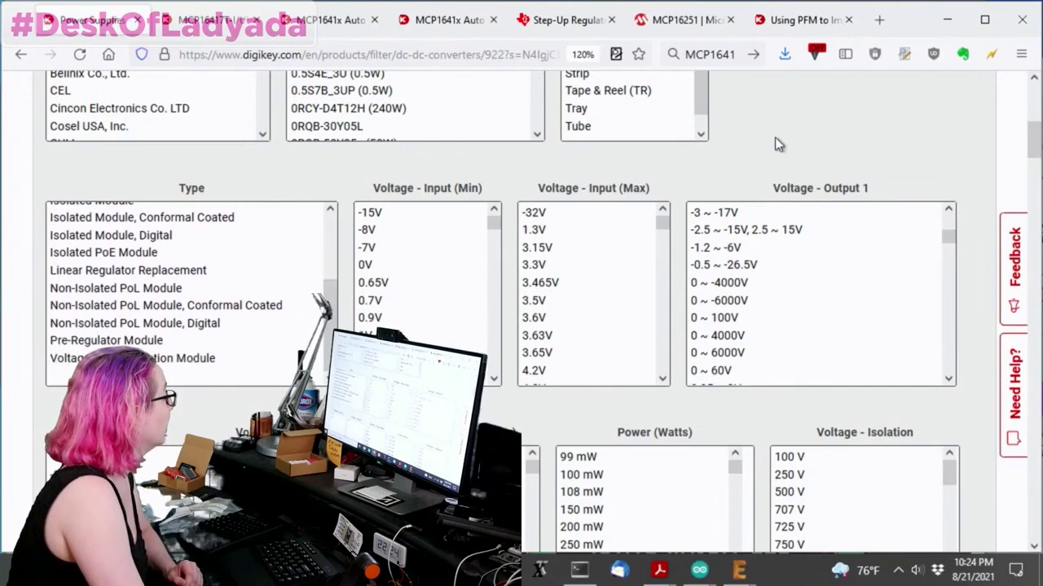
{"action": "scroll", "coordinate": [775, 137], "scroll_direction": "up", "scroll_amount": 3}
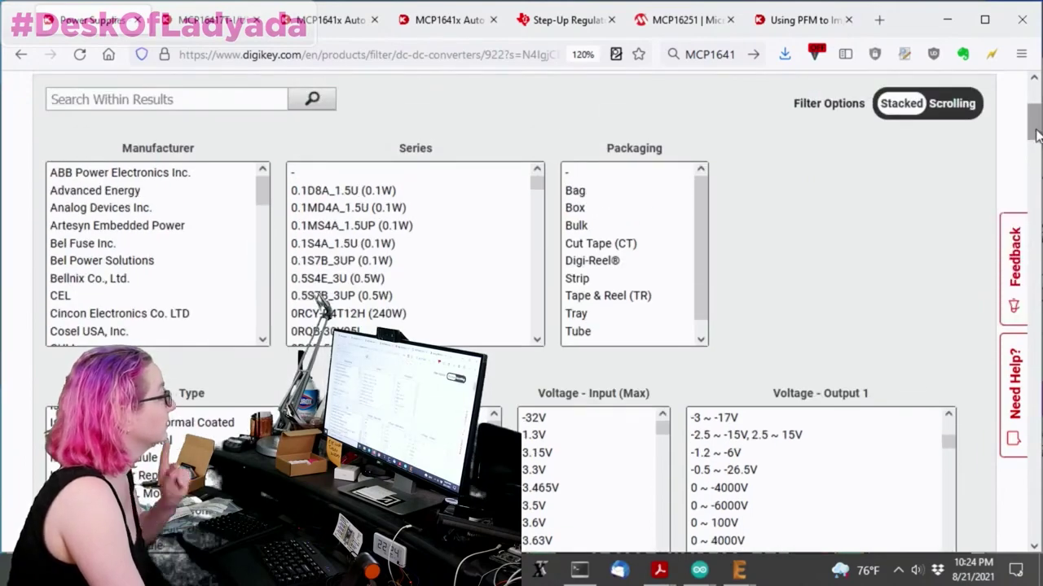
{"action": "left_click_drag", "start_coordinate": [1036, 134], "coordinate": [1038, 82]}
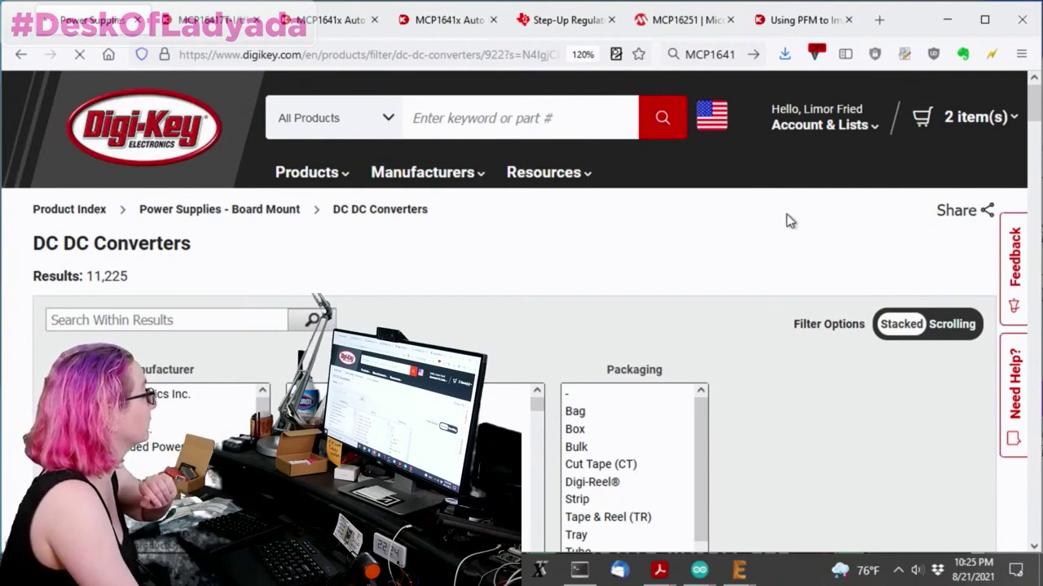
- Search Digi-Key for 'dc/dc converter' and scroll down to the Top Categories list
{"action": "left_click", "coordinate": [525, 117]}
{"action": "type", "text": "dc/.dc"}
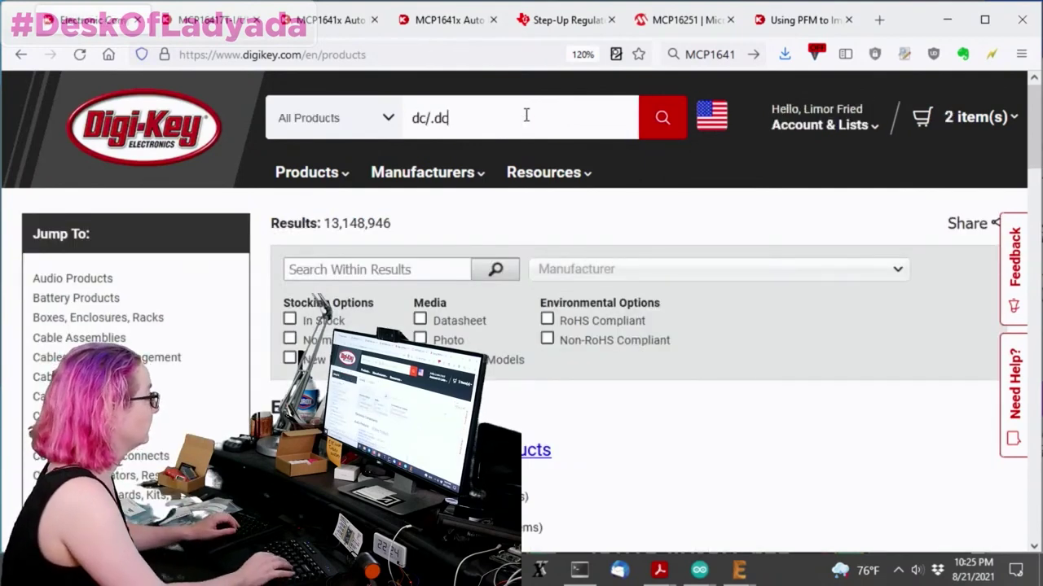
{"action": "key", "text": "BackSpace"}
{"action": "key", "text": "BackSpace"}
{"action": "key", "text": "BackSpace"}
{"action": "type", "text": "dc convet"}
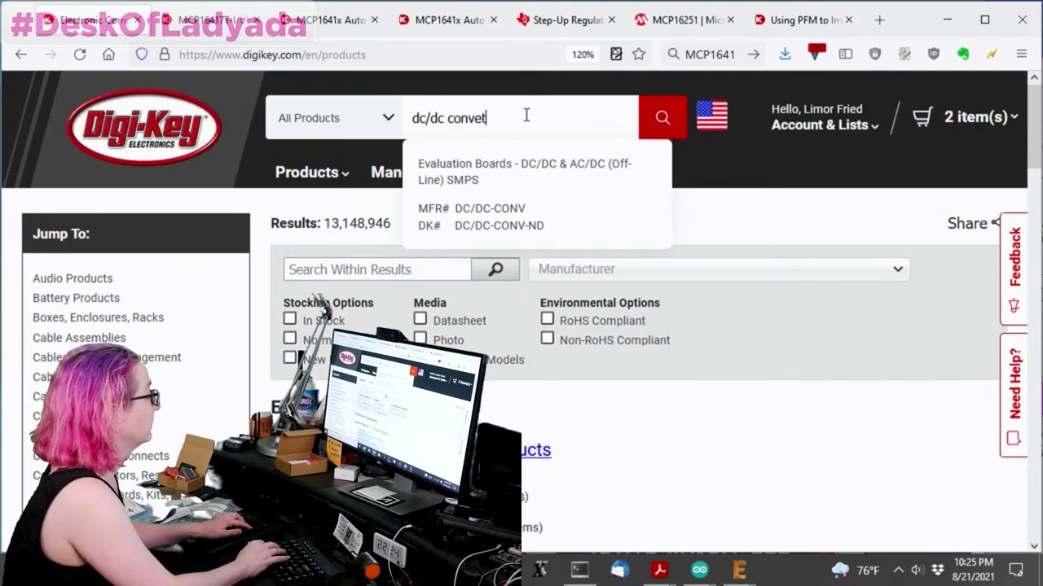
{"action": "type", "text": "t"}
{"action": "key", "text": "BackSpace"}
{"action": "key", "text": "BackSpace"}
{"action": "type", "text": "rter"}
{"action": "key", "text": "Return"}
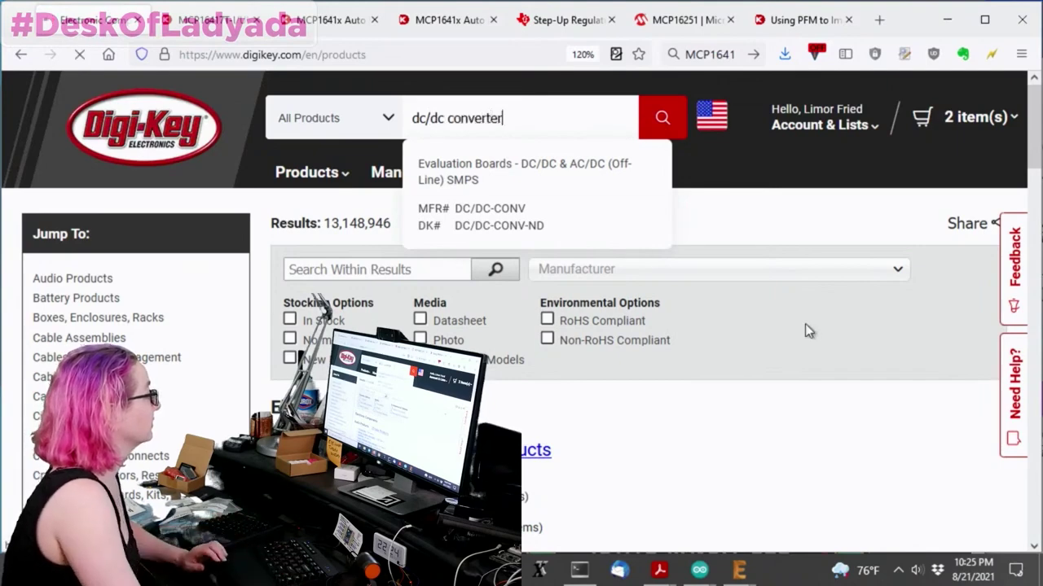
{"action": "scroll", "coordinate": [831, 312], "scroll_direction": "down", "scroll_amount": 5}
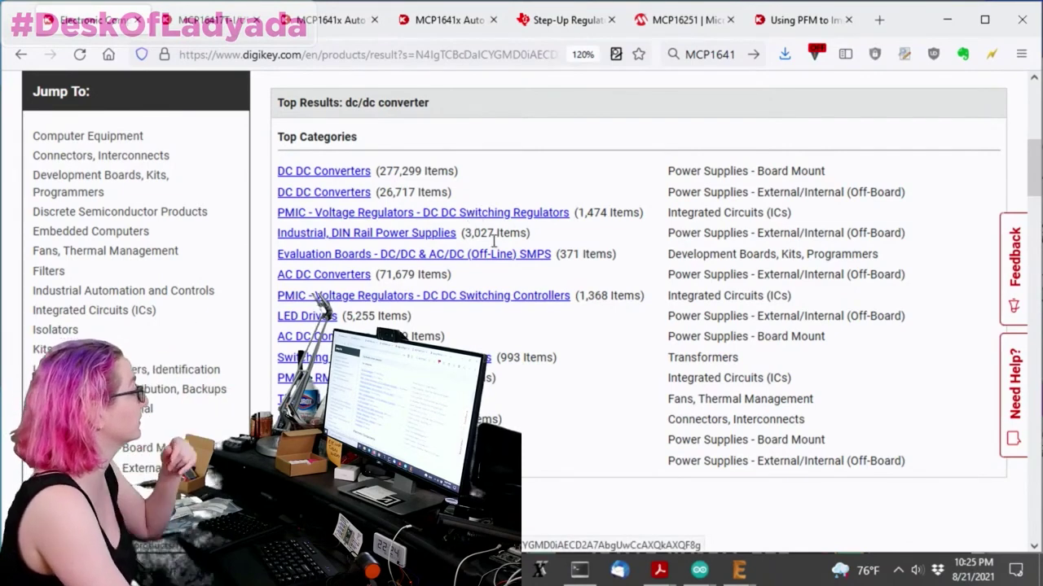
- Open the PMIC DC DC Switching Regulators category from the search results
{"action": "left_click", "coordinate": [473, 215]}
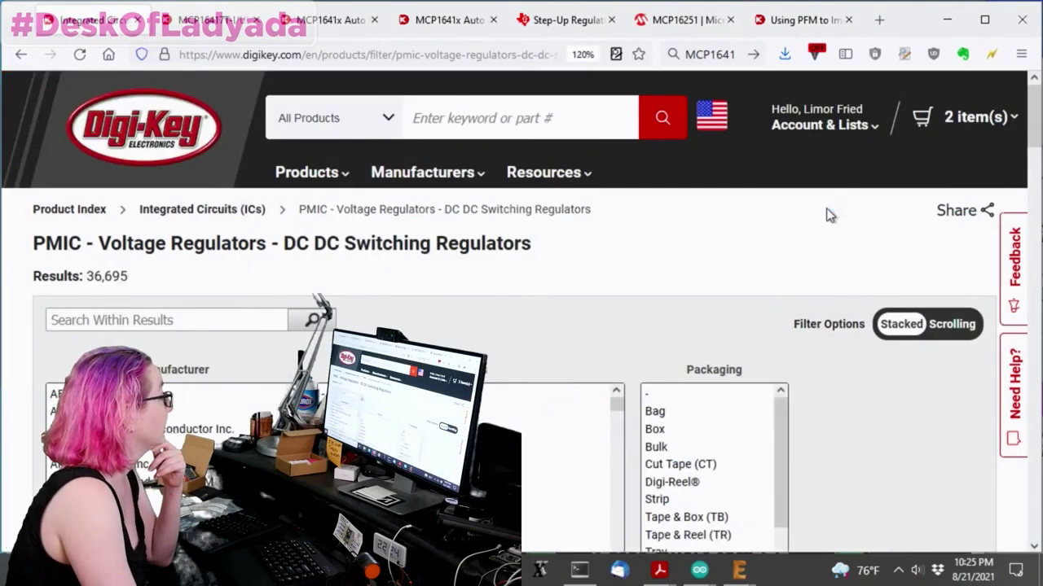
{"action": "scroll", "coordinate": [881, 171], "scroll_direction": "down", "scroll_amount": 5}
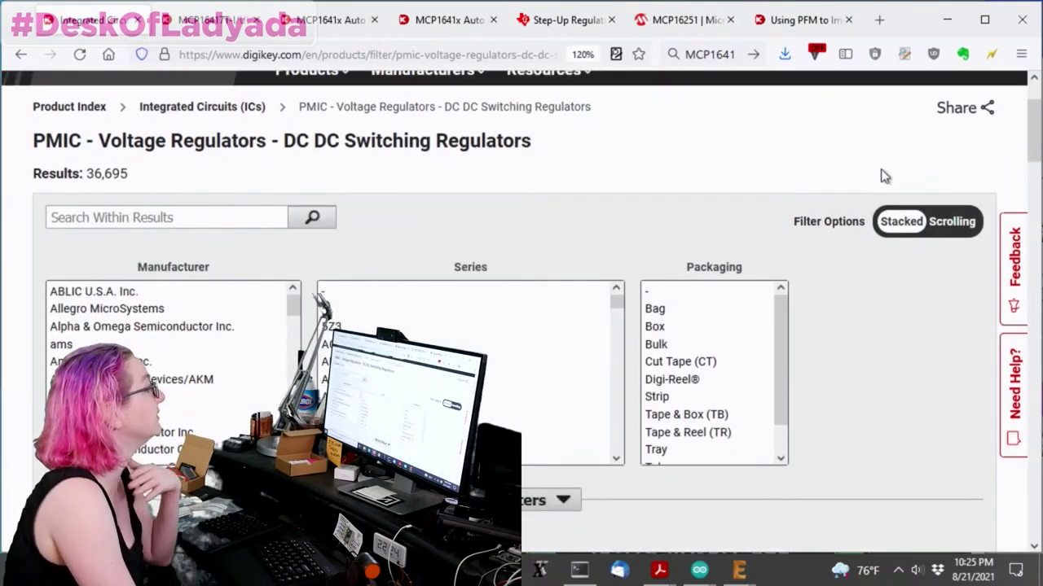
{"action": "scroll", "coordinate": [881, 168], "scroll_direction": "up", "scroll_amount": 3}
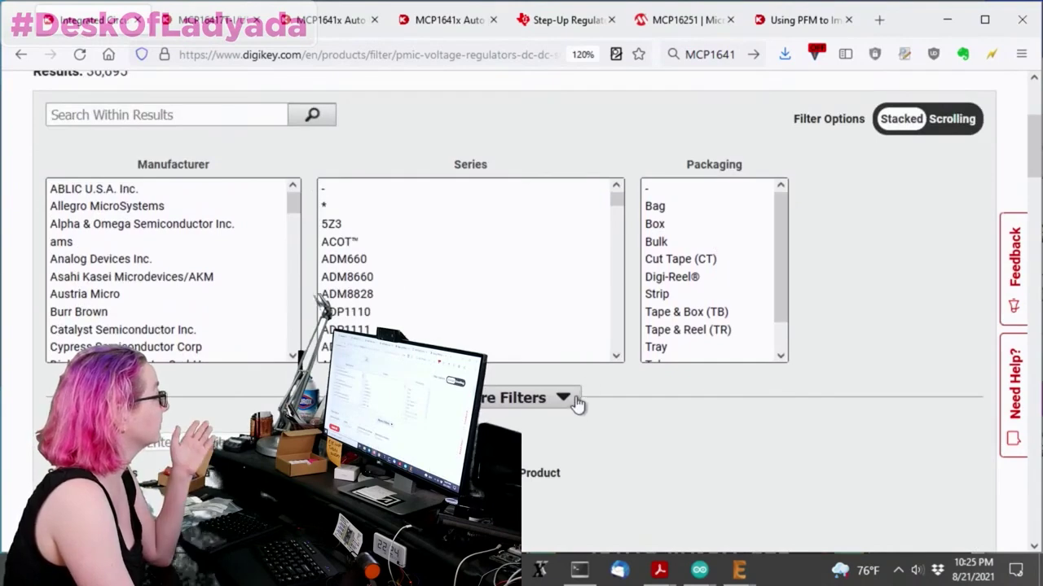
{"action": "scroll", "coordinate": [880, 169], "scroll_direction": "down", "scroll_amount": 3}
- Filter to in-stock, non-marketplace parts with Active status and 1 output
{"action": "left_click", "coordinate": [50, 391]}
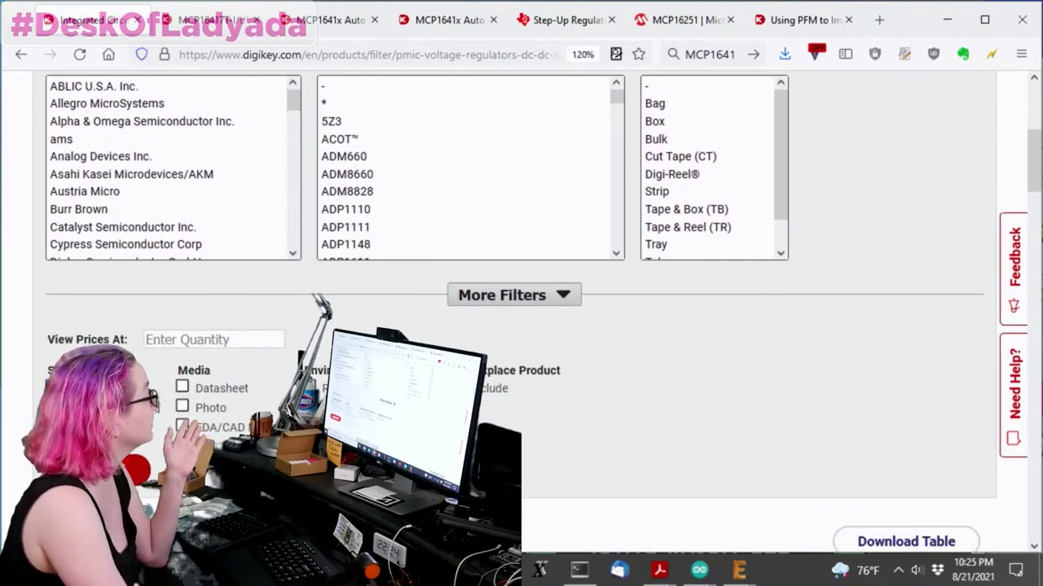
{"action": "scroll", "coordinate": [661, 345], "scroll_direction": "down", "scroll_amount": 5}
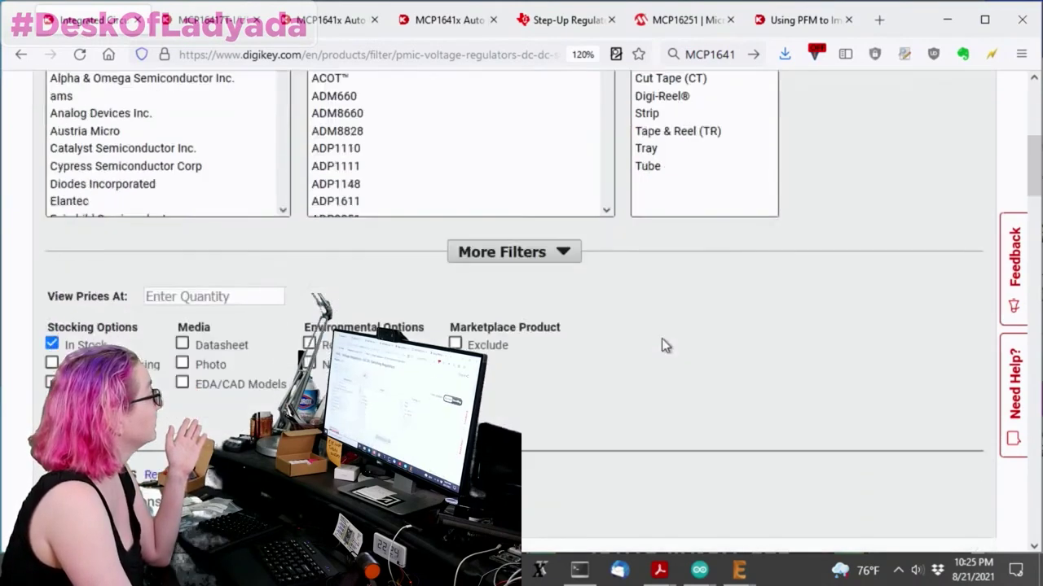
{"action": "left_click", "coordinate": [453, 285]}
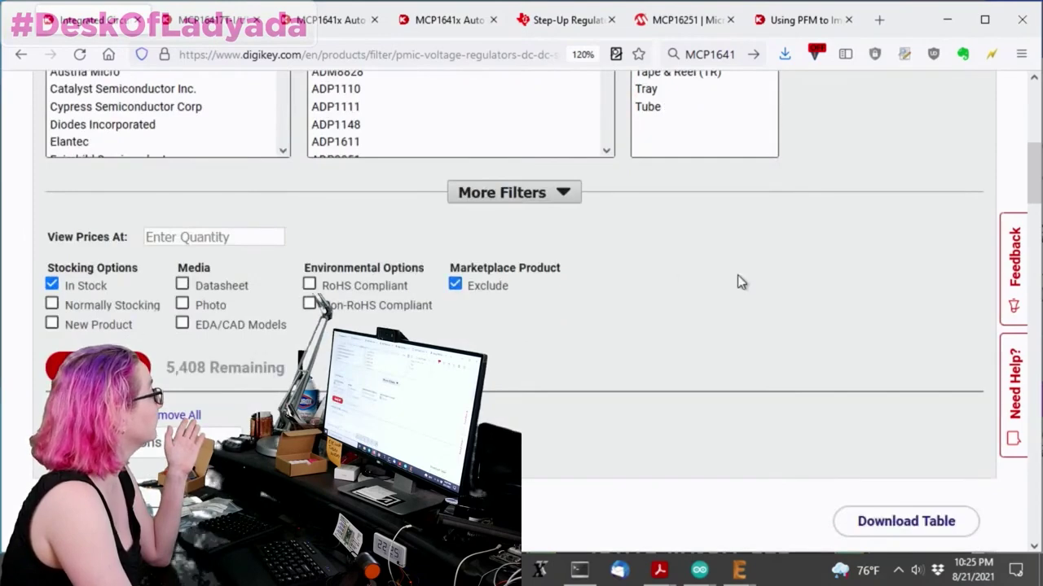
{"action": "left_click", "coordinate": [553, 193]}
{"action": "scroll", "coordinate": [891, 206], "scroll_direction": "down", "scroll_amount": 1}
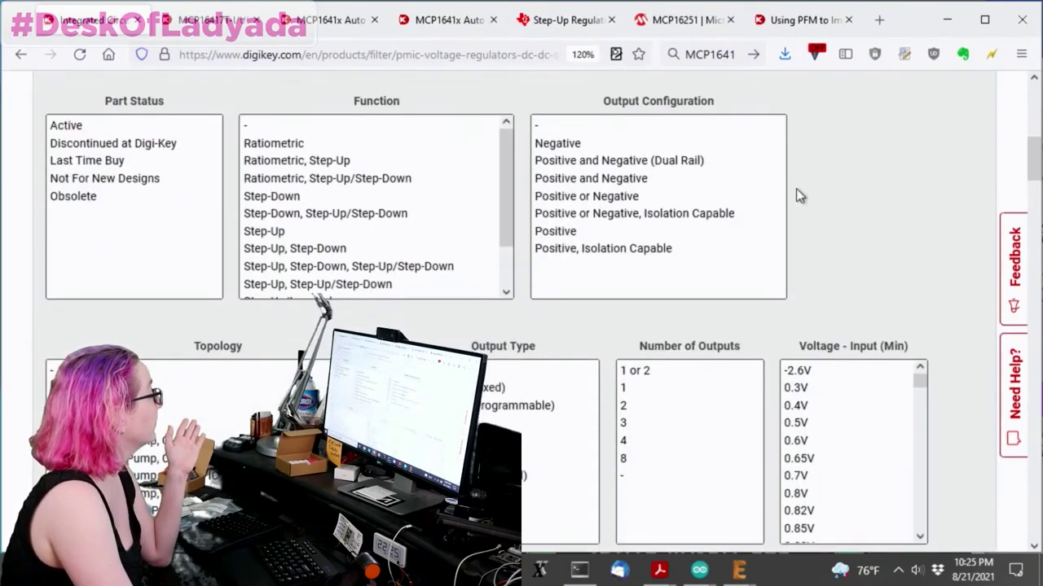
{"action": "left_click", "coordinate": [70, 125]}
{"action": "scroll", "coordinate": [940, 212], "scroll_direction": "down", "scroll_amount": 10}
{"action": "scroll", "coordinate": [786, 204], "scroll_direction": "up", "scroll_amount": 11}
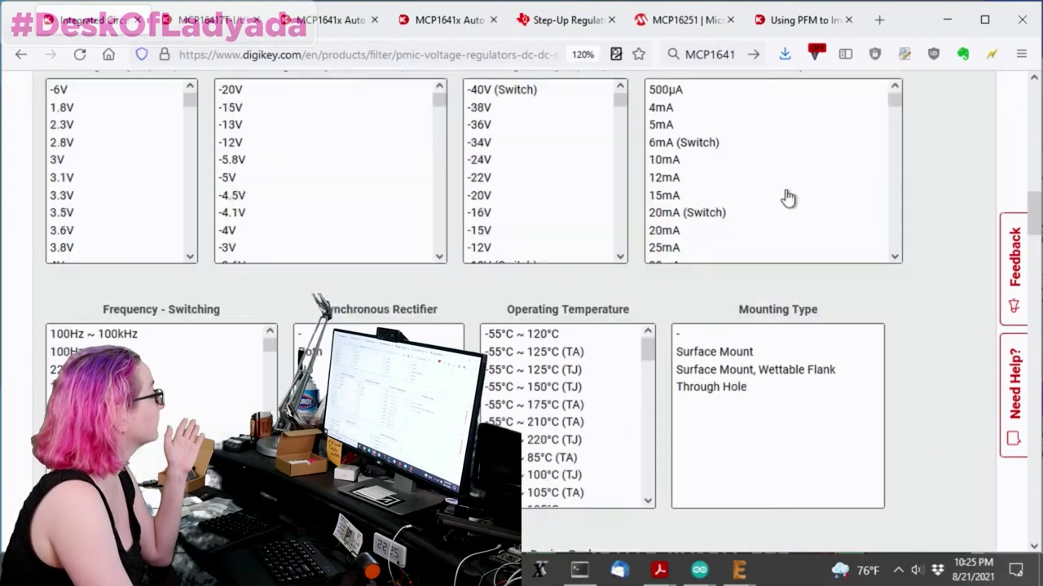
{"action": "scroll", "coordinate": [659, 391], "scroll_direction": "down", "scroll_amount": 2}
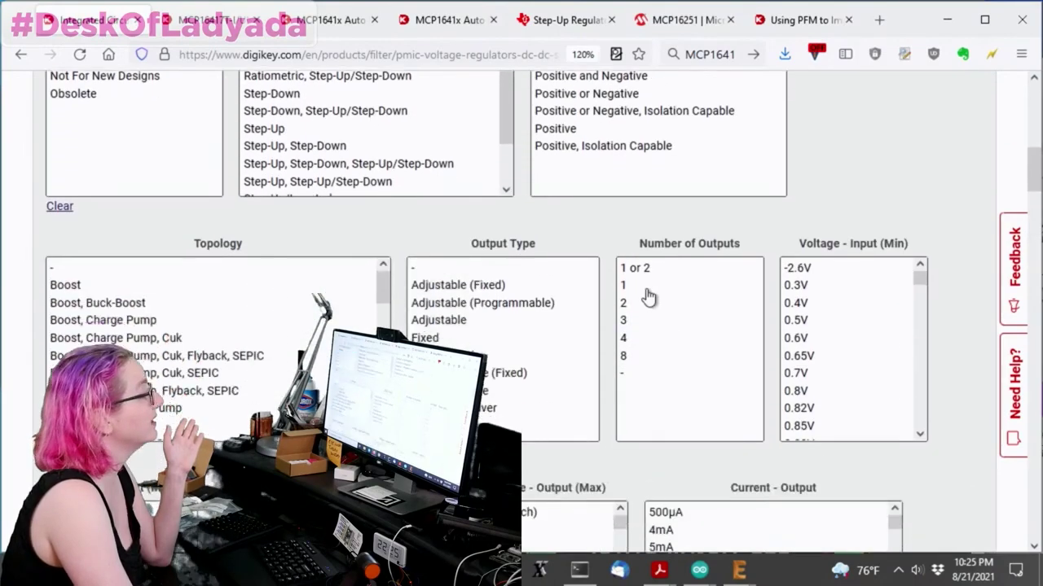
{"action": "left_click", "coordinate": [645, 284]}
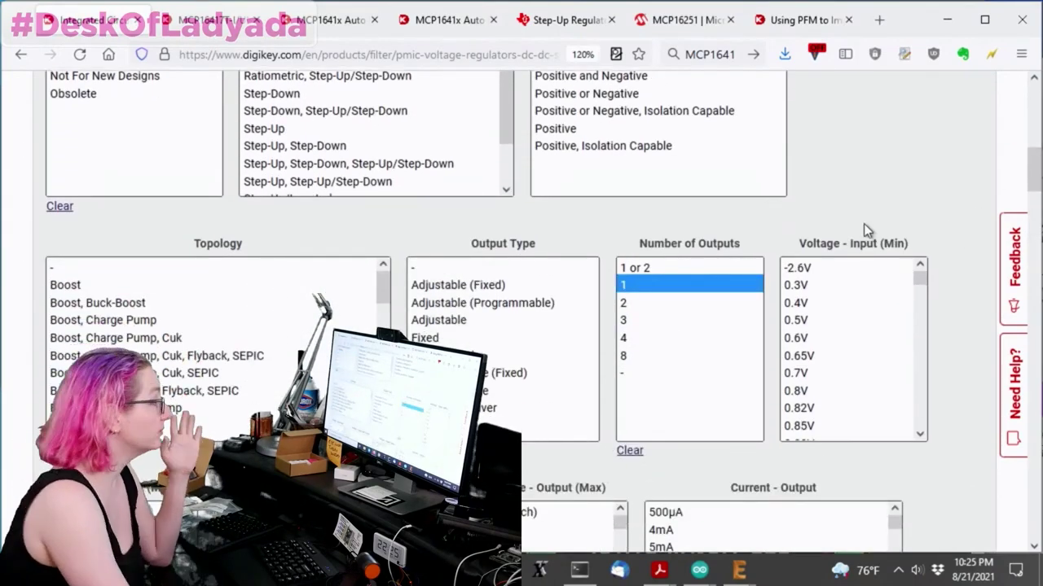
- Choose Positive in the Output Configuration filter list
{"action": "scroll", "coordinate": [864, 223], "scroll_direction": "down", "scroll_amount": 9}
{"action": "scroll", "coordinate": [198, 399], "scroll_direction": "down", "scroll_amount": 1}
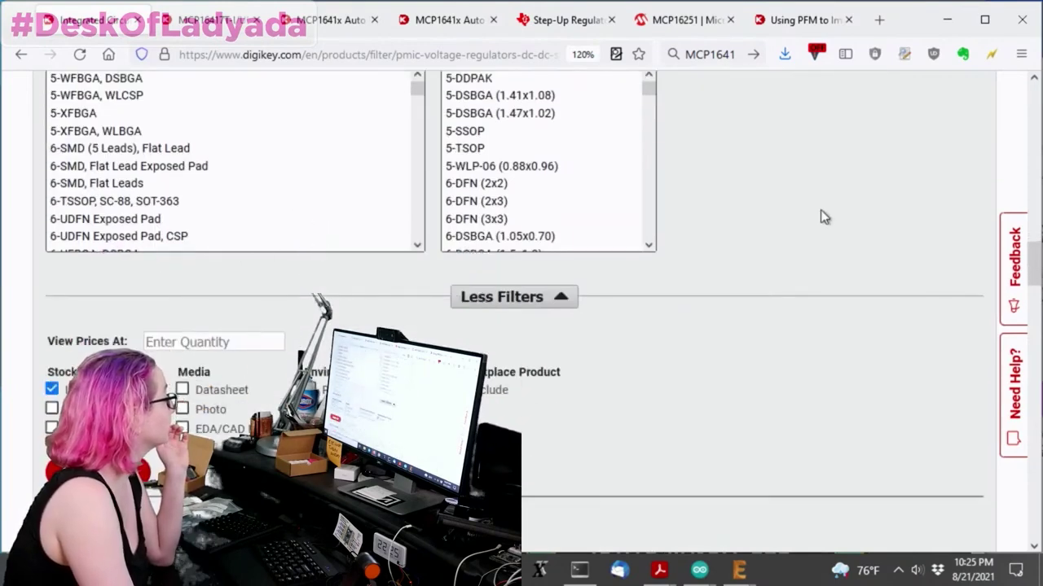
{"action": "scroll", "coordinate": [843, 265], "scroll_direction": "up", "scroll_amount": 5}
{"action": "scroll", "coordinate": [913, 247], "scroll_direction": "up", "scroll_amount": 3}
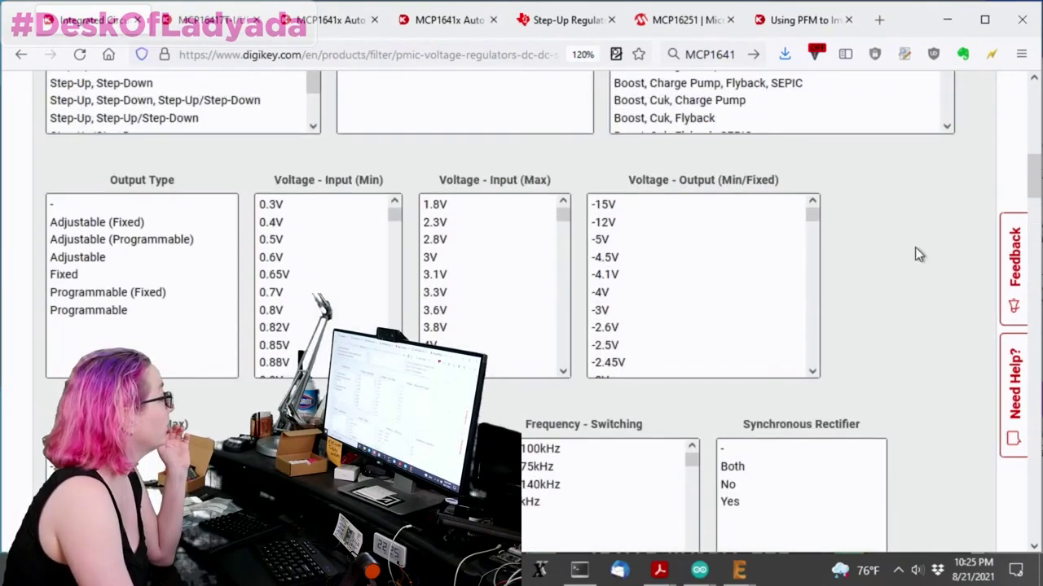
{"action": "scroll", "coordinate": [915, 247], "scroll_direction": "up", "scroll_amount": 2}
{"action": "scroll", "coordinate": [919, 255], "scroll_direction": "up", "scroll_amount": 1}
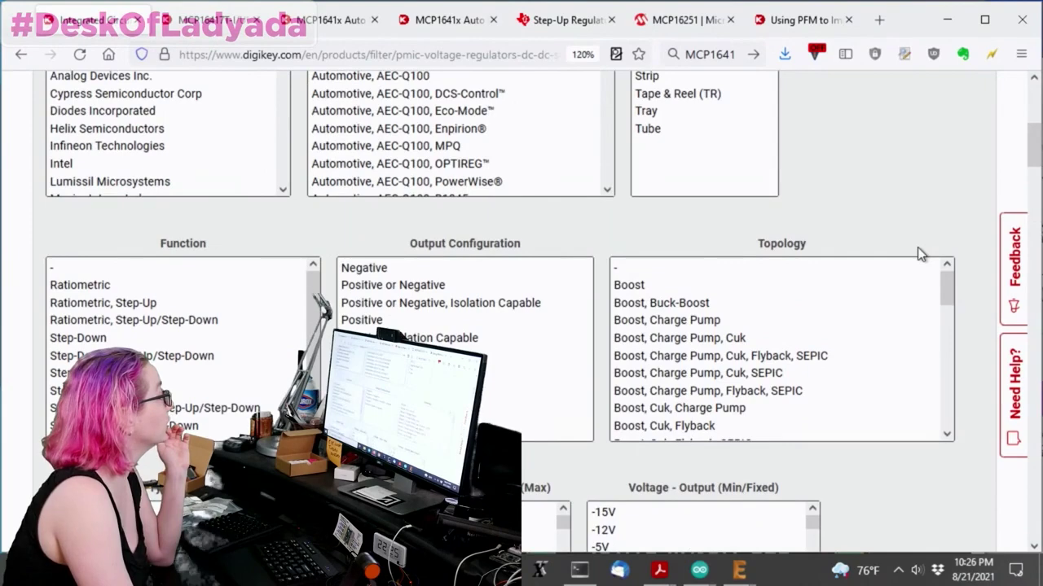
{"action": "scroll", "coordinate": [919, 252], "scroll_direction": "up", "scroll_amount": 1}
{"action": "scroll", "coordinate": [810, 168], "scroll_direction": "down", "scroll_amount": 2}
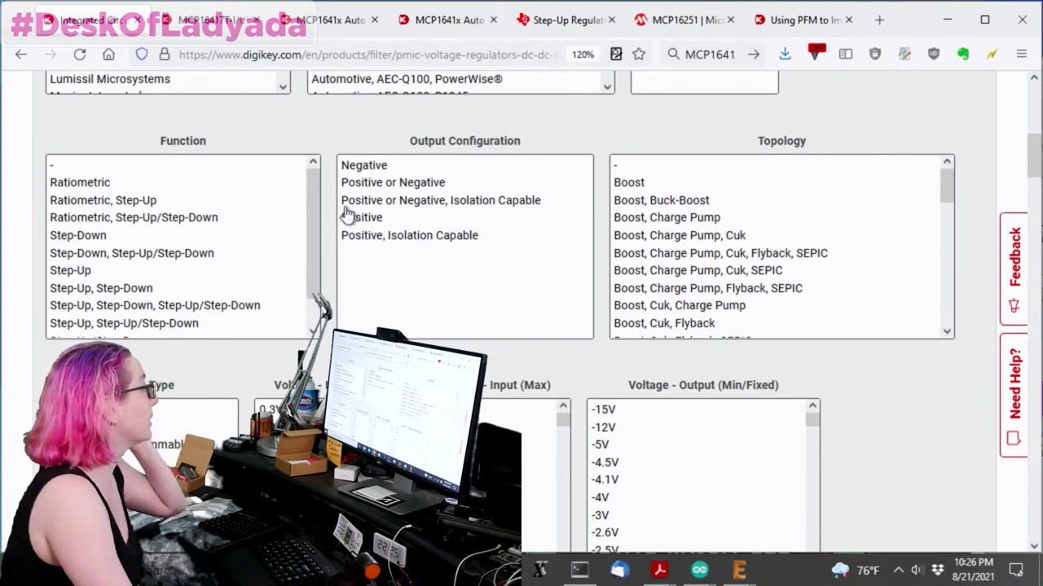
{"action": "scroll", "coordinate": [139, 253], "scroll_direction": "down", "scroll_amount": 1}
{"action": "left_click_drag", "start_coordinate": [135, 244], "coordinate": [143, 315]}
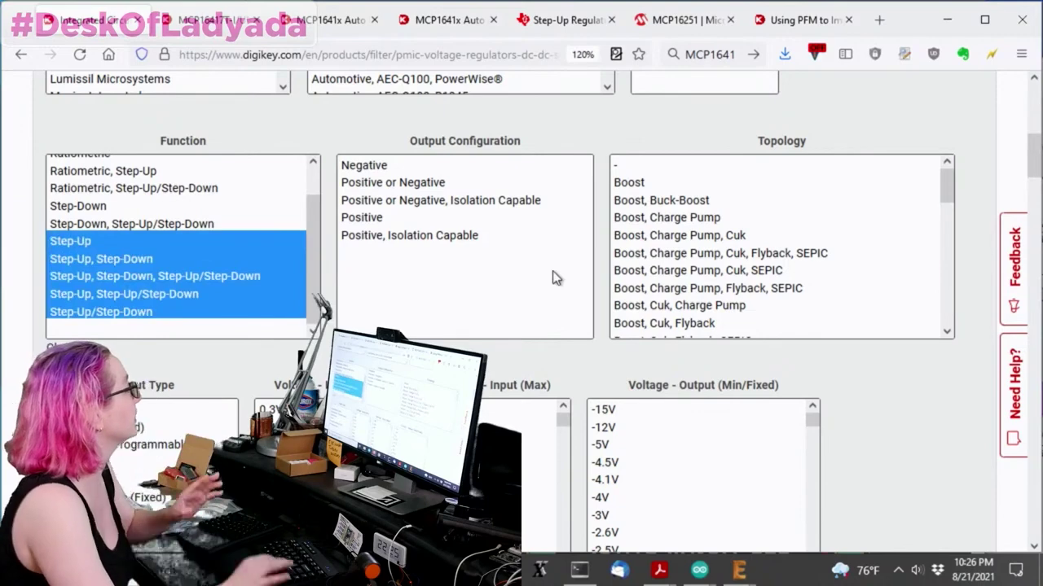
{"action": "scroll", "coordinate": [447, 200], "scroll_direction": "up", "scroll_amount": 2}
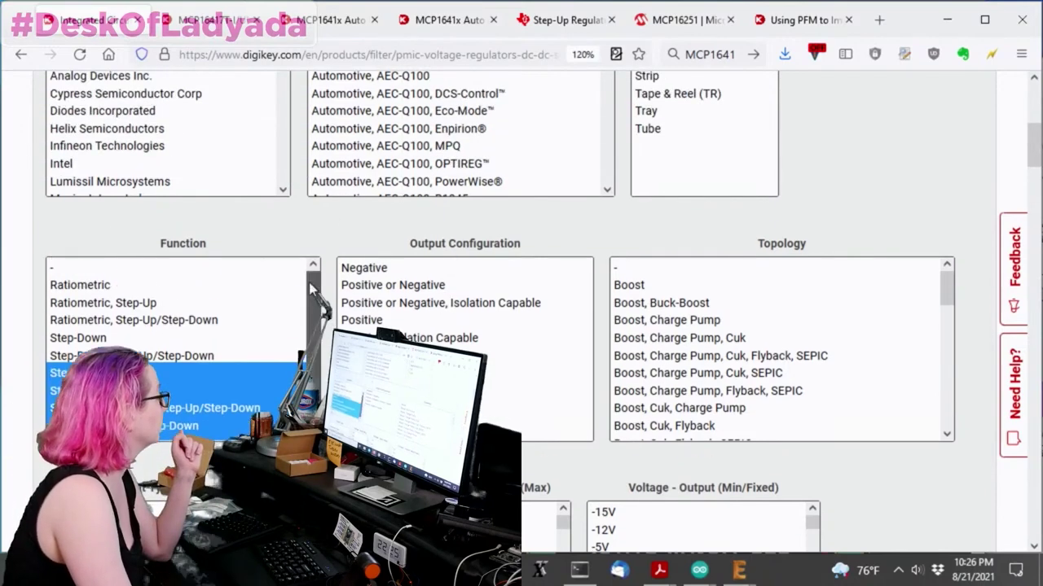
{"action": "scroll", "coordinate": [847, 220], "scroll_direction": "down", "scroll_amount": 6}
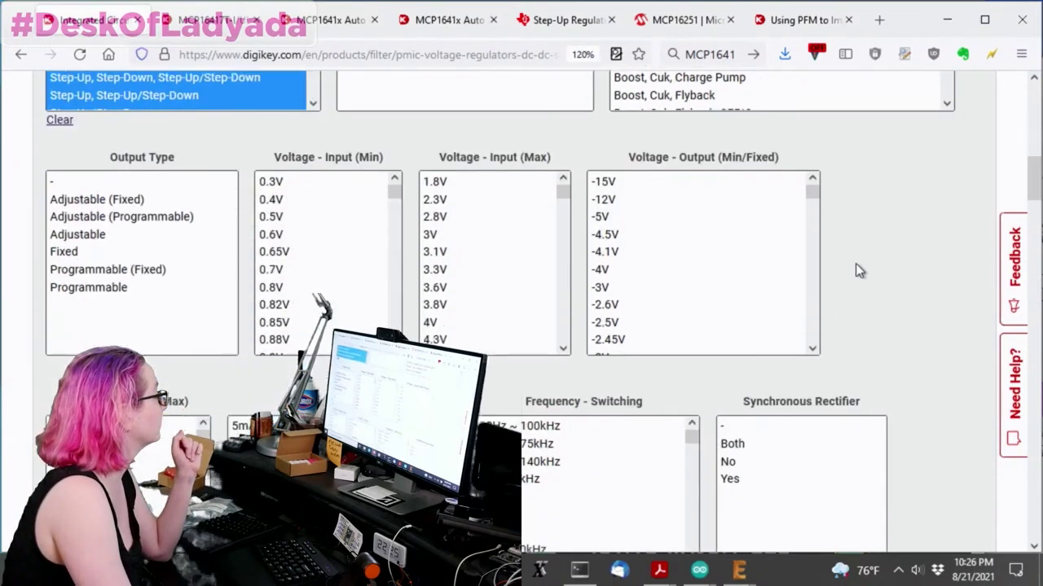
{"action": "scroll", "coordinate": [855, 272], "scroll_direction": "down", "scroll_amount": 15}
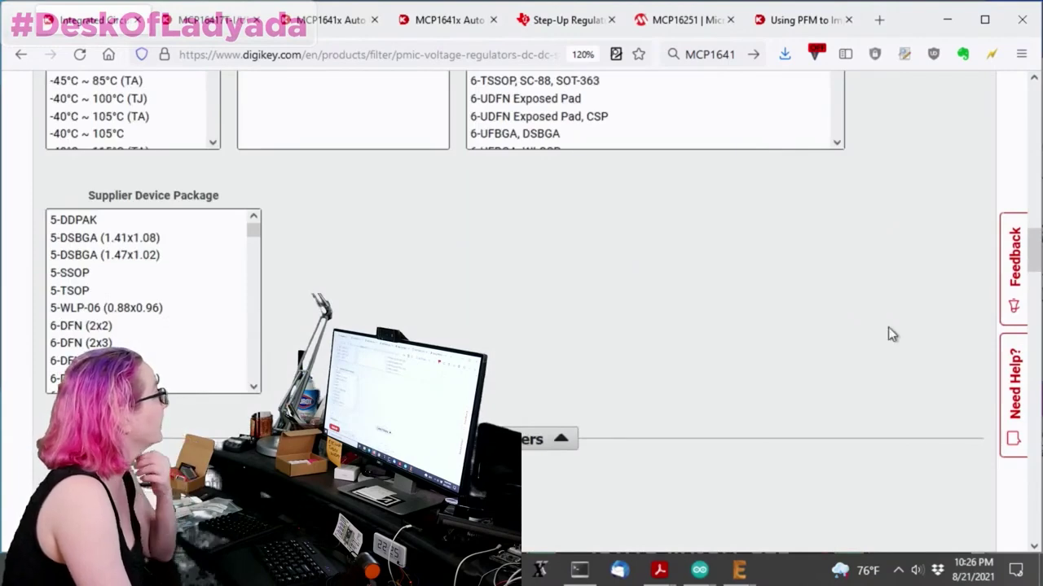
{"action": "scroll", "coordinate": [890, 324], "scroll_direction": "up", "scroll_amount": 12}
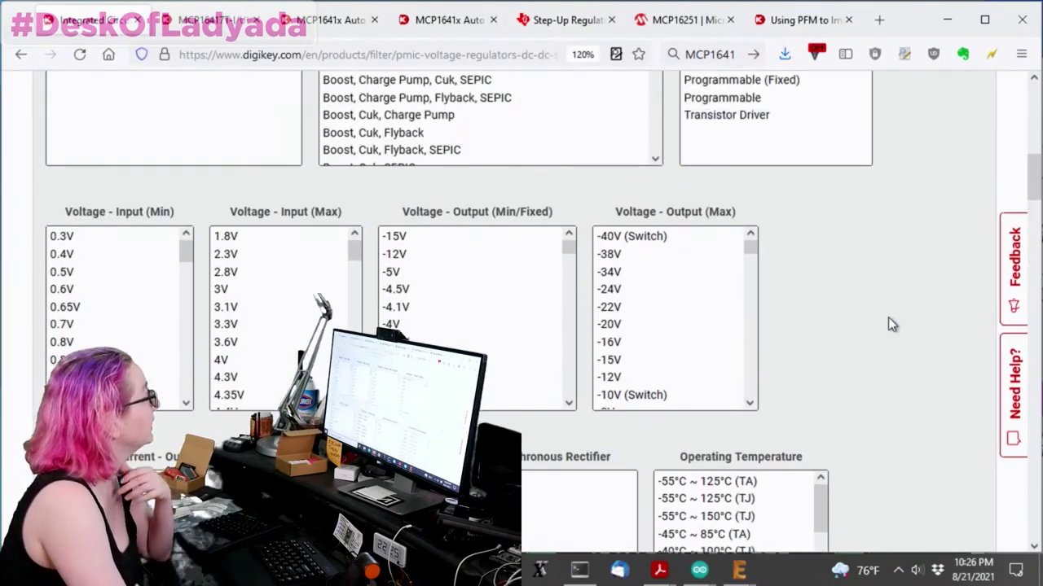
{"action": "scroll", "coordinate": [888, 317], "scroll_direction": "up", "scroll_amount": 4}
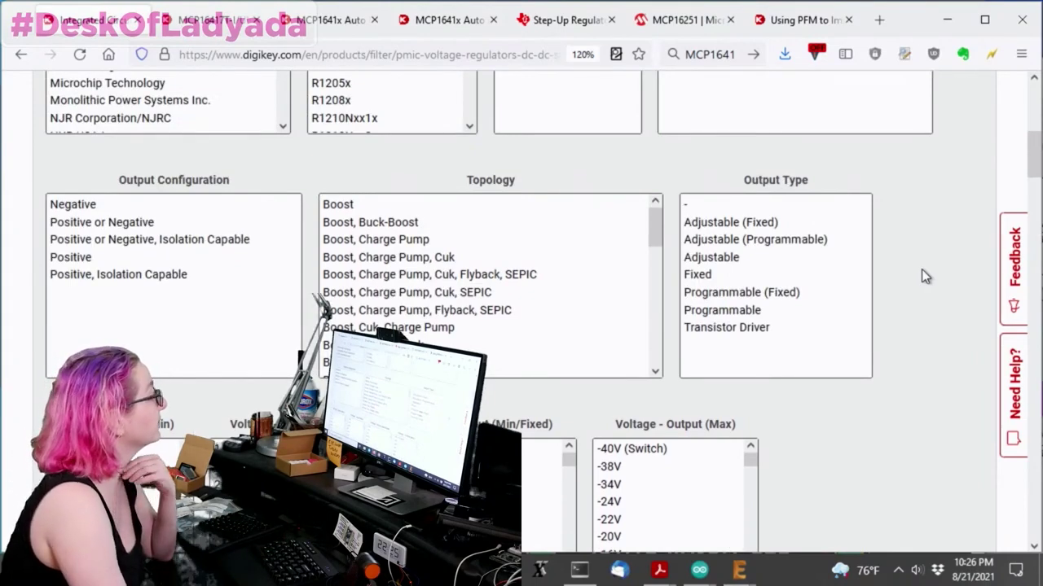
{"action": "scroll", "coordinate": [920, 269], "scroll_direction": "up", "scroll_amount": 3}
{"action": "scroll", "coordinate": [919, 272], "scroll_direction": "down", "scroll_amount": 3}
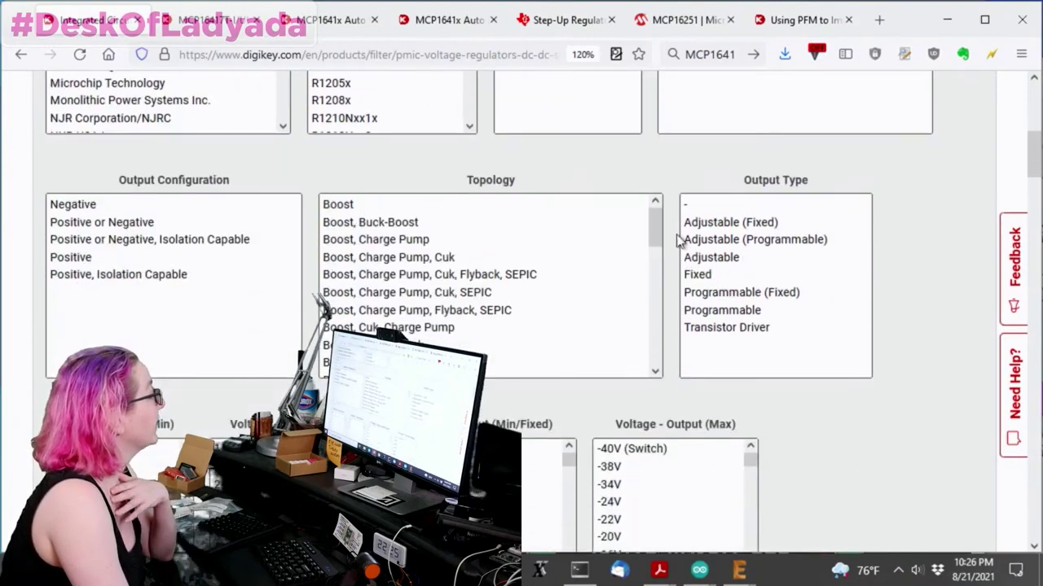
{"action": "left_click_drag", "start_coordinate": [656, 230], "coordinate": [656, 200]}
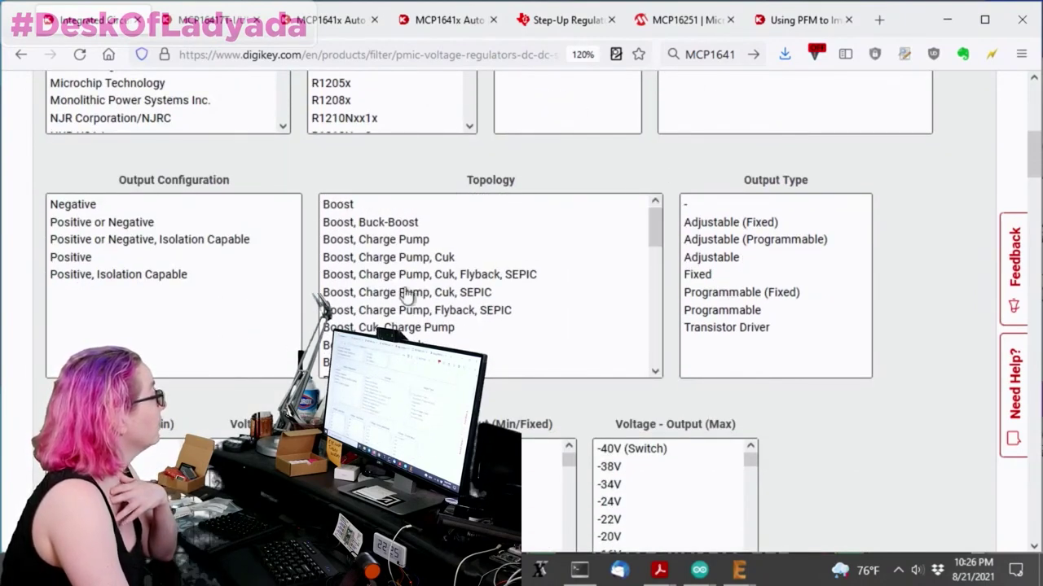
{"action": "scroll", "coordinate": [456, 299], "scroll_direction": "down", "scroll_amount": 3}
{"action": "scroll", "coordinate": [891, 253], "scroll_direction": "up", "scroll_amount": 4}
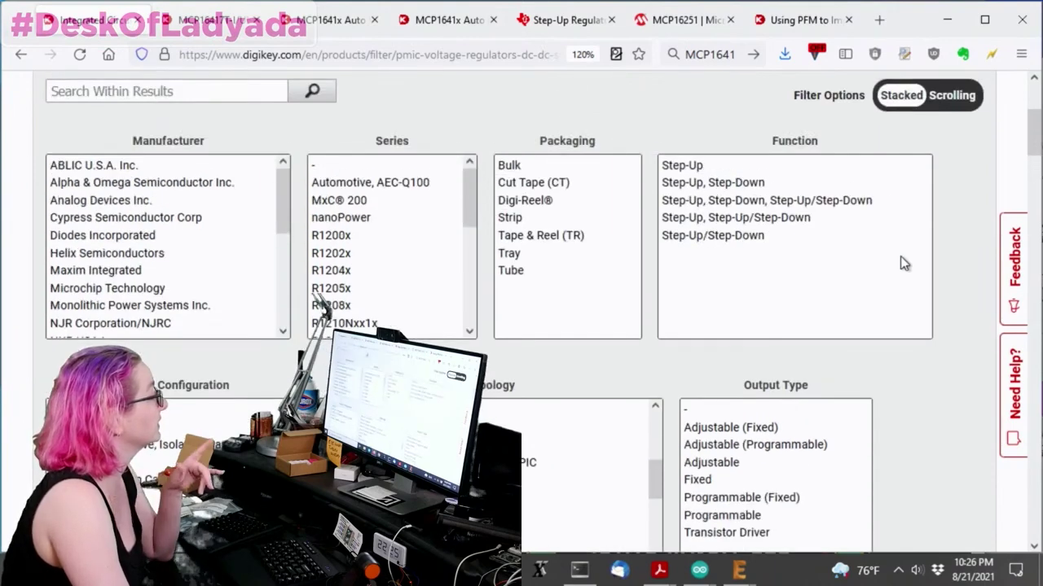
{"action": "scroll", "coordinate": [964, 273], "scroll_direction": "down", "scroll_amount": 2}
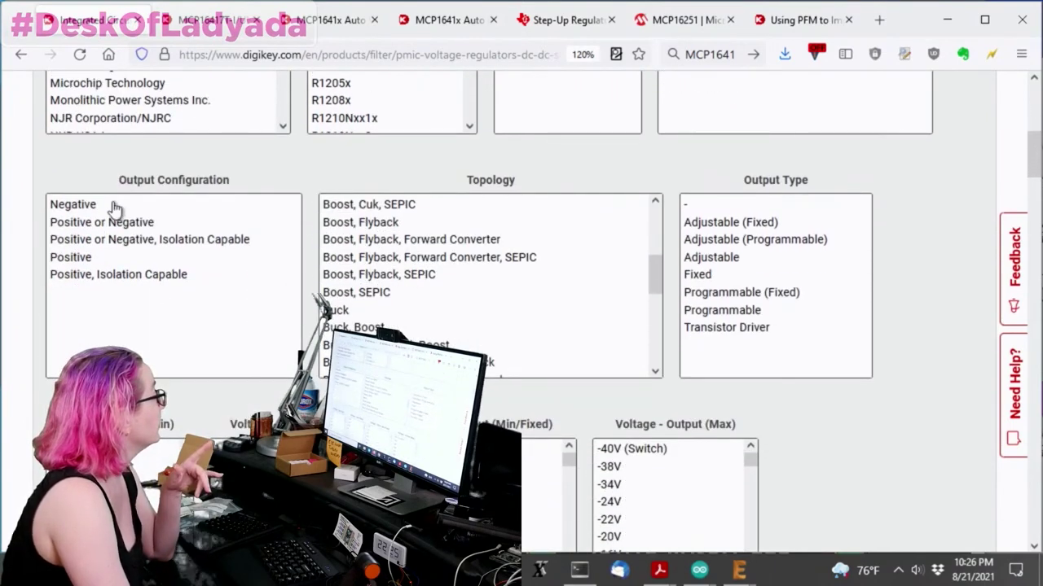
{"action": "left_click", "coordinate": [129, 257]}
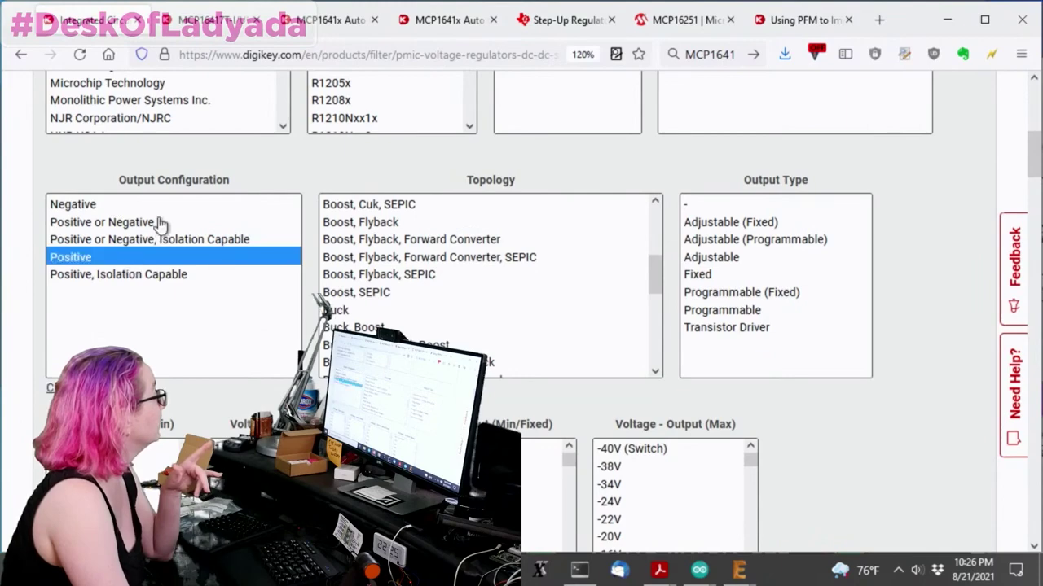
{"action": "scroll", "coordinate": [869, 285], "scroll_direction": "down", "scroll_amount": 10}
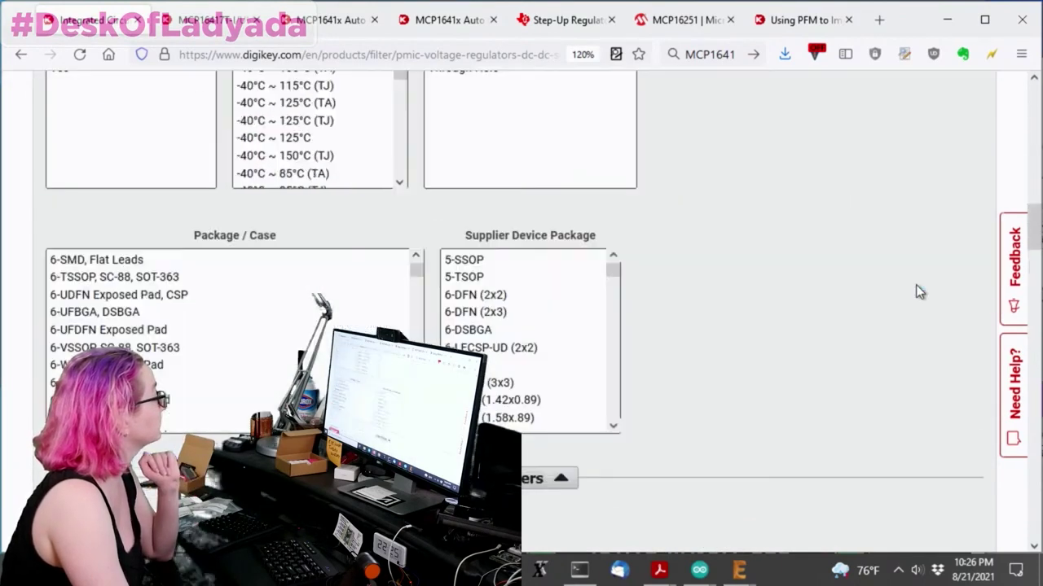
{"action": "scroll", "coordinate": [915, 282], "scroll_direction": "down", "scroll_amount": 8}
- Select Both and Yes under Synchronous Rectifier and review the 403 filtered regulators
{"action": "scroll", "coordinate": [916, 280], "scroll_direction": "up", "scroll_amount": 4}
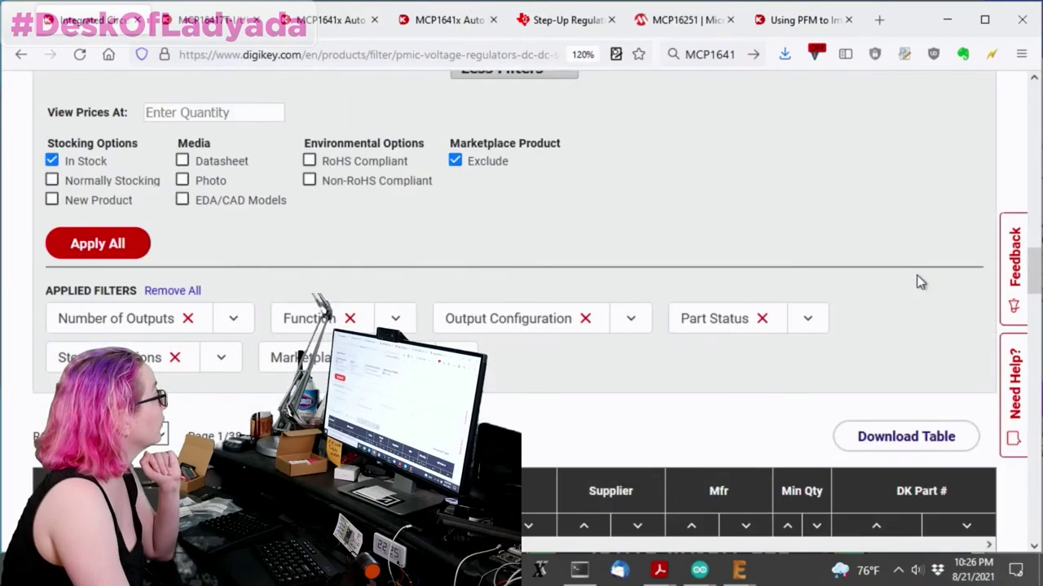
{"action": "scroll", "coordinate": [916, 277], "scroll_direction": "up", "scroll_amount": 10}
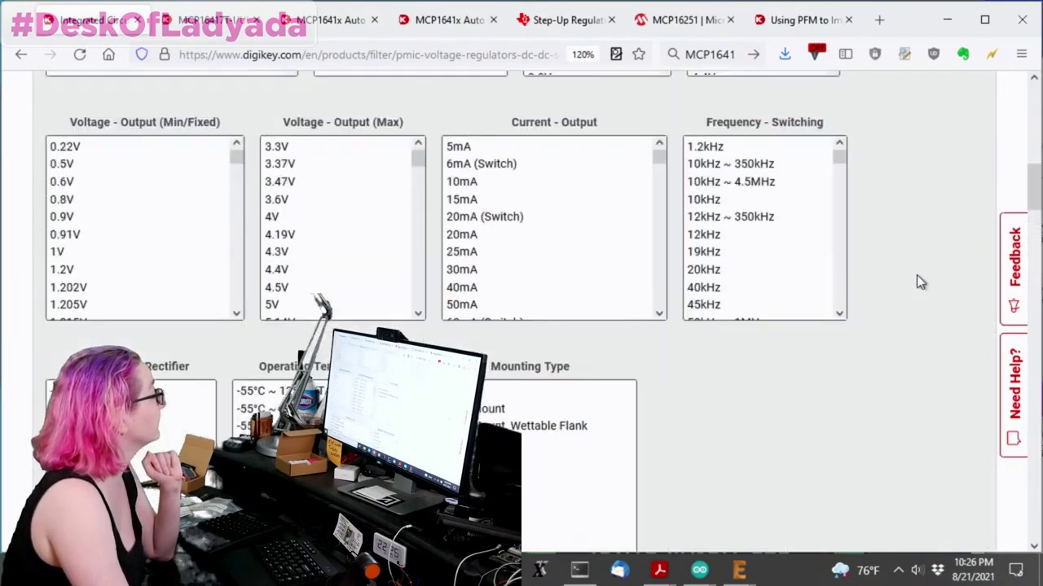
{"action": "scroll", "coordinate": [916, 275], "scroll_direction": "down", "scroll_amount": 5}
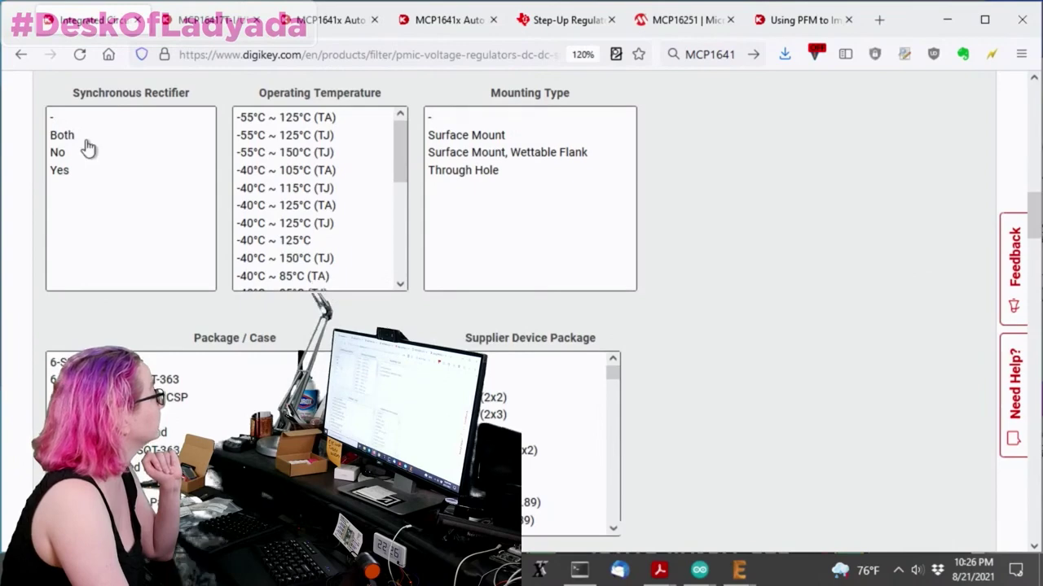
{"action": "left_click", "coordinate": [83, 137]}
{"action": "left_click", "coordinate": [77, 171]}
{"action": "scroll", "coordinate": [692, 221], "scroll_direction": "down", "scroll_amount": 5}
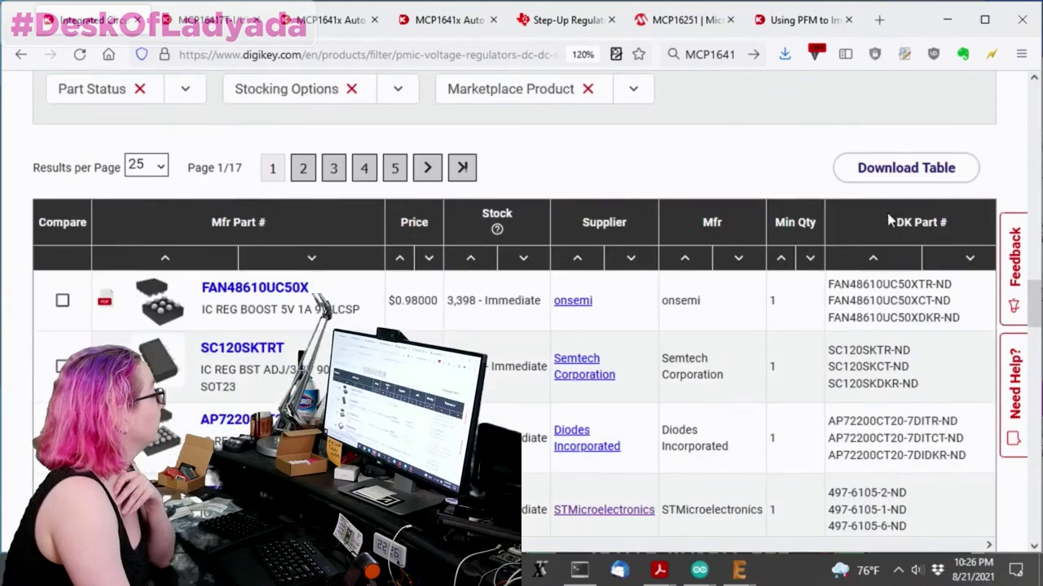
{"action": "scroll", "coordinate": [888, 214], "scroll_direction": "up", "scroll_amount": 10}
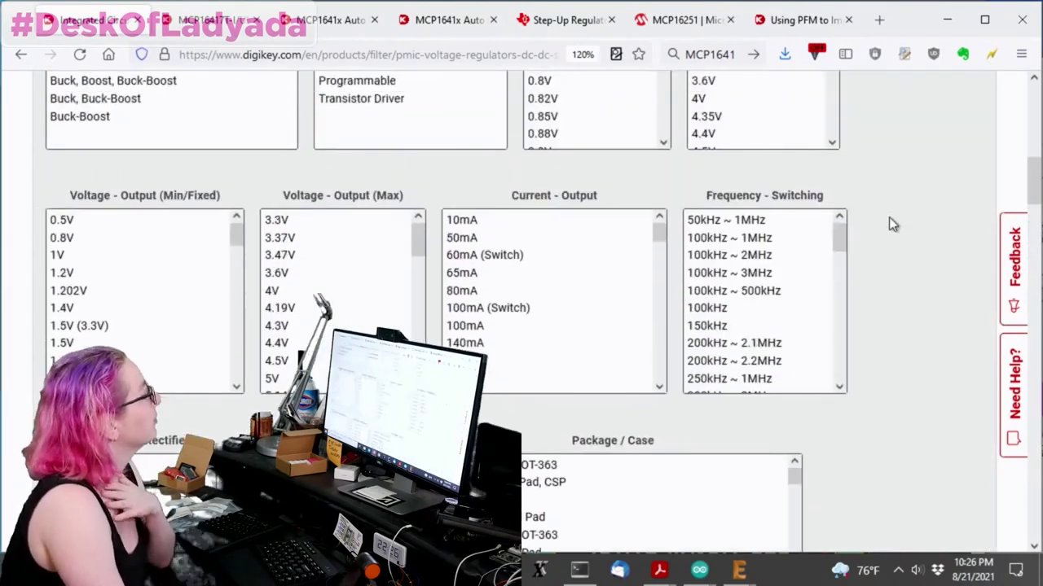
{"action": "scroll", "coordinate": [896, 224], "scroll_direction": "up", "scroll_amount": 5}
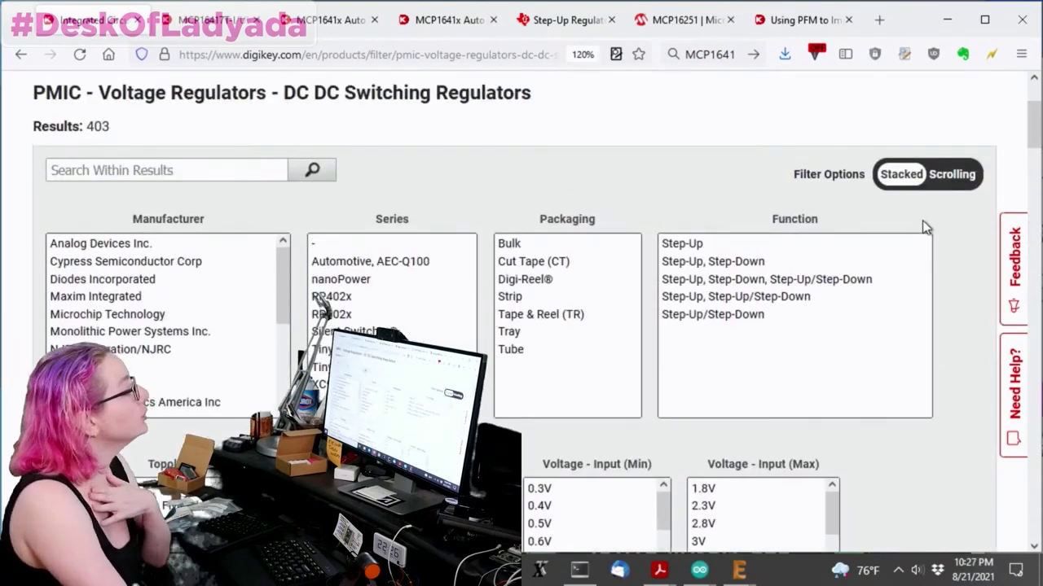
{"action": "scroll", "coordinate": [924, 224], "scroll_direction": "down", "scroll_amount": 6}
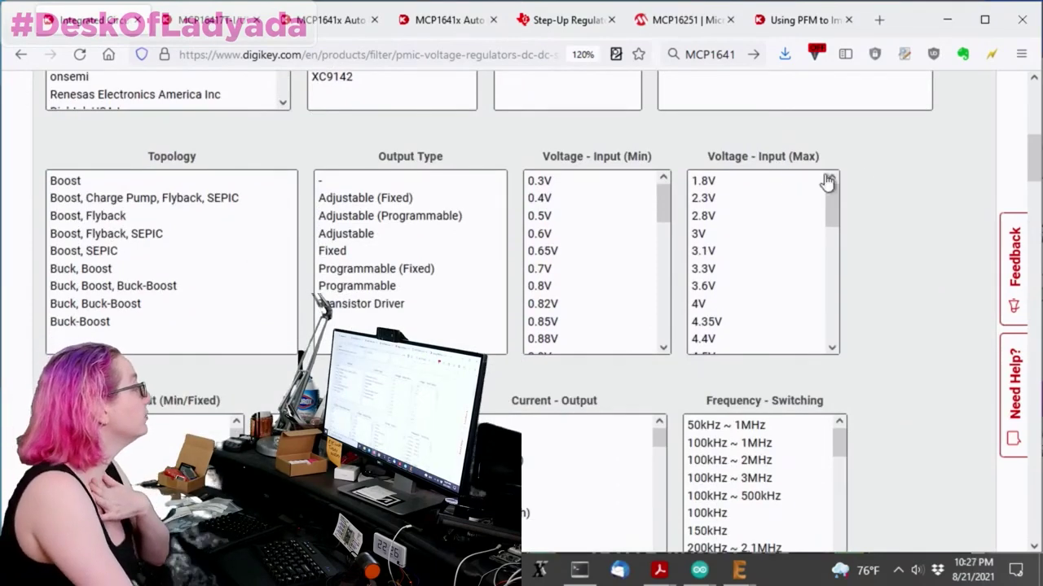
{"action": "scroll", "coordinate": [938, 168], "scroll_direction": "down", "scroll_amount": 5}
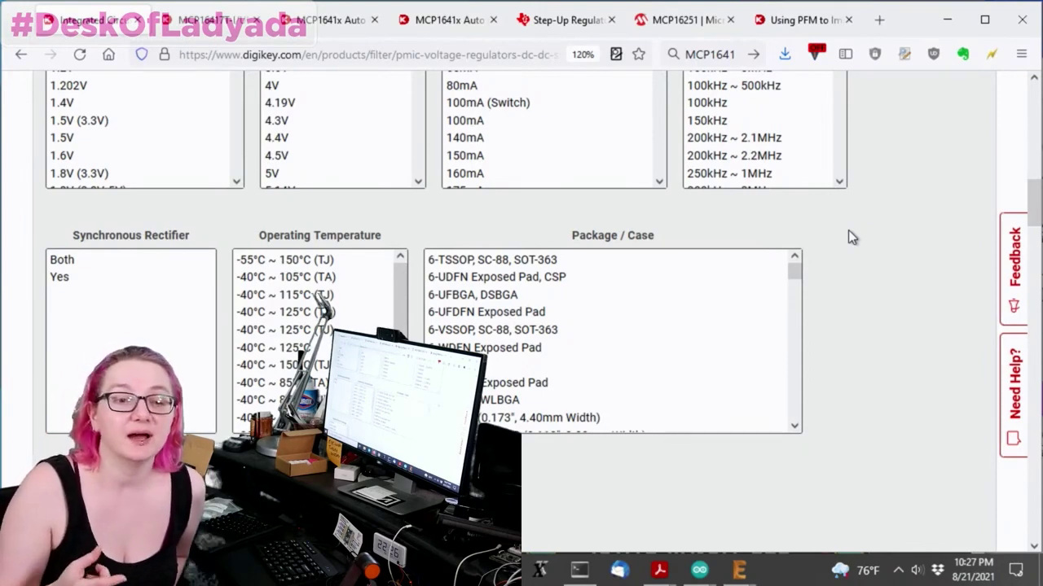
- Switch to the 'Using PFM to Improve Switching DC/DC Regulator Efficiency at Low Loads' article and scroll through it
{"action": "key", "text": "ctrl+Tab"}
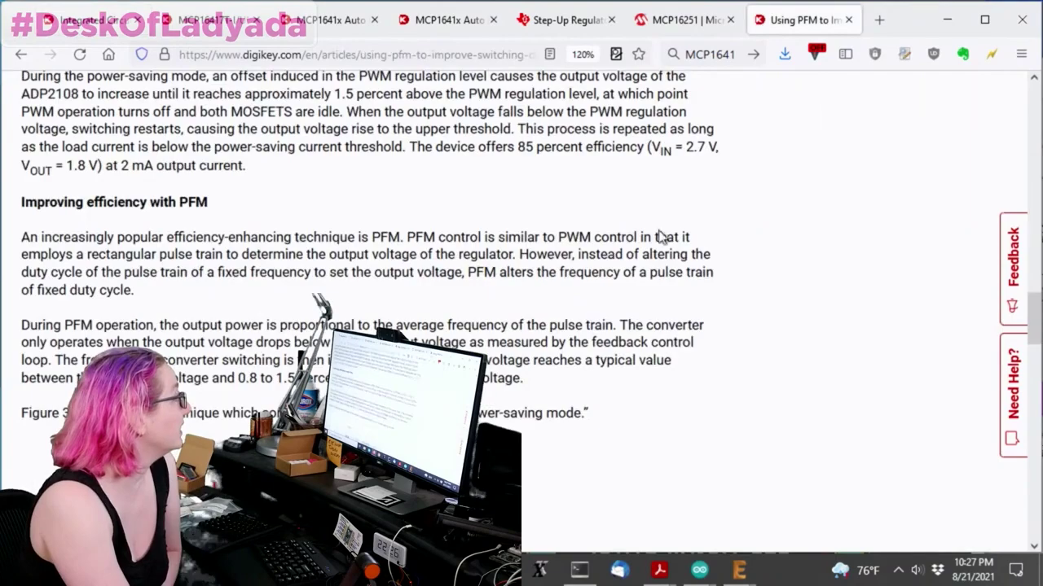
{"action": "scroll", "coordinate": [865, 281], "scroll_direction": "up", "scroll_amount": 5}
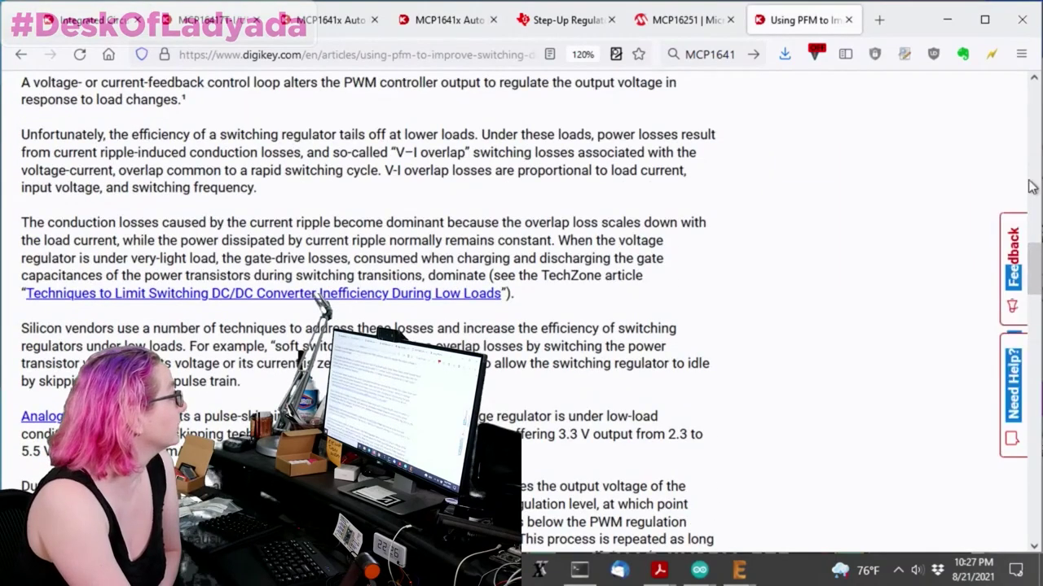
{"action": "scroll", "coordinate": [1028, 260], "scroll_direction": "up", "scroll_amount": 10}
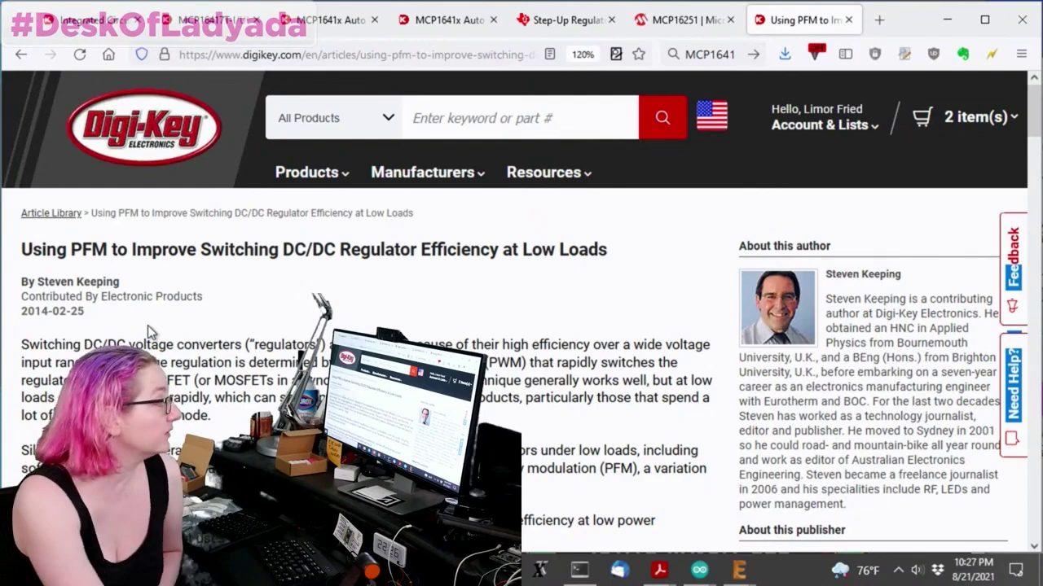
{"action": "scroll", "coordinate": [644, 294], "scroll_direction": "down", "scroll_amount": 10}
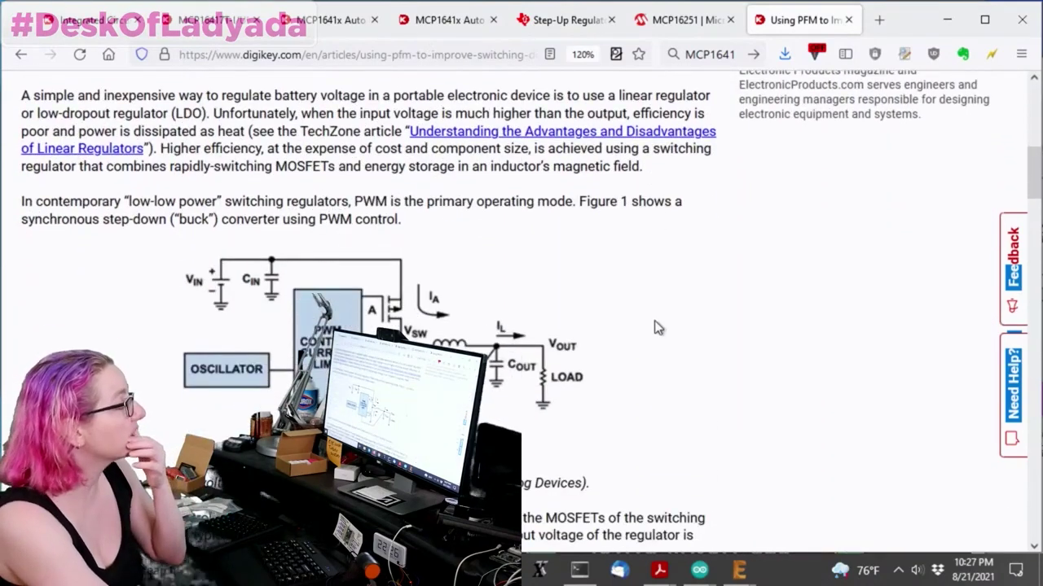
{"action": "scroll", "coordinate": [656, 322], "scroll_direction": "down", "scroll_amount": 15}
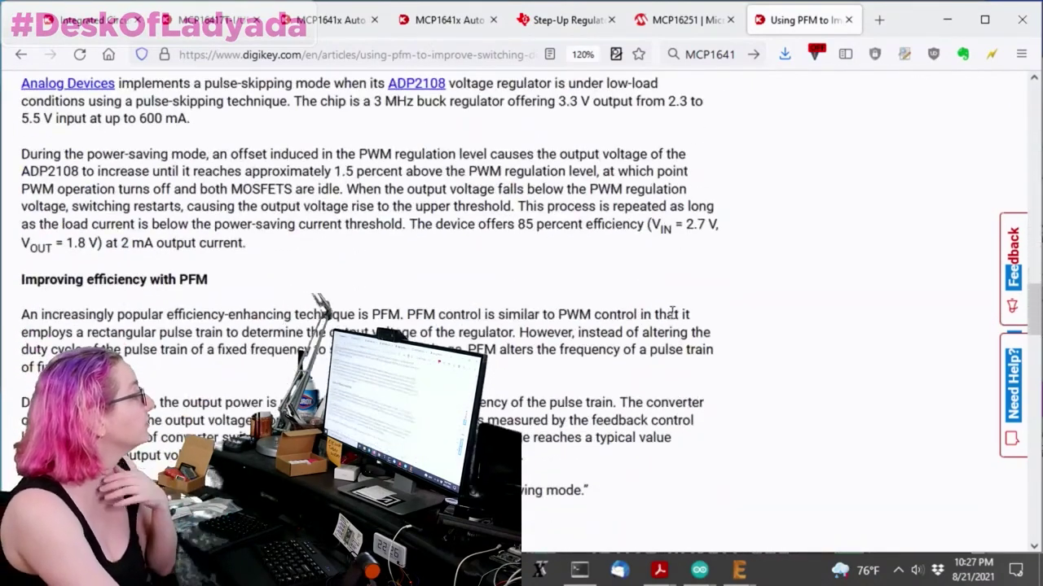
{"action": "scroll", "coordinate": [673, 319], "scroll_direction": "down", "scroll_amount": 10}
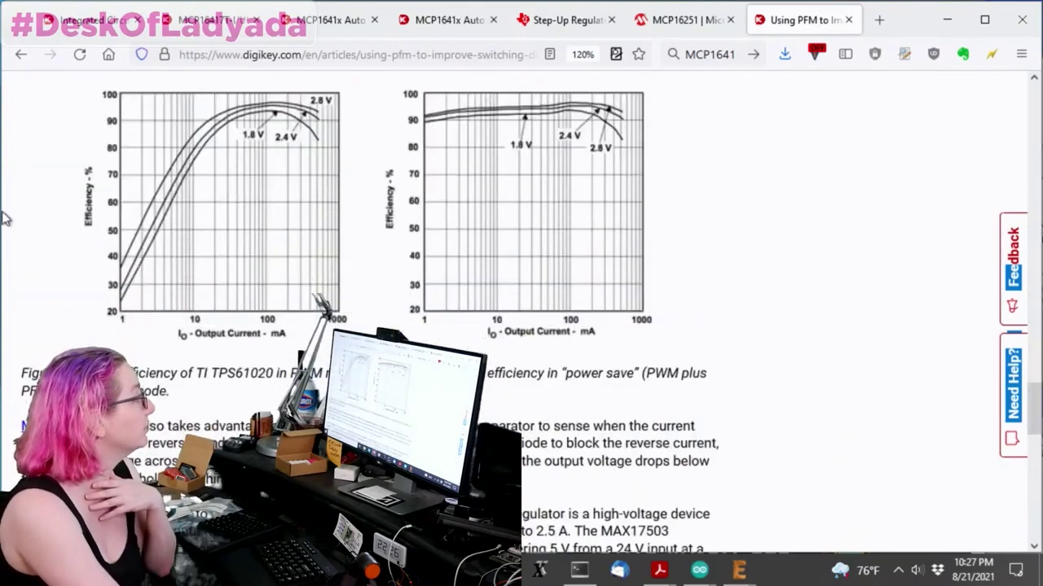
{"action": "scroll", "coordinate": [88, 238], "scroll_direction": "up", "scroll_amount": 2}
{"action": "scroll", "coordinate": [189, 259], "scroll_direction": "down", "scroll_amount": 2}
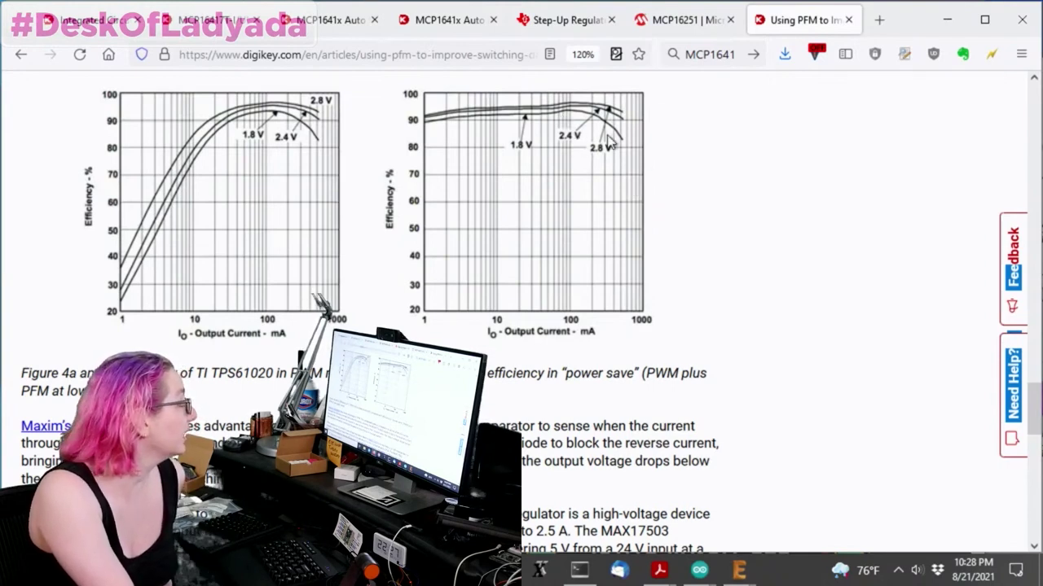
{"action": "left_click_drag", "start_coordinate": [1034, 399], "coordinate": [1038, 101]}
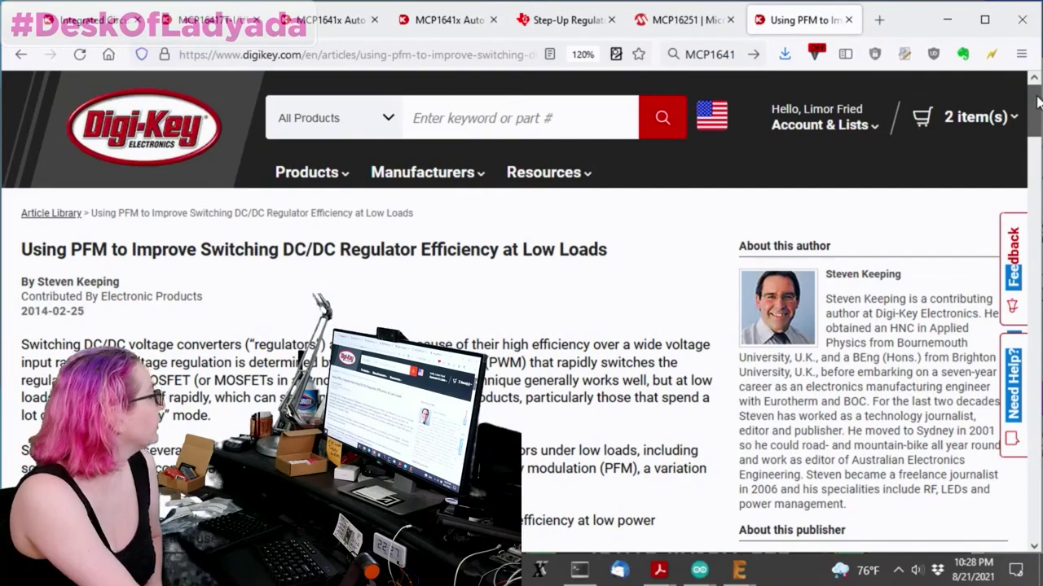
- Scroll past the Figure 3 PFM diagram to the Figure 4 TPS61020 PWM-versus-PFM efficiency curves
{"action": "left_click_drag", "start_coordinate": [1038, 101], "coordinate": [1035, 350]}
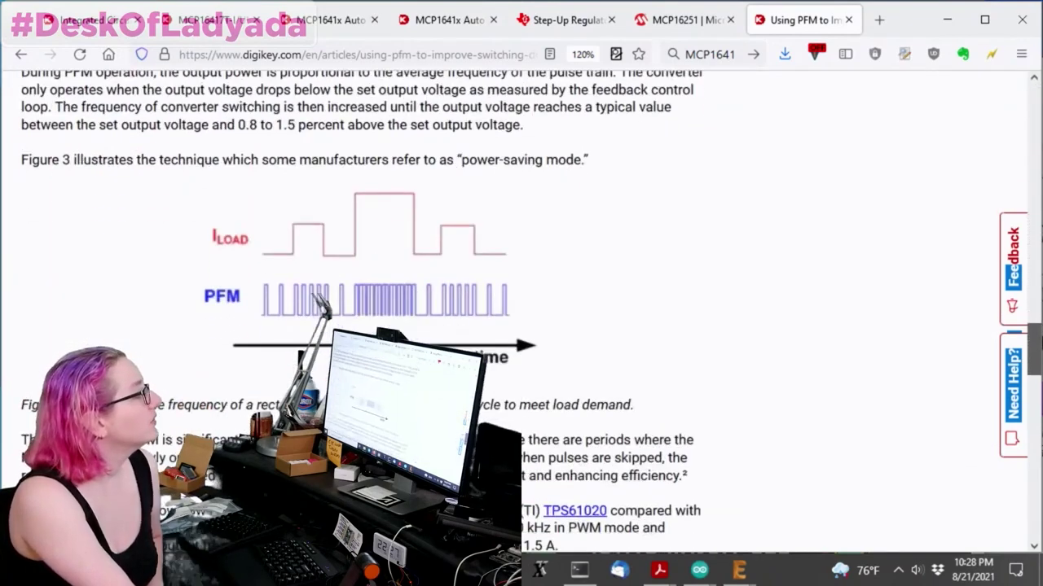
{"action": "scroll", "coordinate": [1035, 350], "scroll_direction": "down", "scroll_amount": 3}
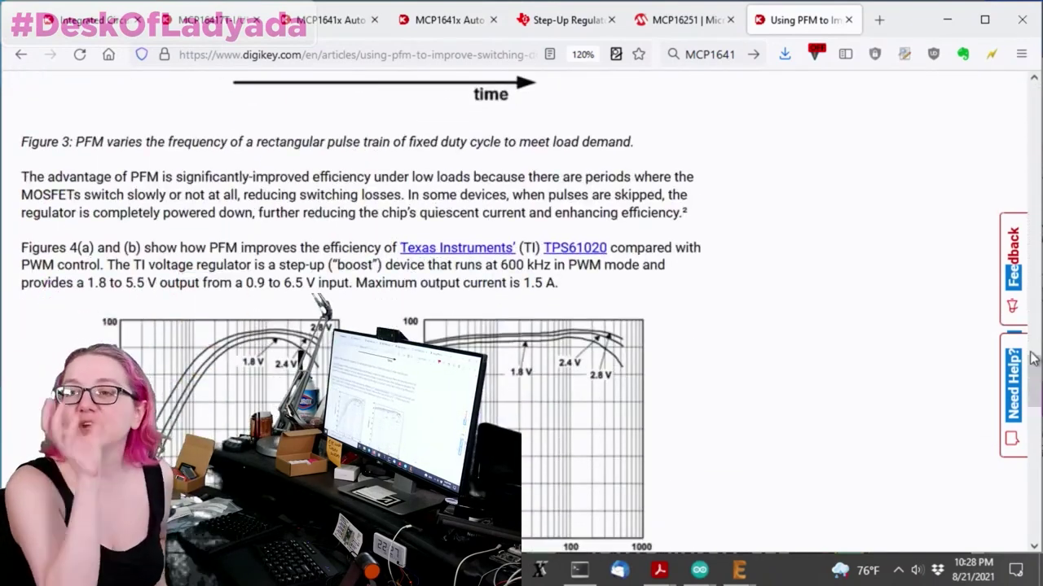
{"action": "scroll", "coordinate": [1036, 353], "scroll_direction": "down", "scroll_amount": 3}
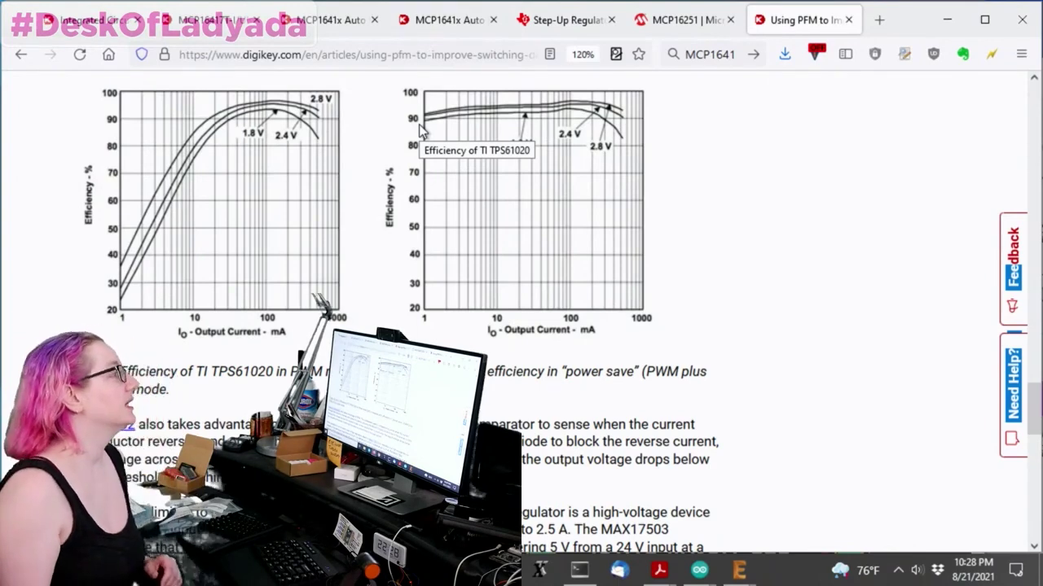
- Return to TI's step-up regulator parts list
{"action": "left_click", "coordinate": [598, 19]}
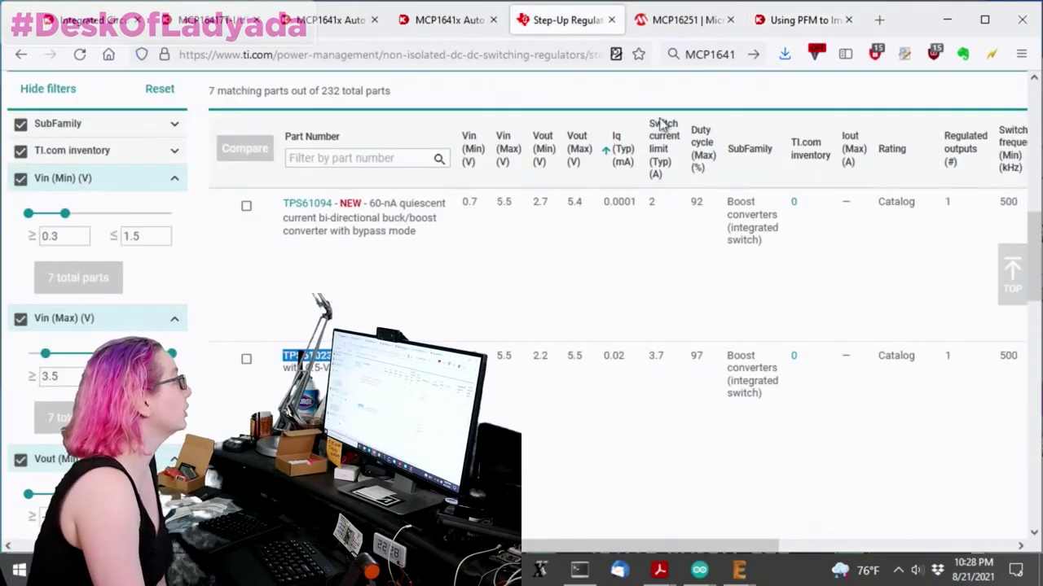
{"action": "scroll", "coordinate": [597, 257], "scroll_direction": "up", "scroll_amount": 1}
{"action": "scroll", "coordinate": [597, 254], "scroll_direction": "up", "scroll_amount": 5}
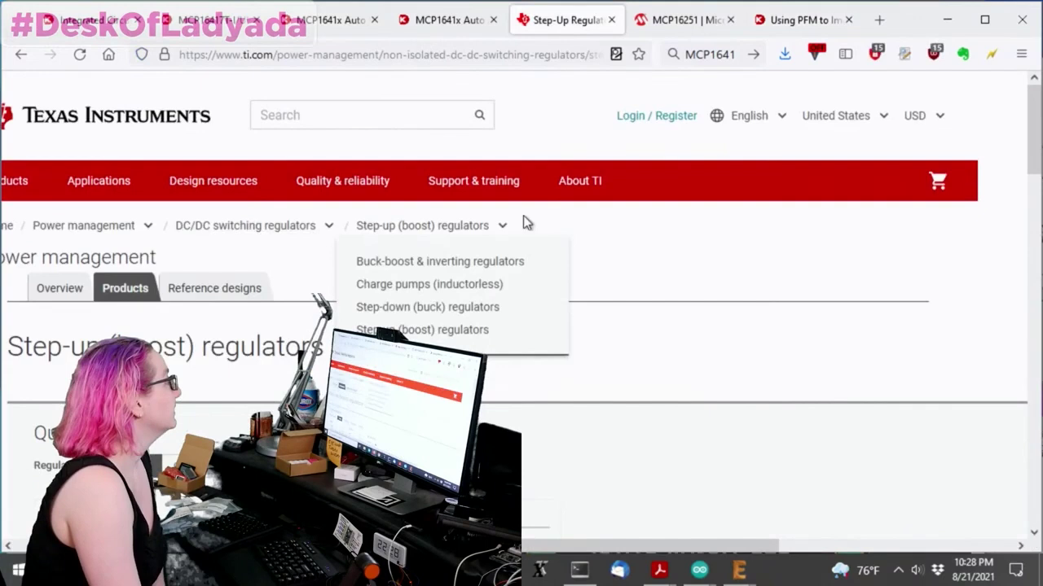
{"action": "scroll", "coordinate": [597, 342], "scroll_direction": "left", "scroll_amount": 2}
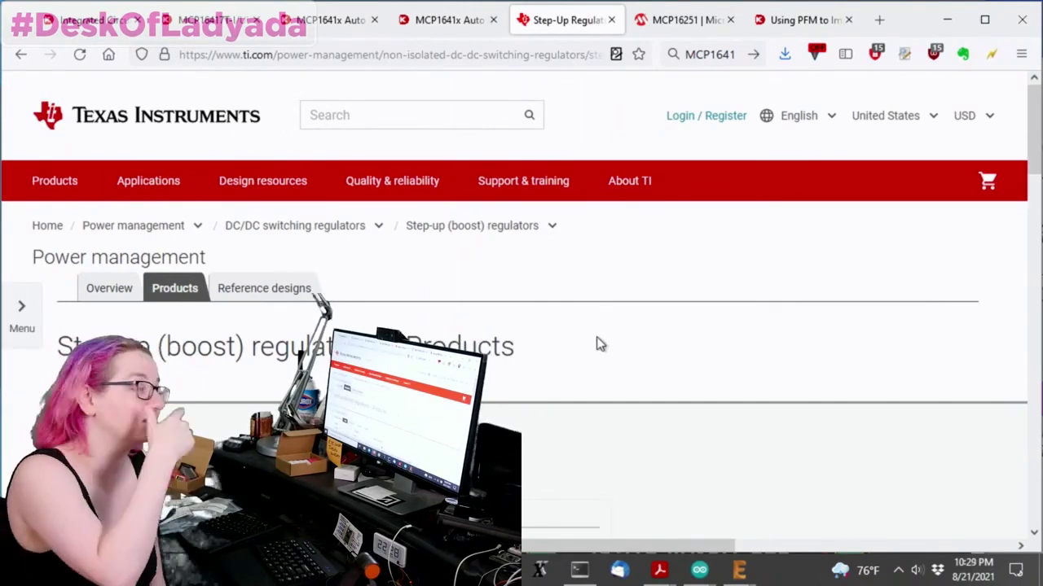
- Open the step-up (boost) regulators overview and its Boost converters (integrated switch) product list
{"action": "left_click", "coordinate": [438, 228]}
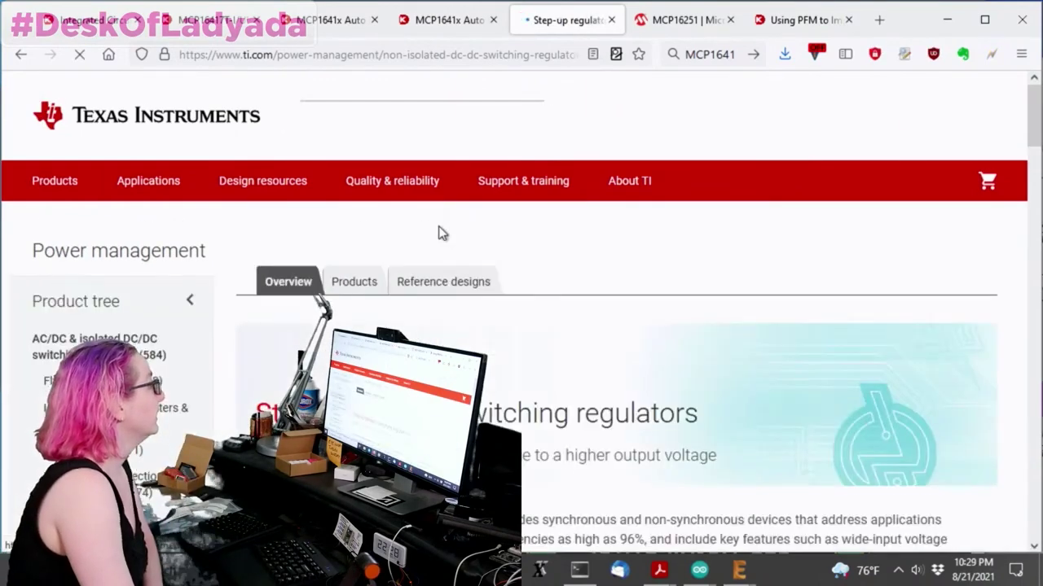
{"action": "scroll", "coordinate": [912, 160], "scroll_direction": "down", "scroll_amount": 6}
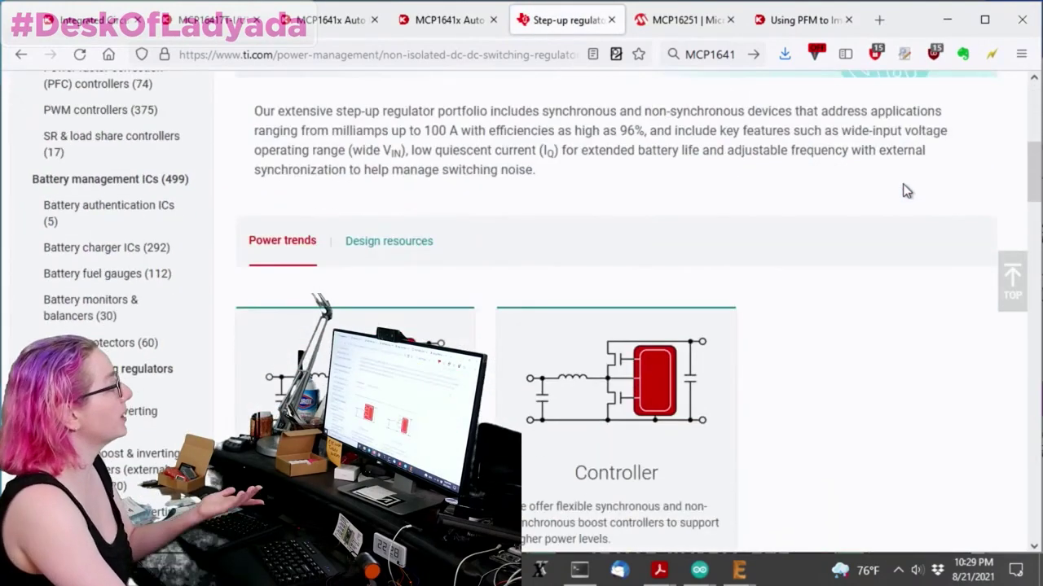
{"action": "scroll", "coordinate": [907, 191], "scroll_direction": "up", "scroll_amount": 5}
{"action": "scroll", "coordinate": [907, 191], "scroll_direction": "down", "scroll_amount": 3}
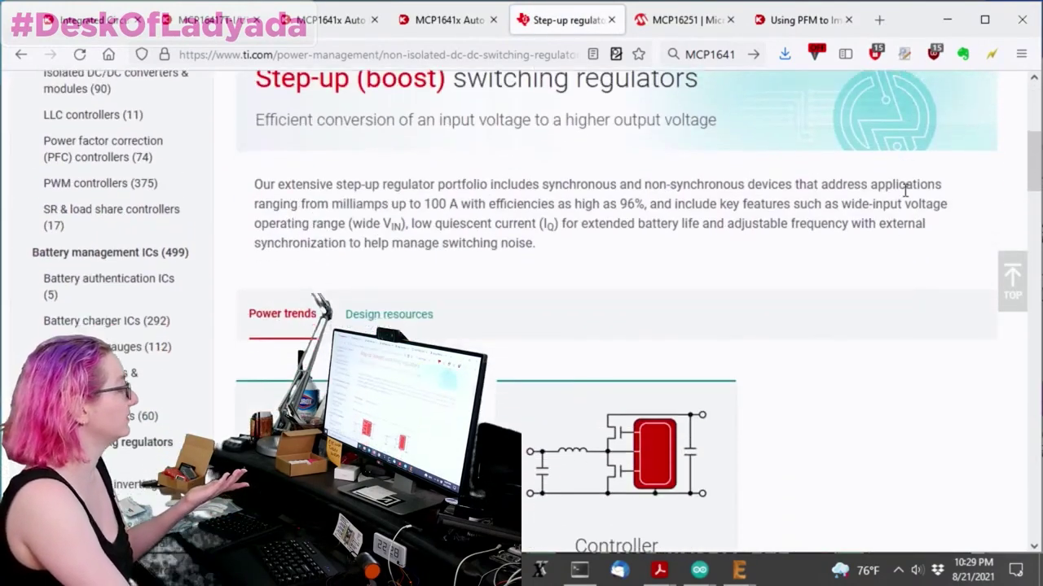
{"action": "scroll", "coordinate": [907, 194], "scroll_direction": "down", "scroll_amount": 4}
{"action": "scroll", "coordinate": [717, 228], "scroll_direction": "up", "scroll_amount": 2}
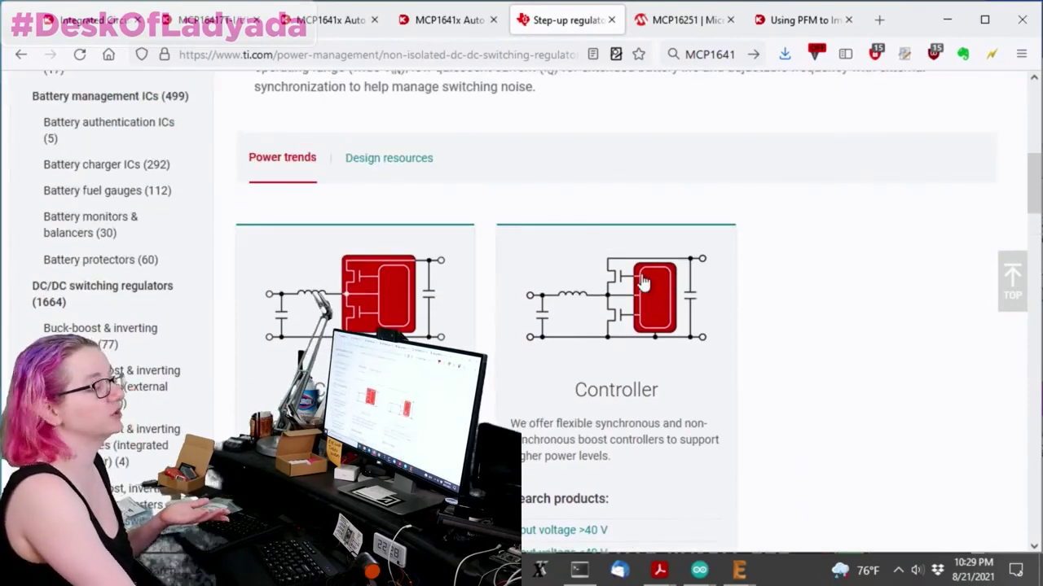
{"action": "scroll", "coordinate": [756, 179], "scroll_direction": "down", "scroll_amount": 2}
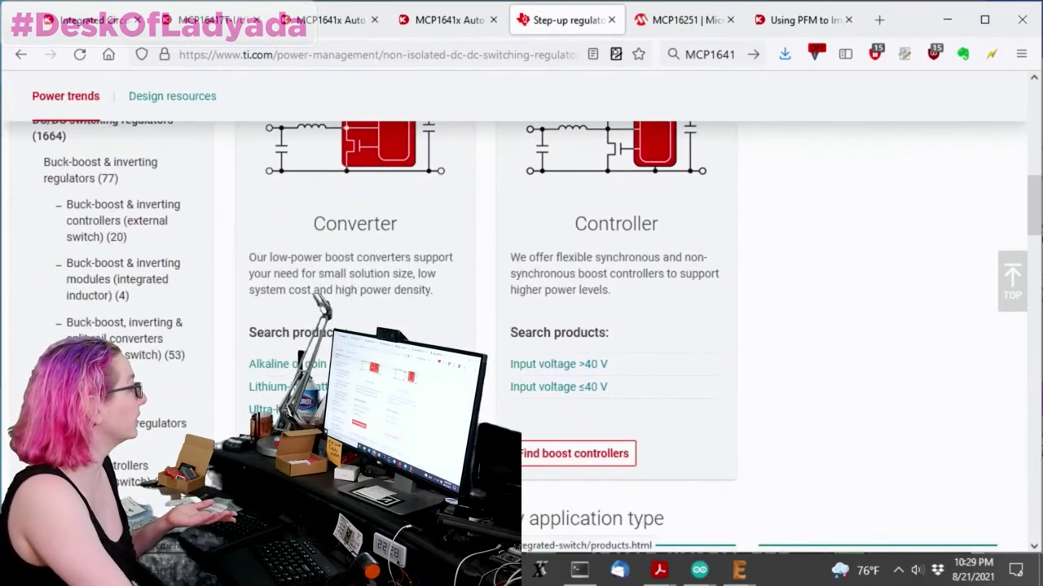
{"action": "left_click", "coordinate": [796, 247]}
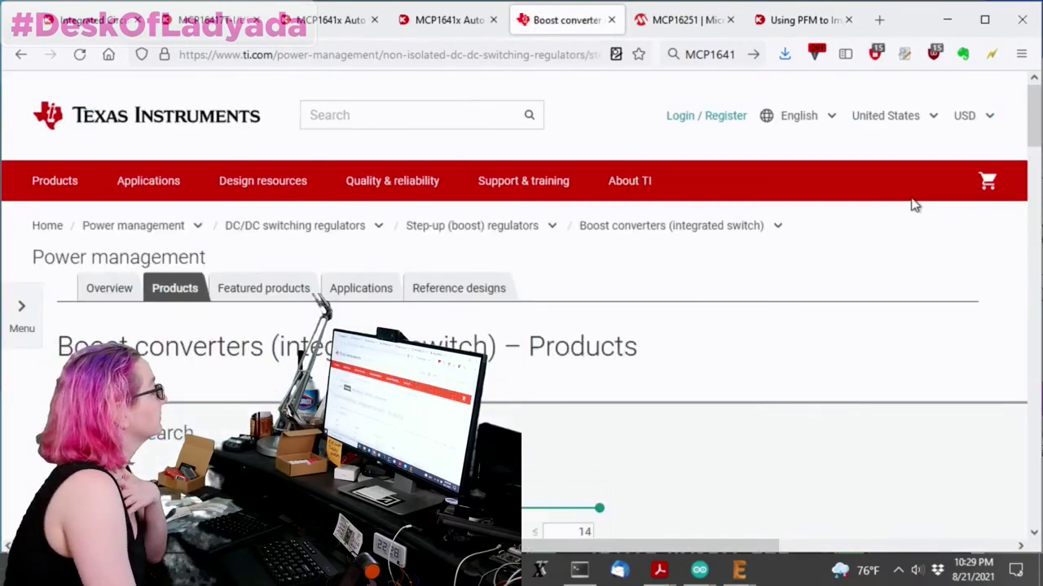
- Enter Vin 2.5–4 V, Vout 5 V and Iout 0.25 A in Quick search and view the 71 parts
{"action": "scroll", "coordinate": [914, 203], "scroll_direction": "down", "scroll_amount": 2}
{"action": "scroll", "coordinate": [919, 201], "scroll_direction": "down", "scroll_amount": 3}
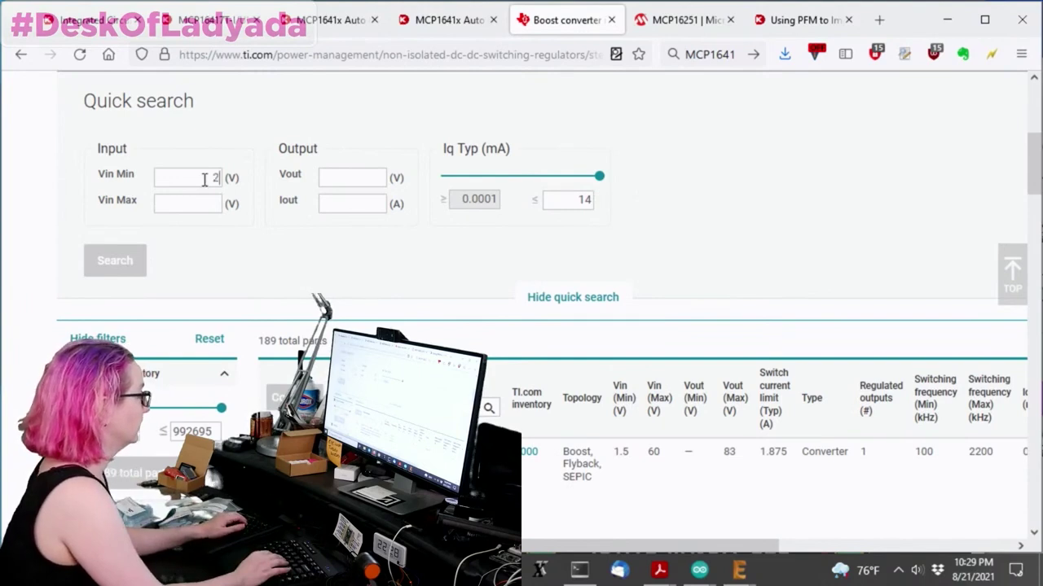
{"action": "type", "text": ".5"}
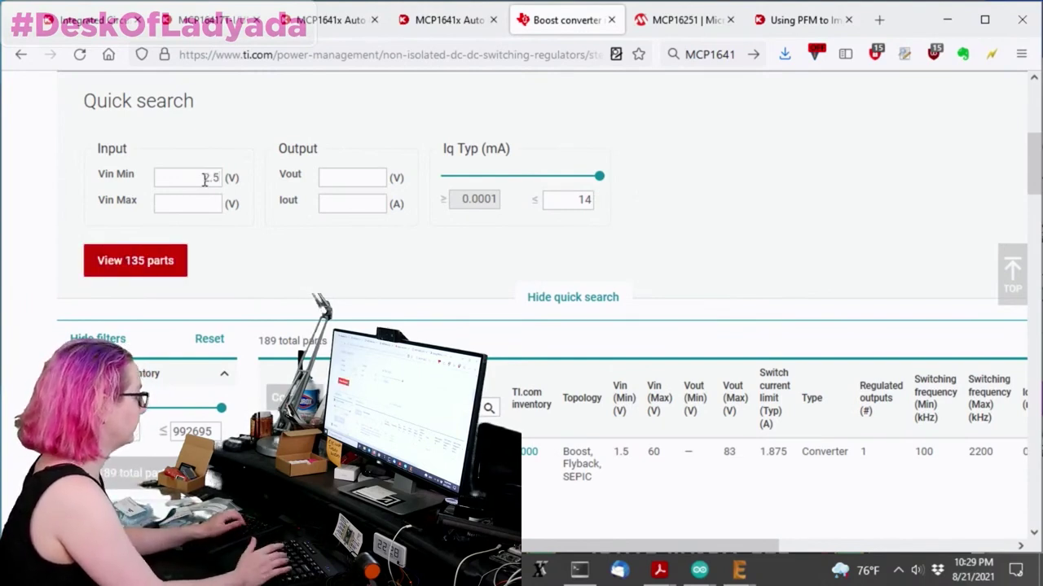
{"action": "type", "text": "4"}
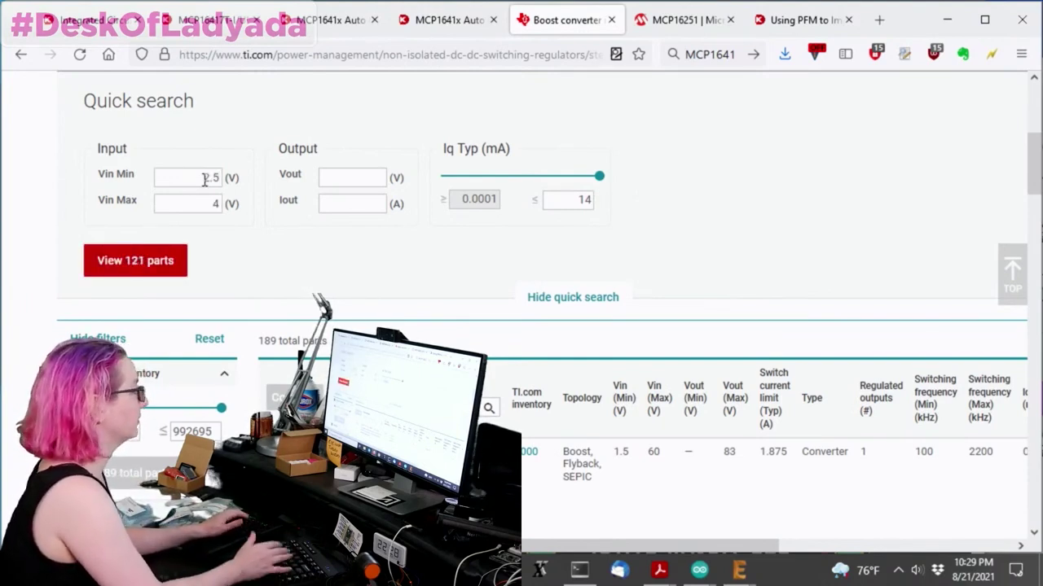
{"action": "left_click", "coordinate": [368, 184]}
{"action": "type", "text": "5"}
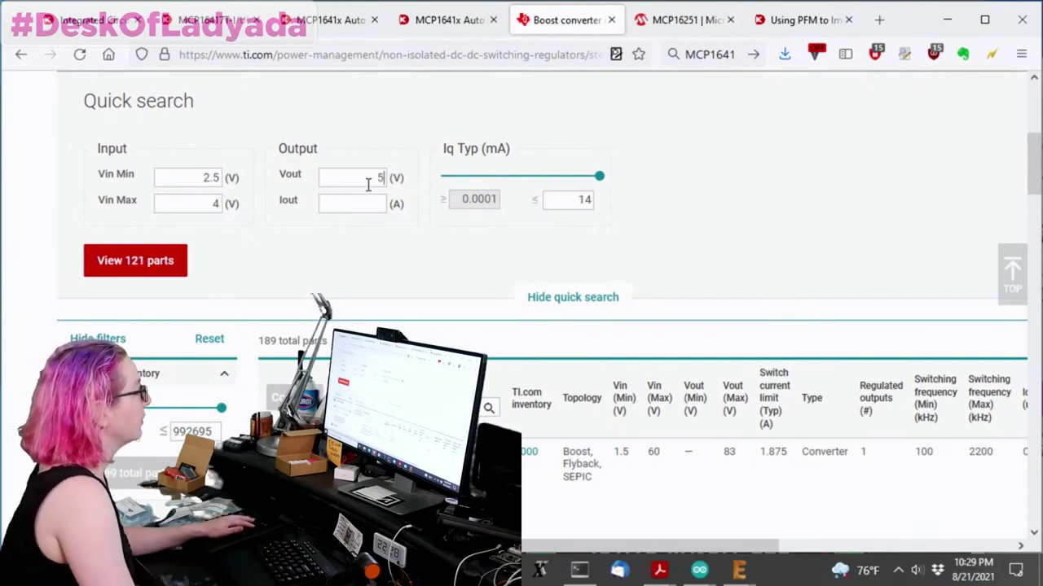
{"action": "left_click", "coordinate": [362, 203]}
{"action": "type", "text": "0"}
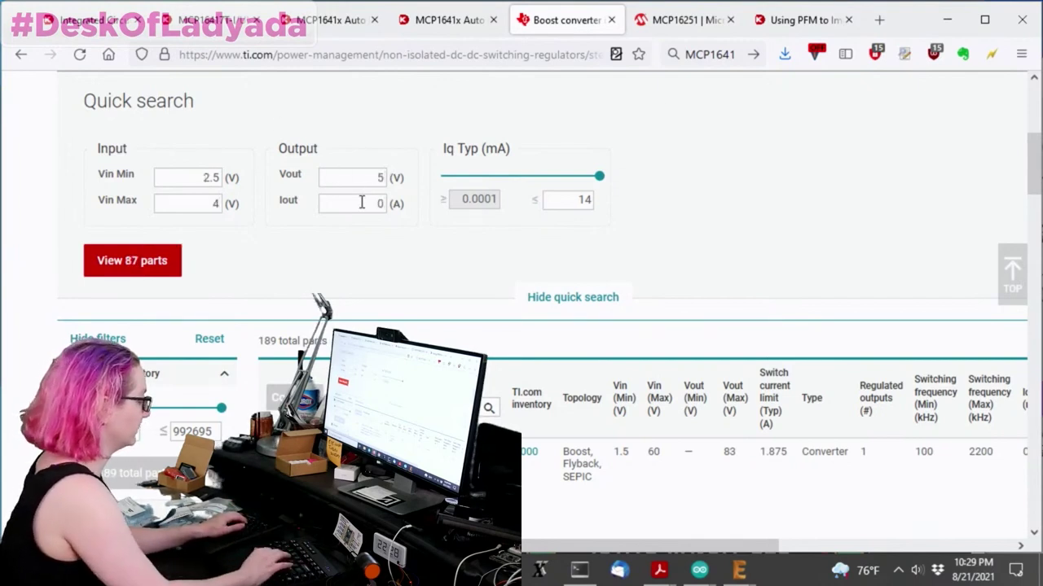
{"action": "type", "text": ".25"}
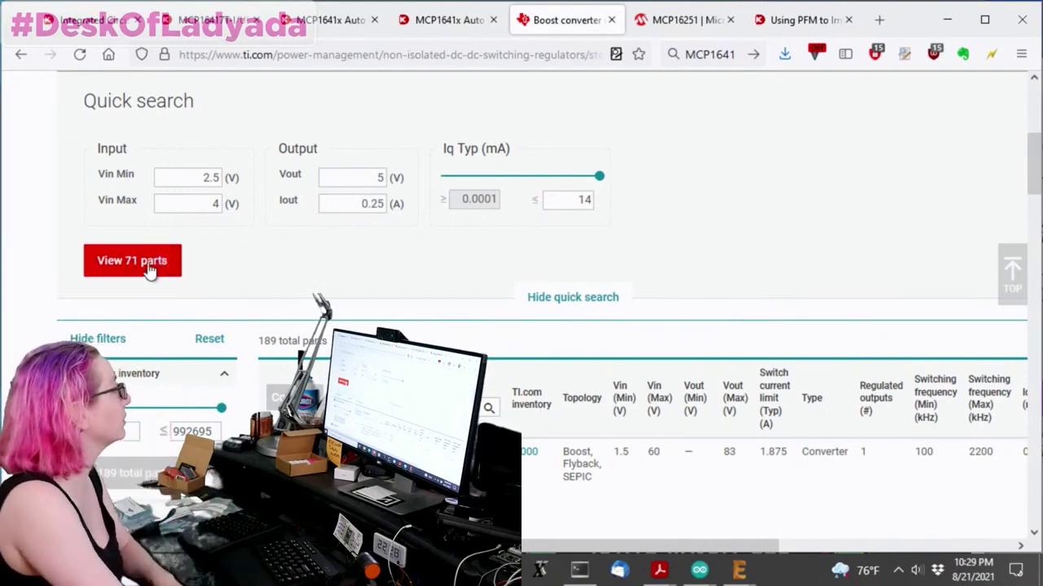
{"action": "left_click", "coordinate": [132, 261]}
- Sort the 71 boost converters by Iq (Typ), lowest first
{"action": "scroll", "coordinate": [604, 285], "scroll_direction": "up", "scroll_amount": 3}
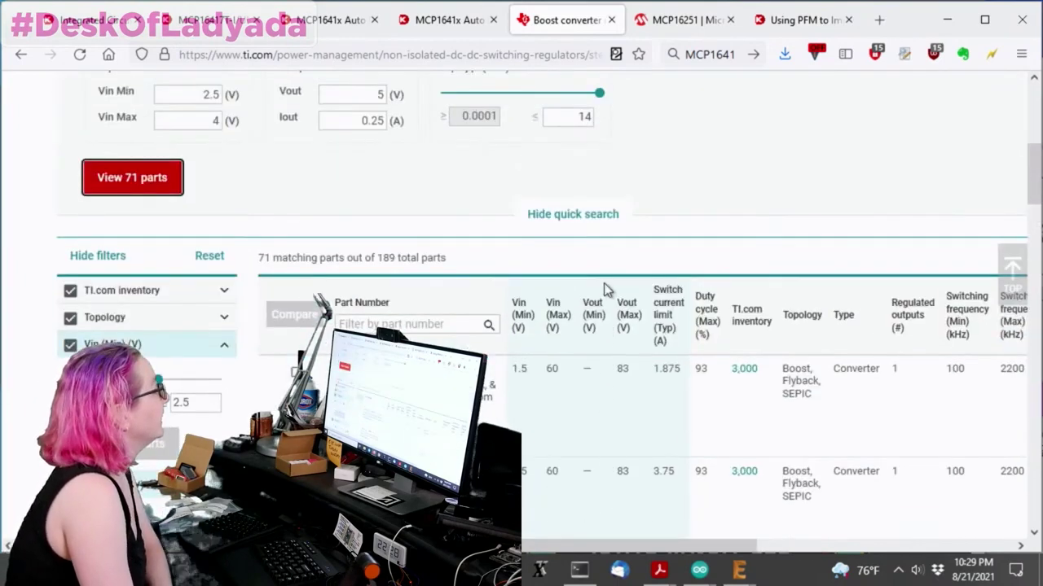
{"action": "scroll", "coordinate": [600, 186], "scroll_direction": "down", "scroll_amount": 2}
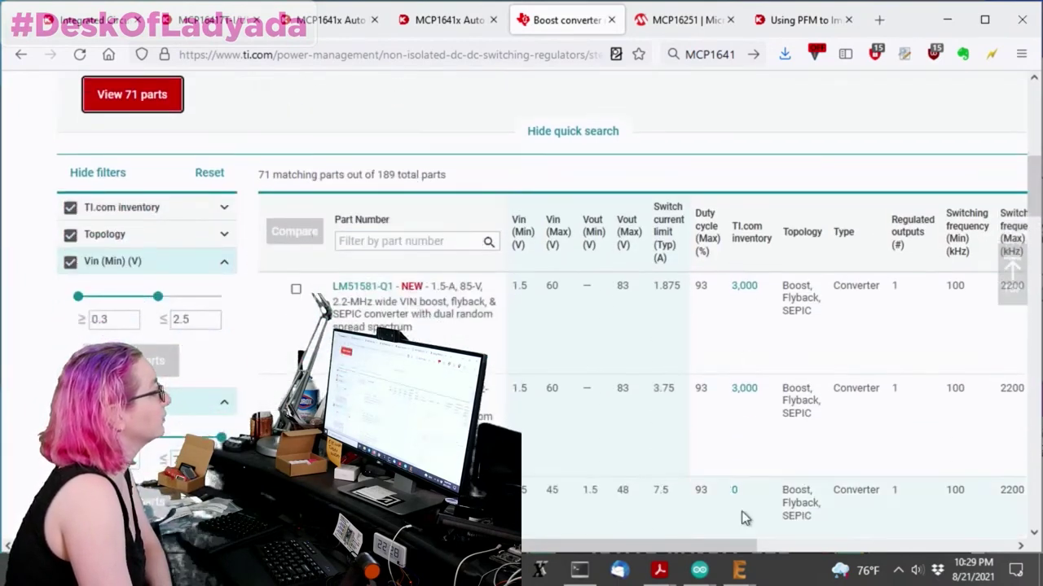
{"action": "left_click_drag", "start_coordinate": [700, 546], "coordinate": [1016, 533]}
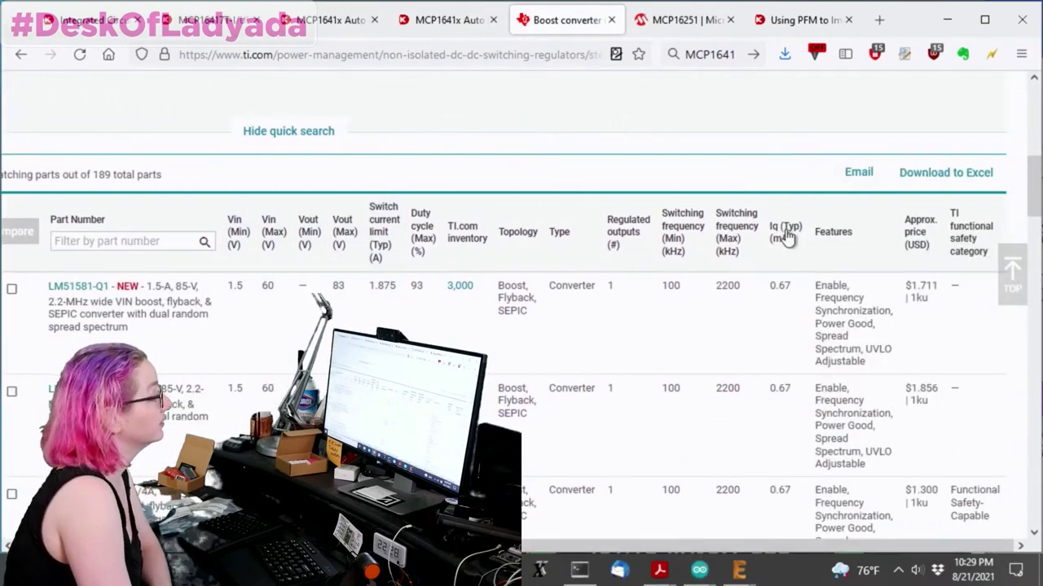
{"action": "left_click", "coordinate": [786, 236]}
{"action": "left_click", "coordinate": [808, 237]}
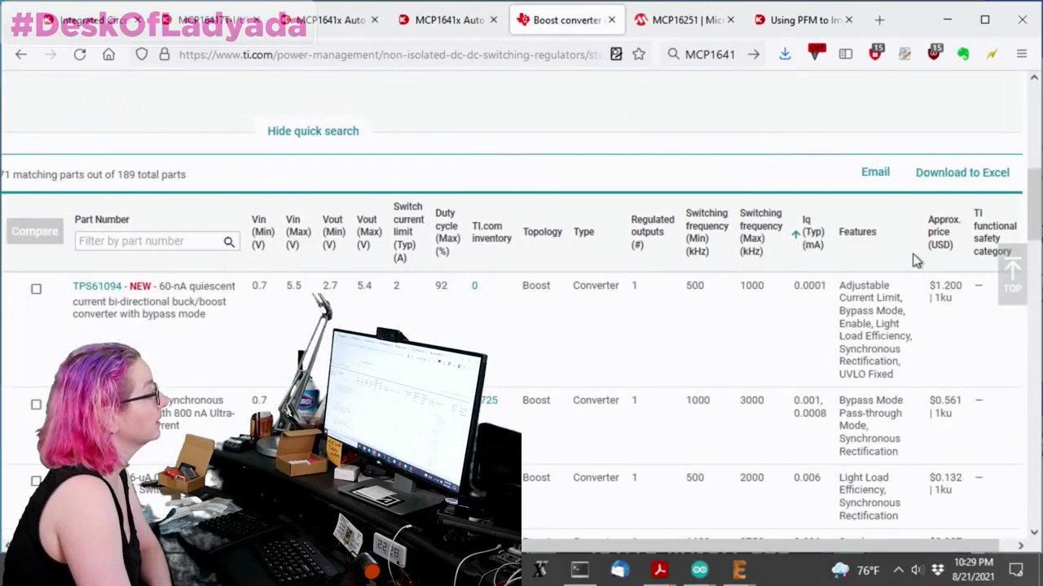
- Select the TPS61099 part number in the sorted results
{"action": "scroll", "coordinate": [538, 546], "scroll_direction": "left", "scroll_amount": 3}
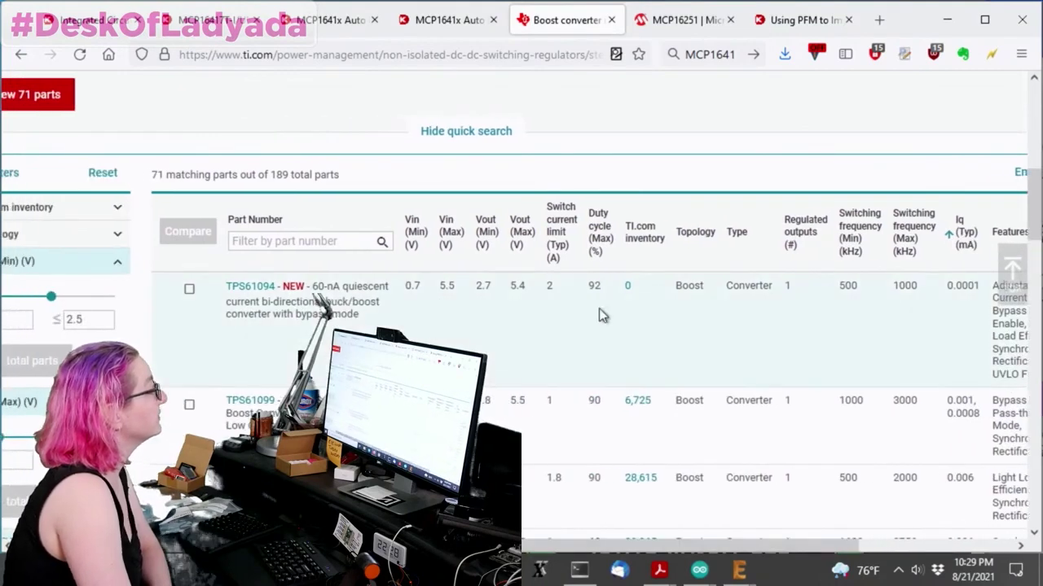
{"action": "scroll", "coordinate": [682, 305], "scroll_direction": "down", "scroll_amount": 2}
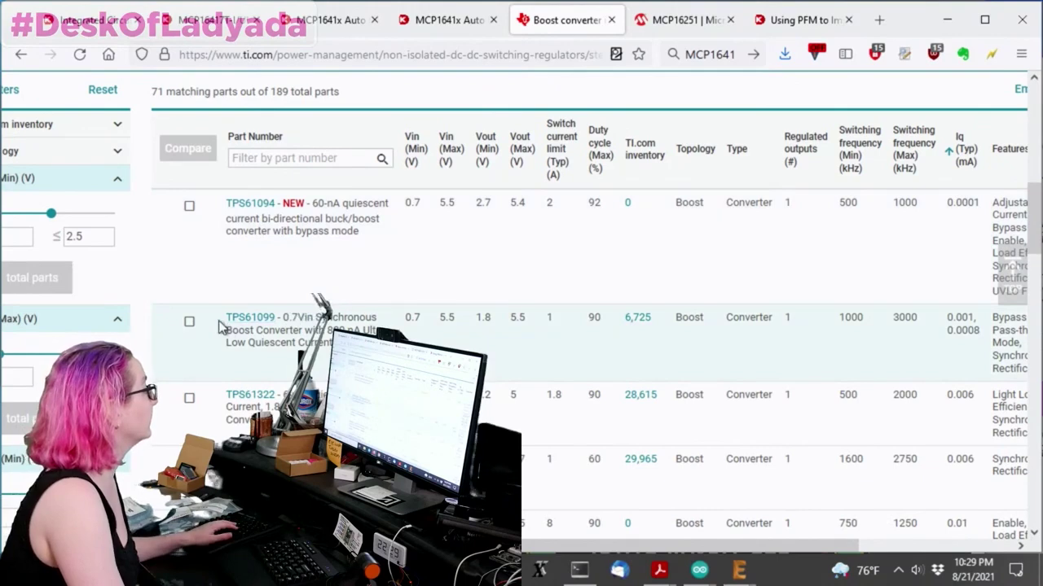
{"action": "left_click_drag", "start_coordinate": [218, 326], "coordinate": [280, 323]}
{"action": "key", "text": "ctrl+c"}
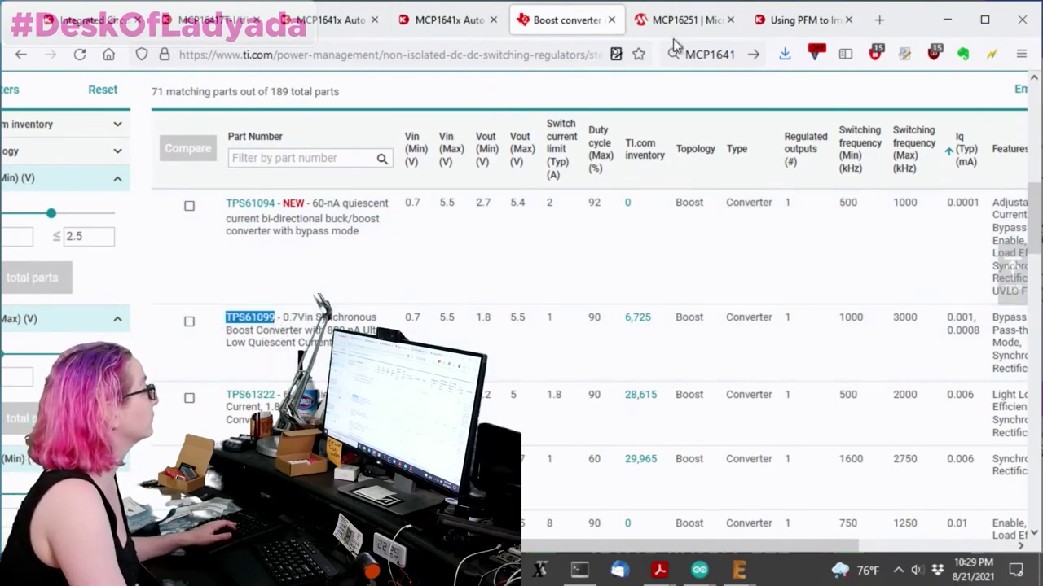
- Search Digi-Key for TPS61099 in a new tab and open its DC-DC switching regulator results
{"action": "left_click", "coordinate": [112, 13]}
{"action": "scroll", "coordinate": [670, 213], "scroll_direction": "up", "scroll_amount": 5}
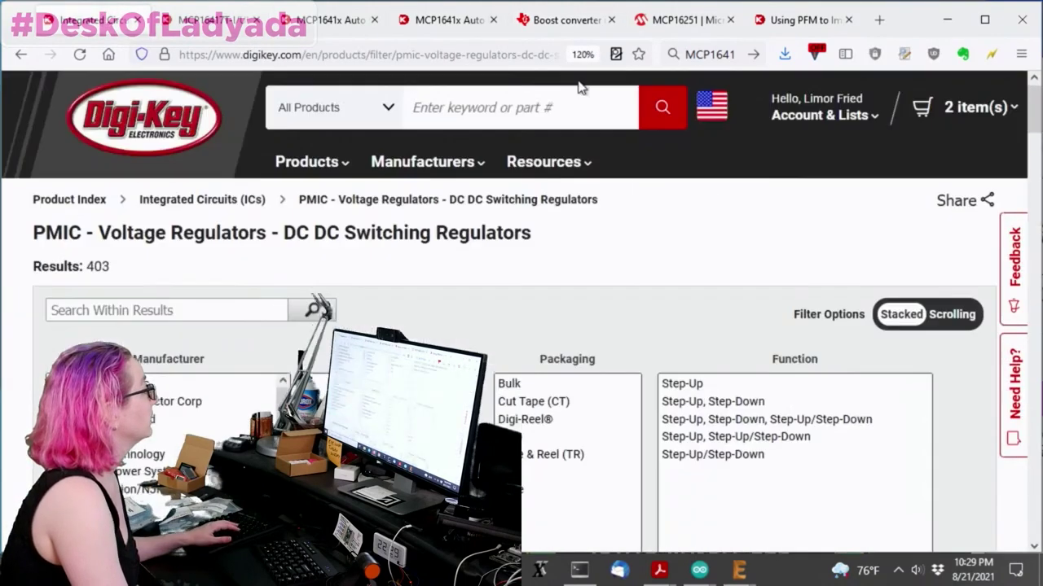
{"action": "key", "text": "ctrl+t"}
{"action": "type", "text": "digikey.com/"}
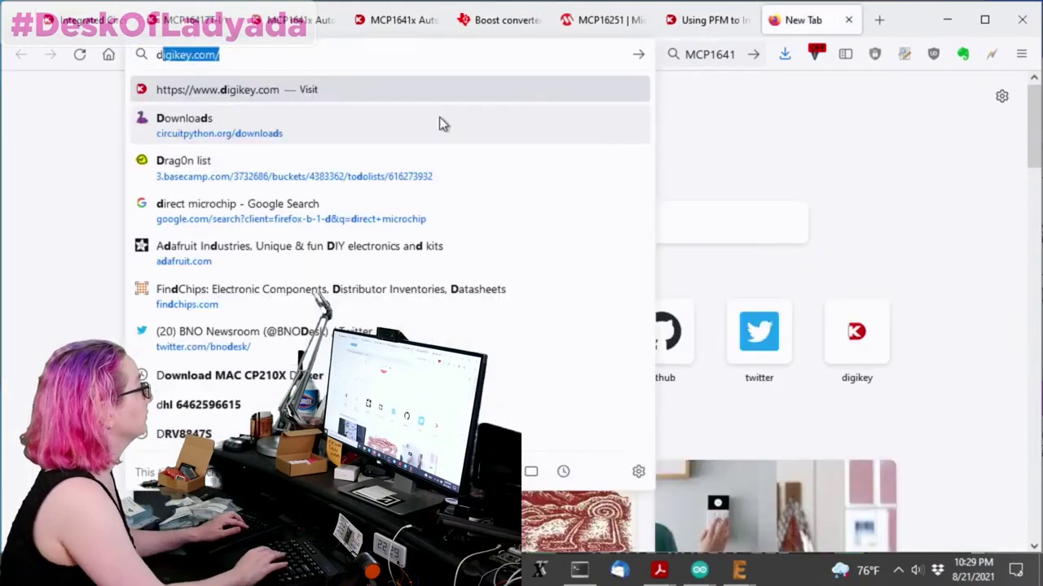
{"action": "key", "text": "Return"}
{"action": "key", "text": "ctrl+v"}
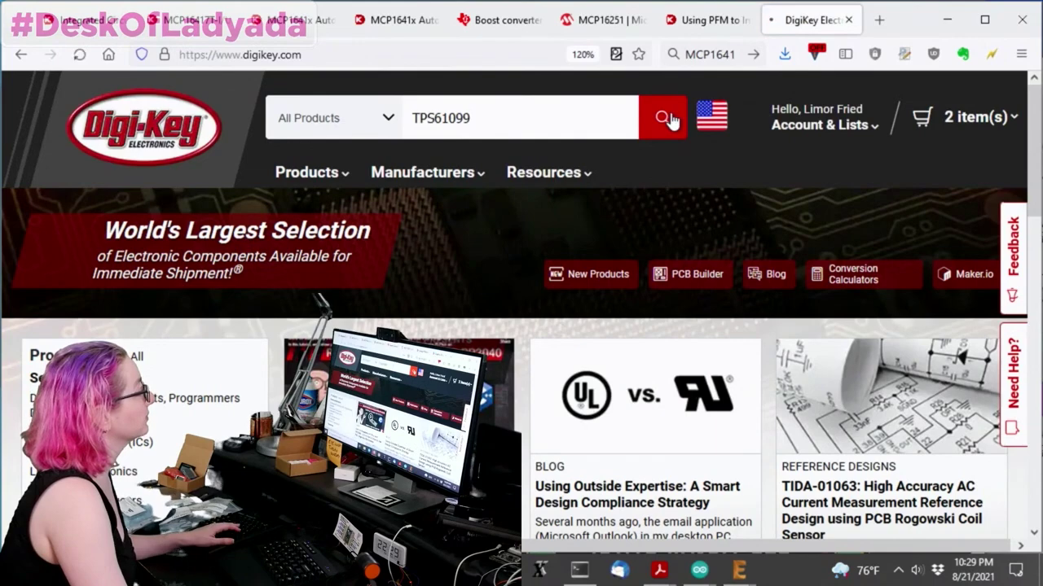
{"action": "scroll", "coordinate": [803, 186], "scroll_direction": "down", "scroll_amount": 2}
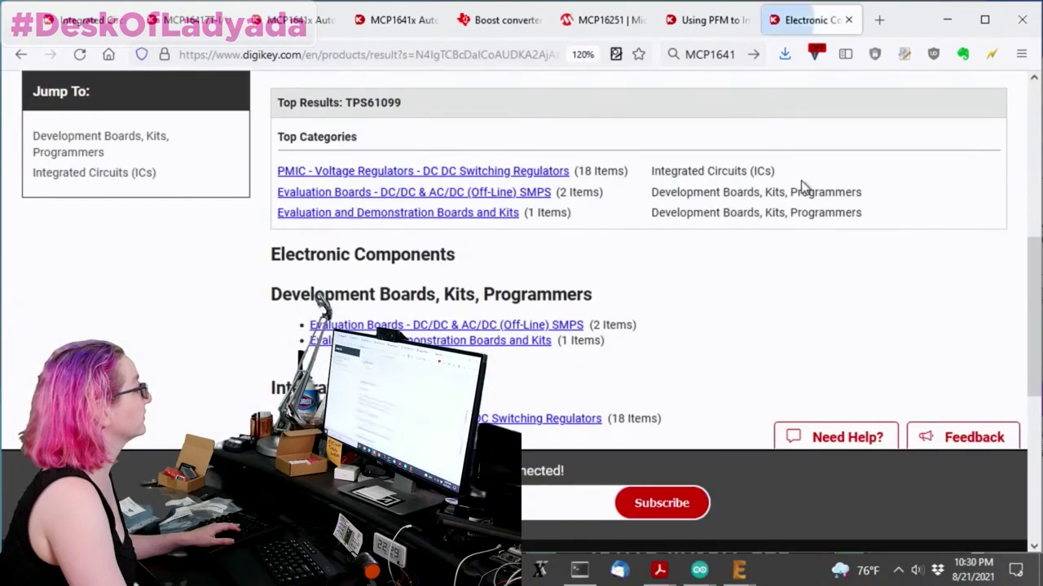
{"action": "left_click", "coordinate": [554, 172]}
{"action": "scroll", "coordinate": [824, 216], "scroll_direction": "down", "scroll_amount": 5}
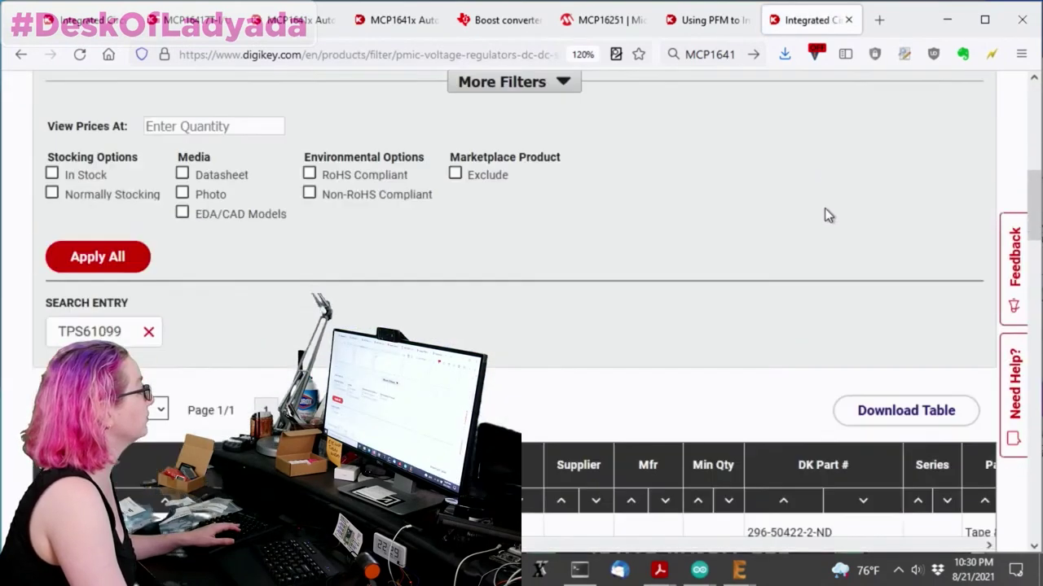
{"action": "scroll", "coordinate": [824, 216], "scroll_direction": "down", "scroll_amount": 6}
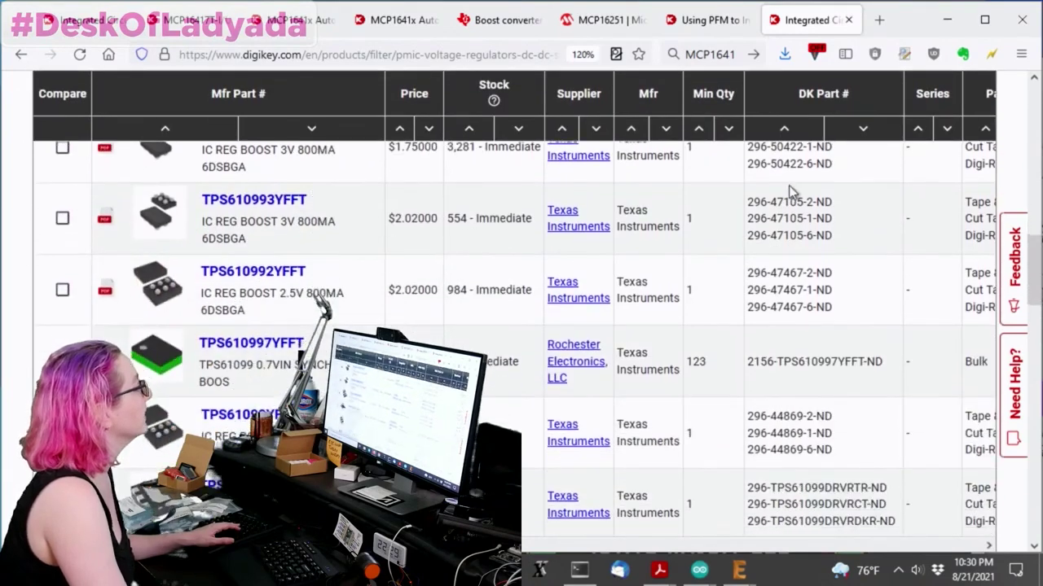
- Close the PFM efficiency article tab and return to the TI boost converter results
{"action": "left_click", "coordinate": [692, 23]}
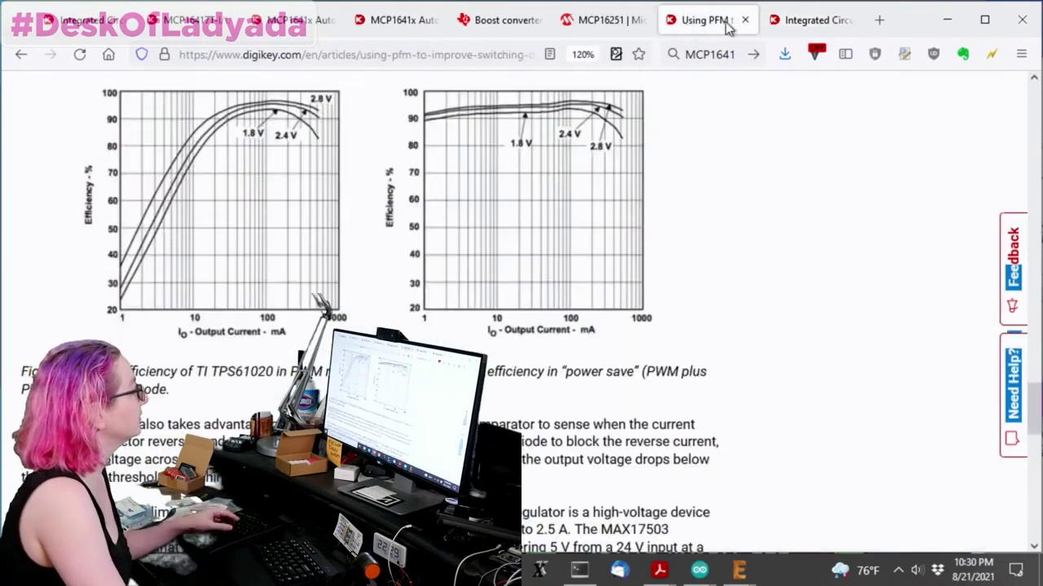
{"action": "left_click", "coordinate": [707, 53]}
{"action": "left_click", "coordinate": [745, 19]}
{"action": "left_click", "coordinate": [501, 20]}
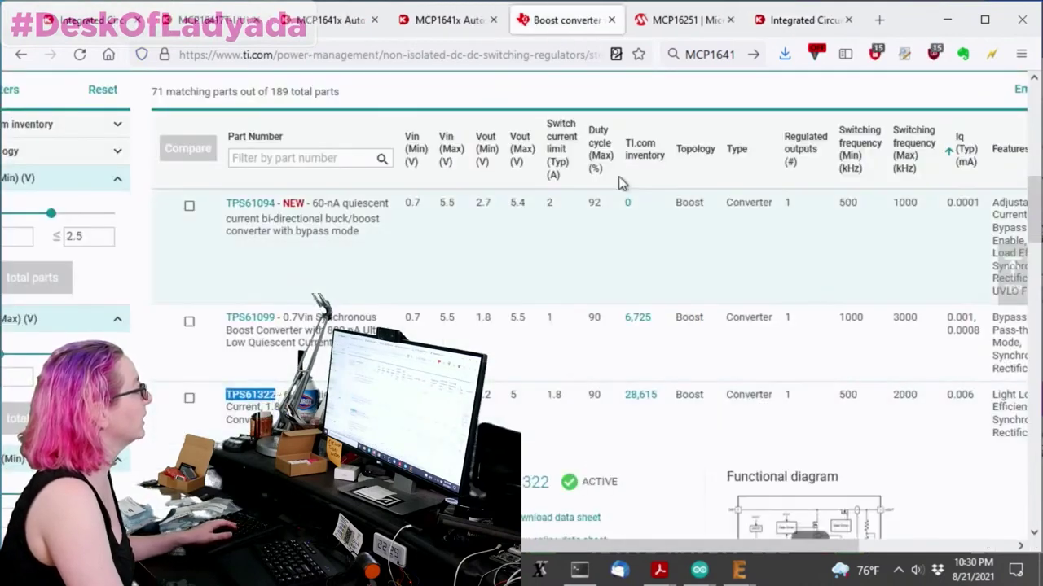
- From the TPS61099 results, run a new Digi-Key search for TPS61322
{"action": "left_click", "coordinate": [806, 20]}
{"action": "scroll", "coordinate": [277, 175], "scroll_direction": "up", "scroll_amount": 10}
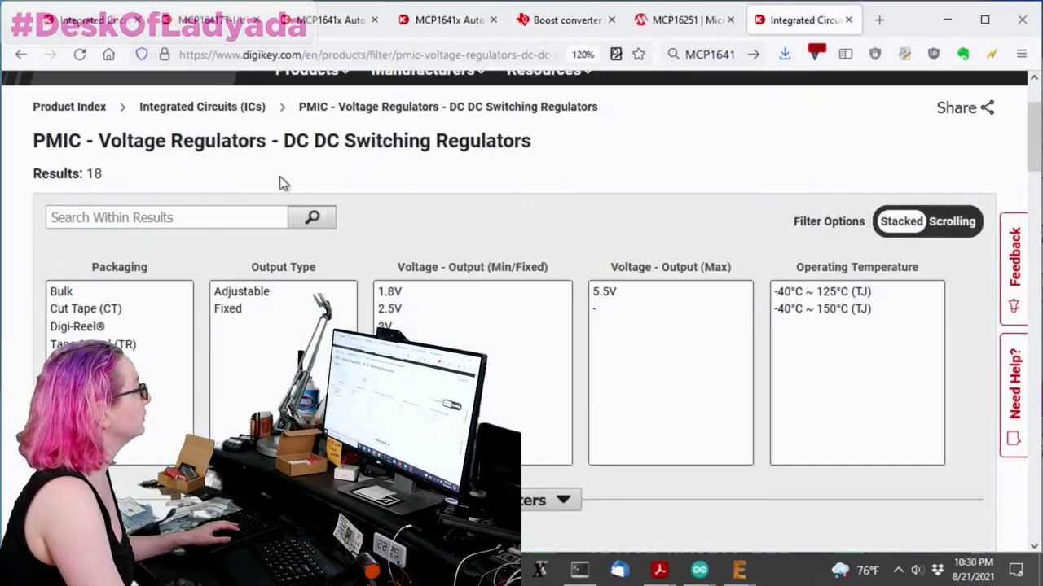
{"action": "scroll", "coordinate": [434, 163], "scroll_direction": "up", "scroll_amount": 3}
{"action": "left_click", "coordinate": [412, 122]}
{"action": "type", "text": "TPS61322"}
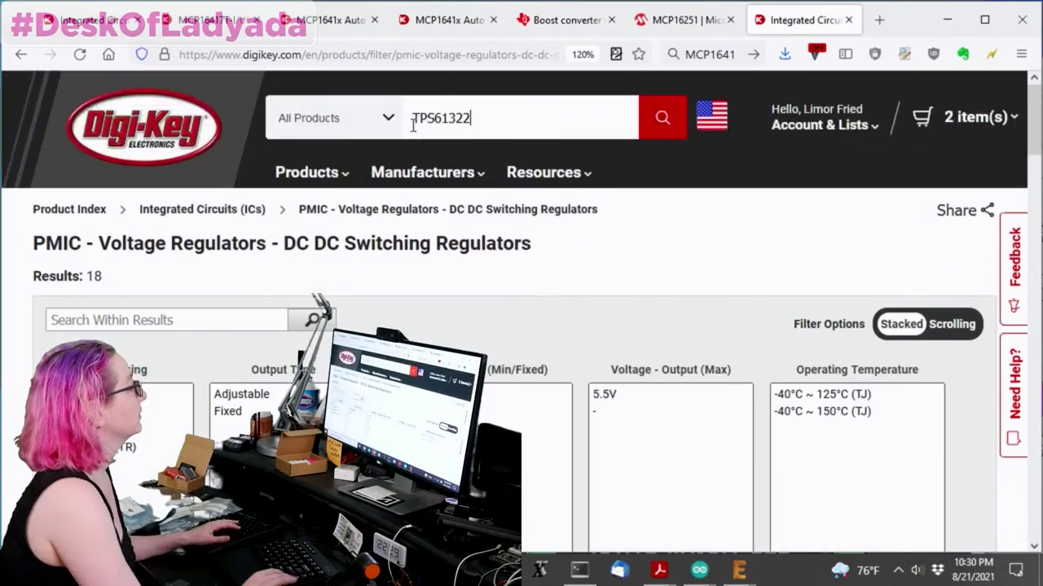
{"action": "key", "text": "Return"}
- Review TPS61322 stock, e.g. TPS613223ADBVT with 929 available, then go back to TI's table
{"action": "scroll", "coordinate": [708, 244], "scroll_direction": "down", "scroll_amount": 5}
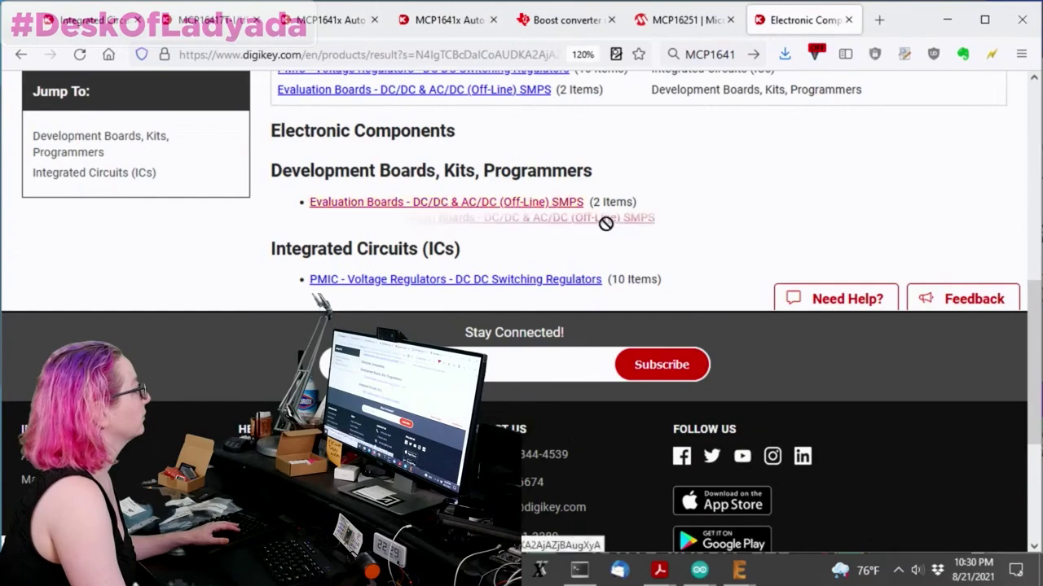
{"action": "scroll", "coordinate": [774, 229], "scroll_direction": "down", "scroll_amount": 8}
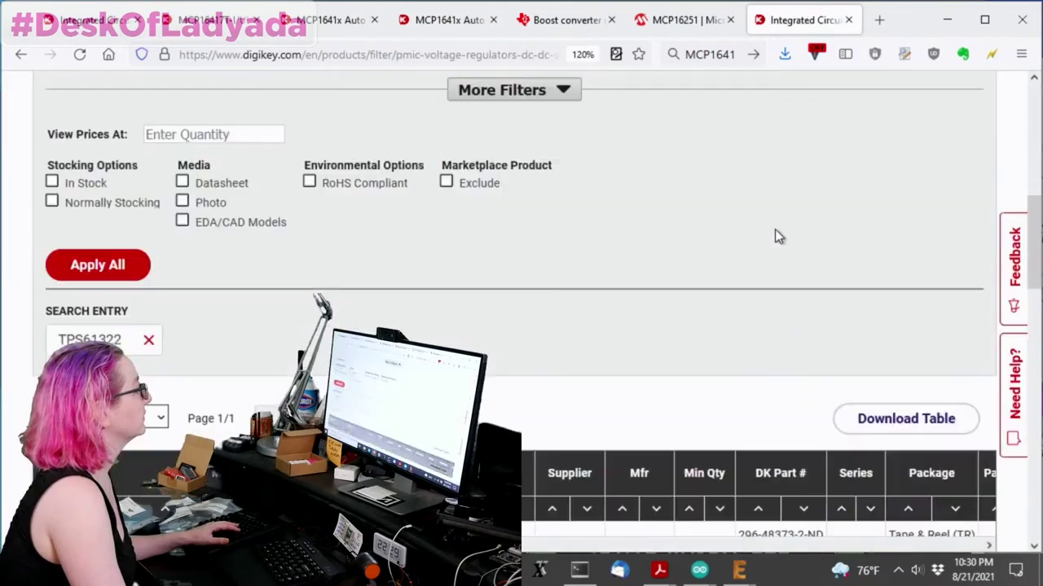
{"action": "scroll", "coordinate": [782, 228], "scroll_direction": "down", "scroll_amount": 2}
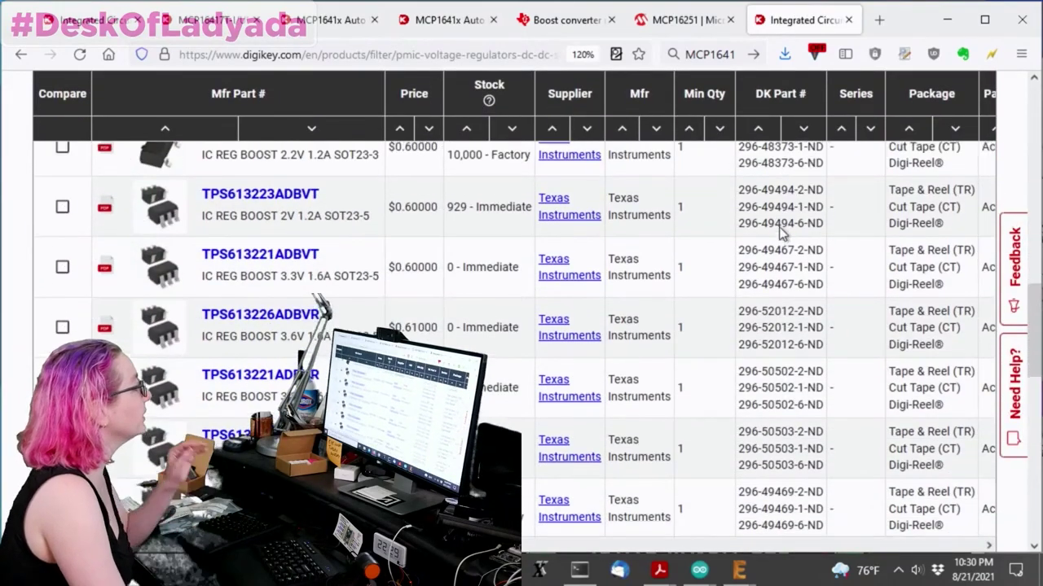
{"action": "scroll", "coordinate": [787, 229], "scroll_direction": "up", "scroll_amount": 2}
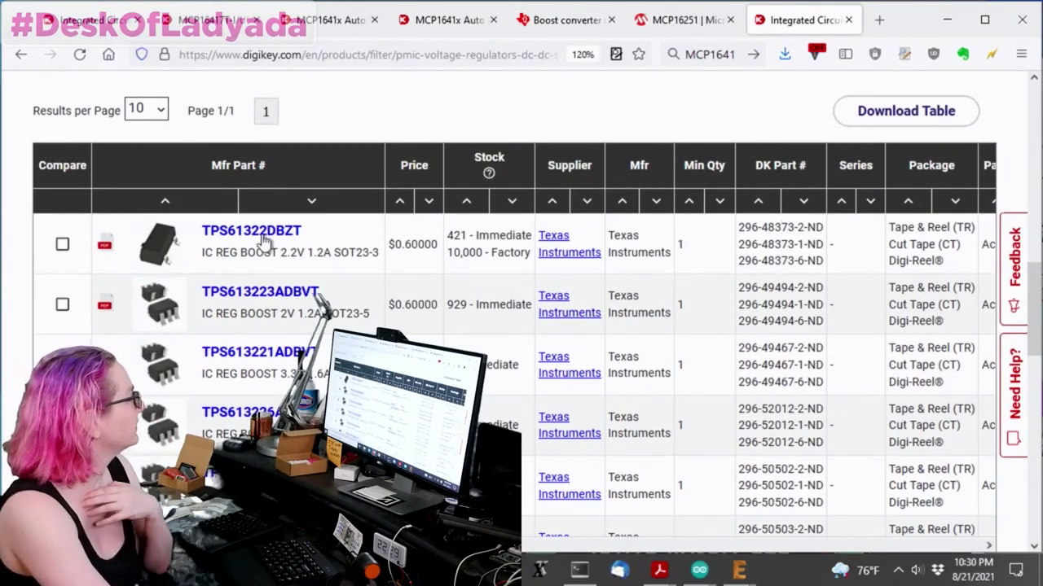
{"action": "scroll", "coordinate": [533, 250], "scroll_direction": "down", "scroll_amount": 2}
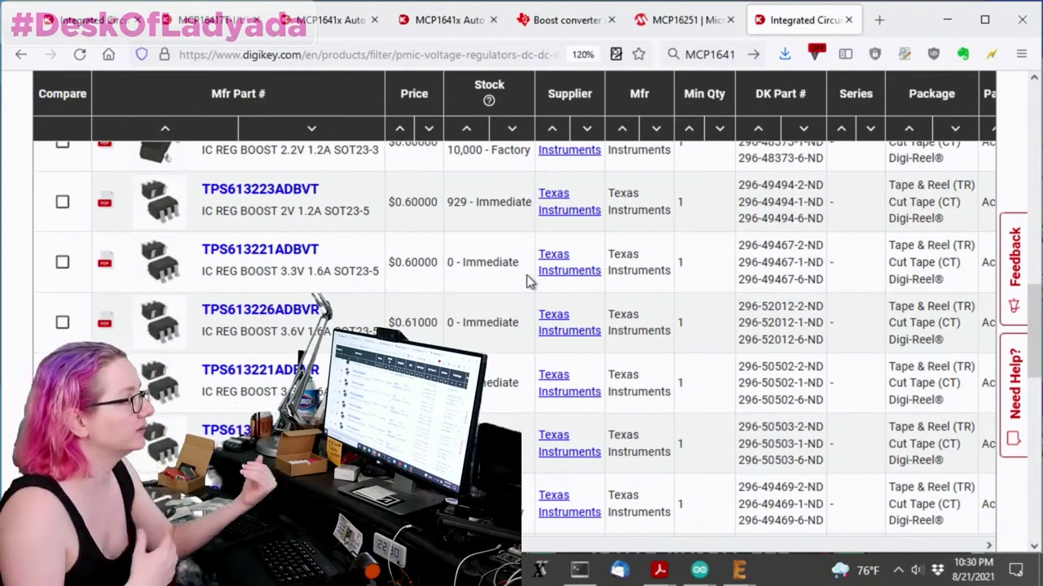
{"action": "left_click", "coordinate": [570, 21]}
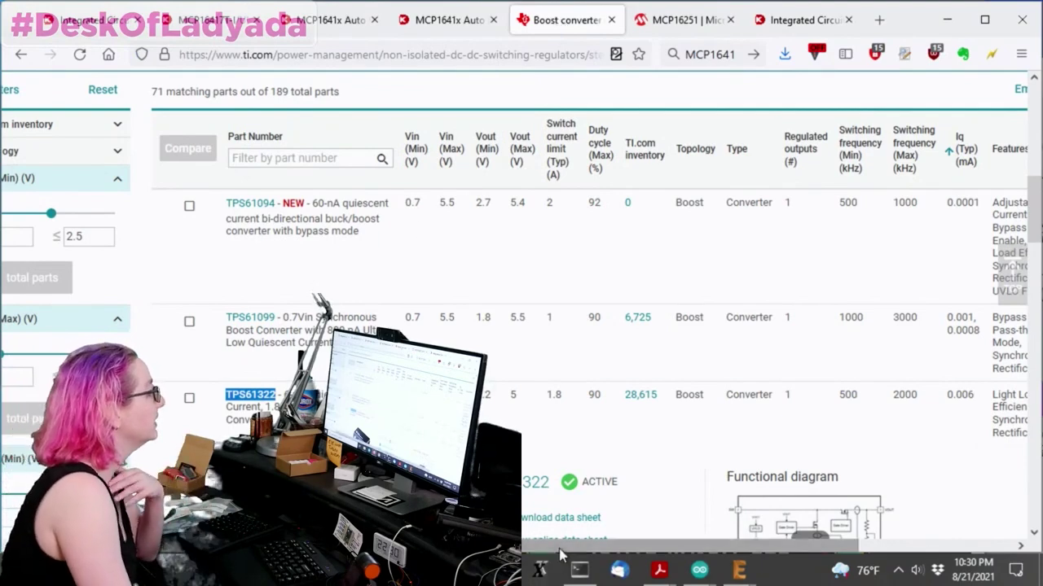
- Browse TI's boost table and highlight the TPS61256C light load efficiency feature
{"action": "scroll", "coordinate": [522, 317], "scroll_direction": "left", "scroll_amount": 2}
{"action": "scroll", "coordinate": [706, 302], "scroll_direction": "down", "scroll_amount": 2}
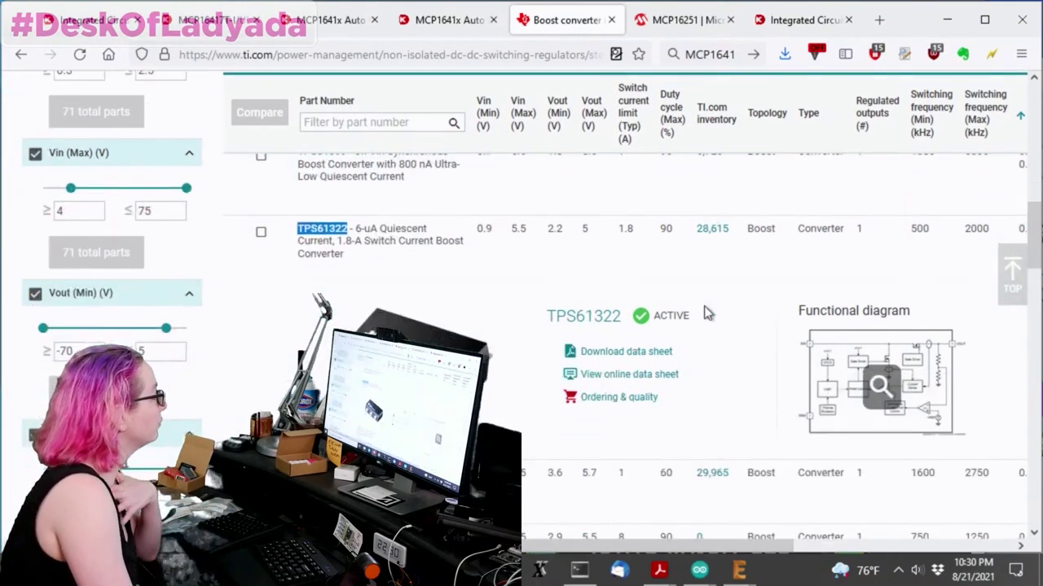
{"action": "scroll", "coordinate": [705, 315], "scroll_direction": "down", "scroll_amount": 2}
{"action": "scroll", "coordinate": [706, 318], "scroll_direction": "down", "scroll_amount": 2}
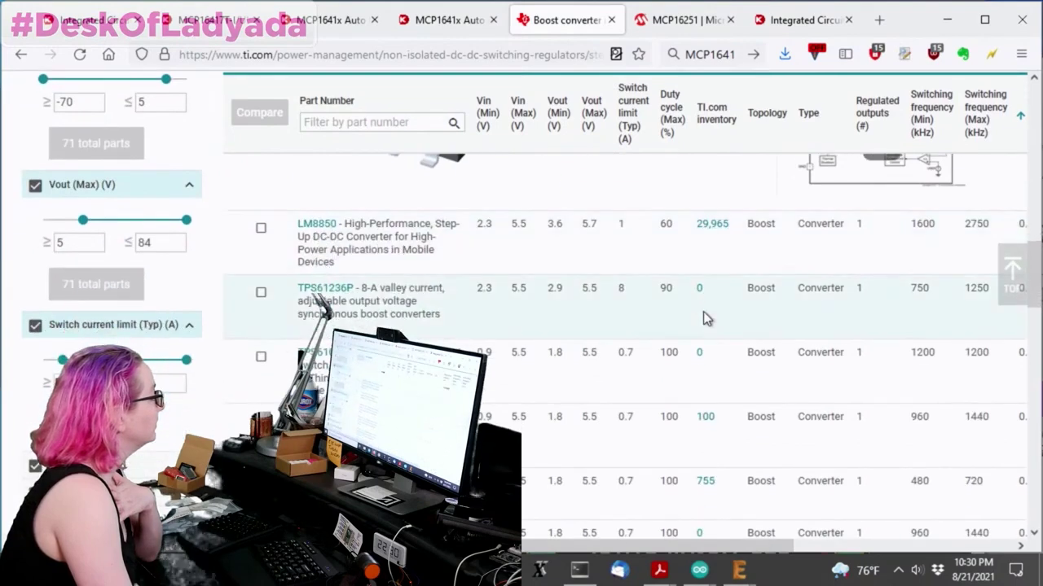
{"action": "scroll", "coordinate": [705, 319], "scroll_direction": "down", "scroll_amount": 3}
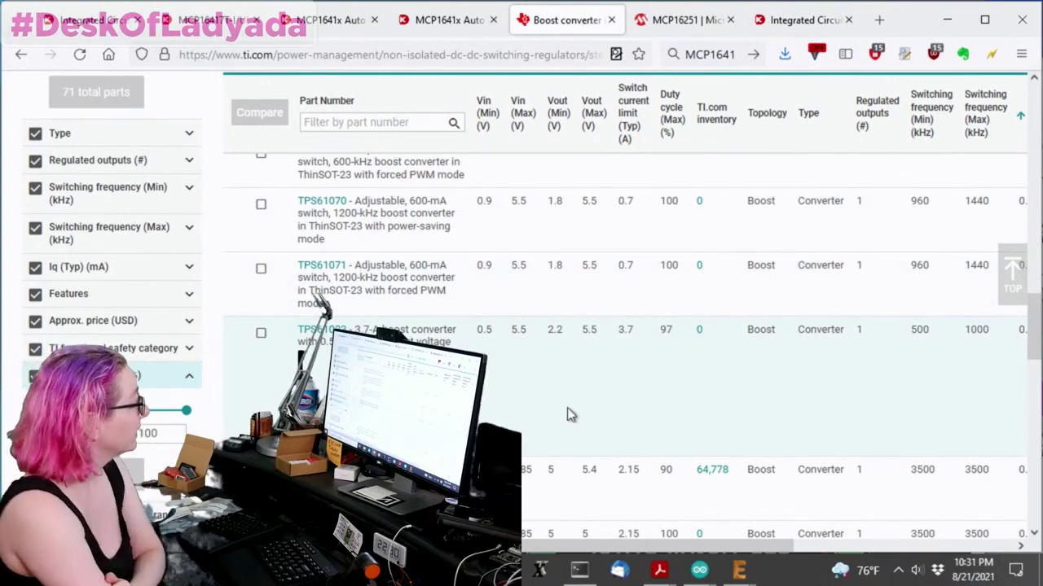
{"action": "left_click_drag", "start_coordinate": [680, 541], "coordinate": [796, 542]}
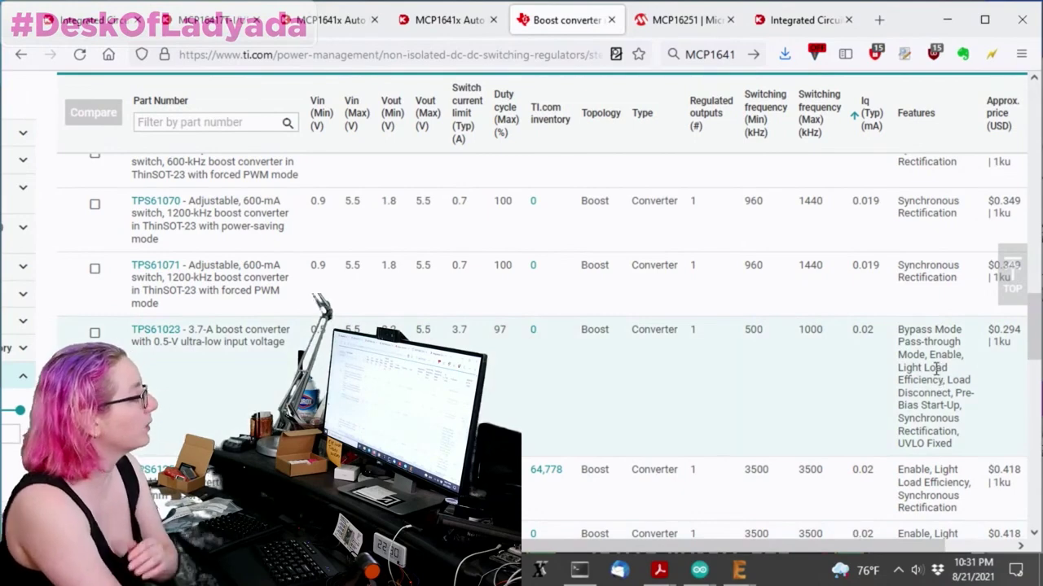
{"action": "scroll", "coordinate": [939, 466], "scroll_direction": "down", "scroll_amount": 3}
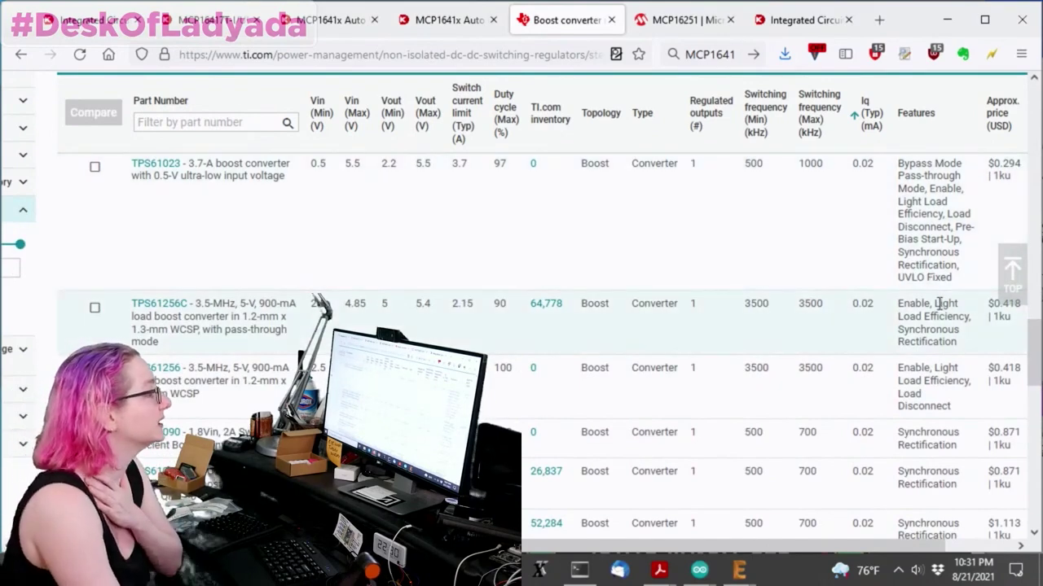
{"action": "left_click_drag", "start_coordinate": [938, 303], "coordinate": [961, 320]}
- Apply the Light Load Efficiency feature filter, leaving 29 of 189 parts
{"action": "scroll", "coordinate": [252, 349], "scroll_direction": "left", "scroll_amount": 3}
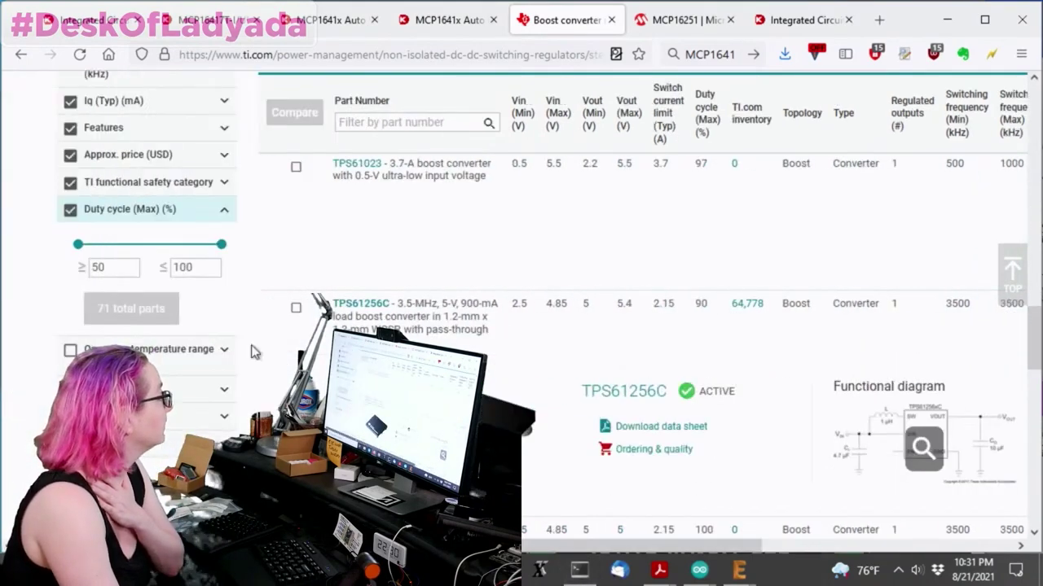
{"action": "scroll", "coordinate": [218, 293], "scroll_direction": "up", "scroll_amount": 3}
{"action": "scroll", "coordinate": [224, 323], "scroll_direction": "up", "scroll_amount": 1}
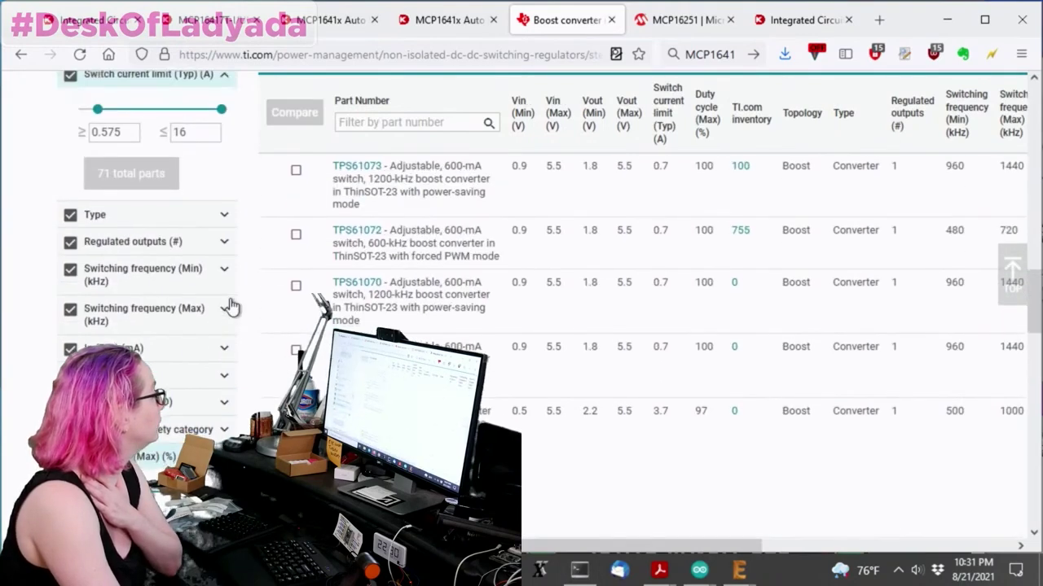
{"action": "scroll", "coordinate": [232, 302], "scroll_direction": "down", "scroll_amount": 3}
{"action": "scroll", "coordinate": [220, 424], "scroll_direction": "up", "scroll_amount": 4}
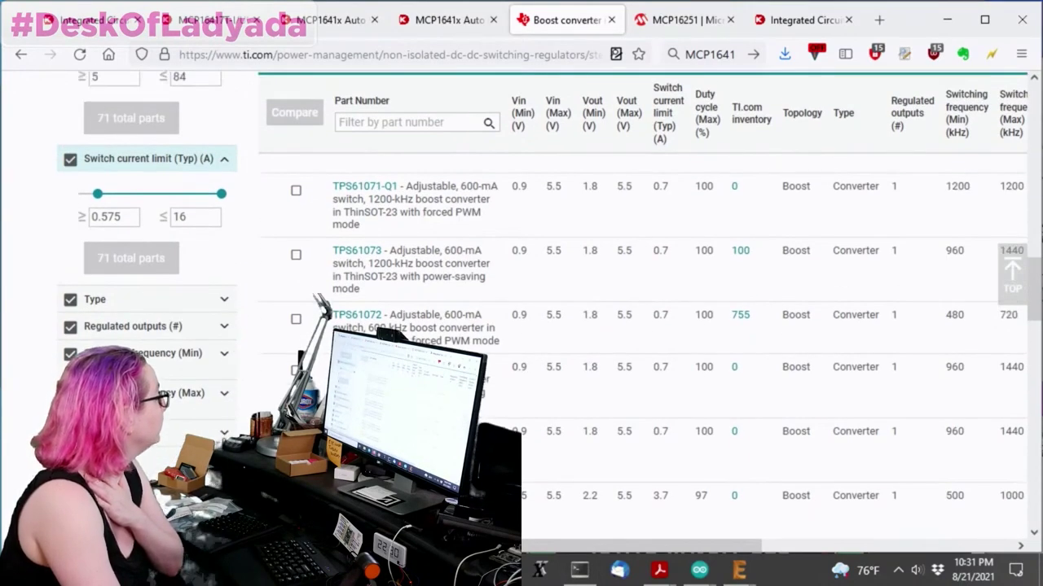
{"action": "scroll", "coordinate": [230, 277], "scroll_direction": "down", "scroll_amount": 3}
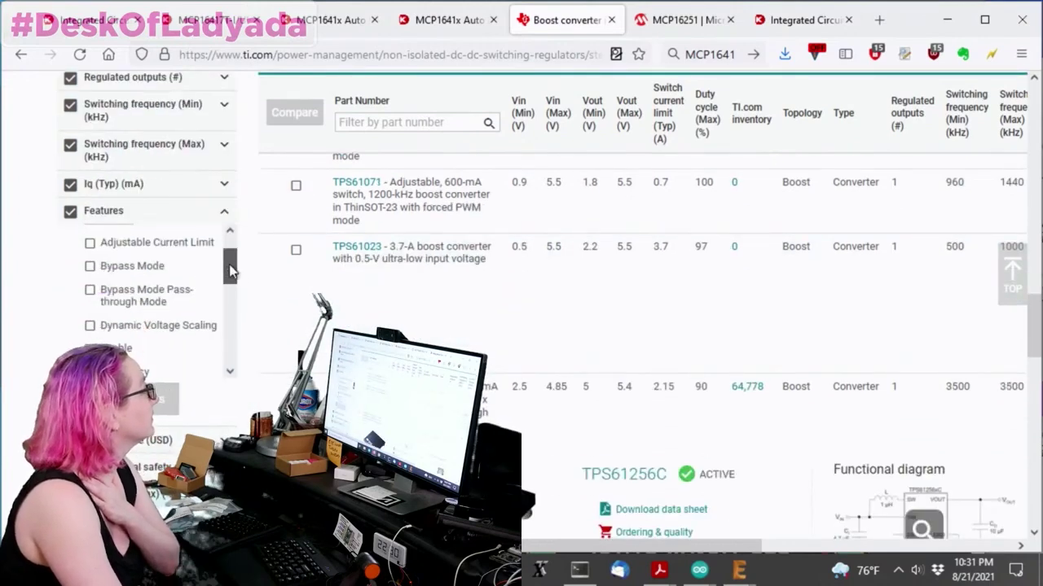
{"action": "scroll", "coordinate": [231, 274], "scroll_direction": "down", "scroll_amount": 1}
{"action": "scroll", "coordinate": [236, 275], "scroll_direction": "up", "scroll_amount": 1}
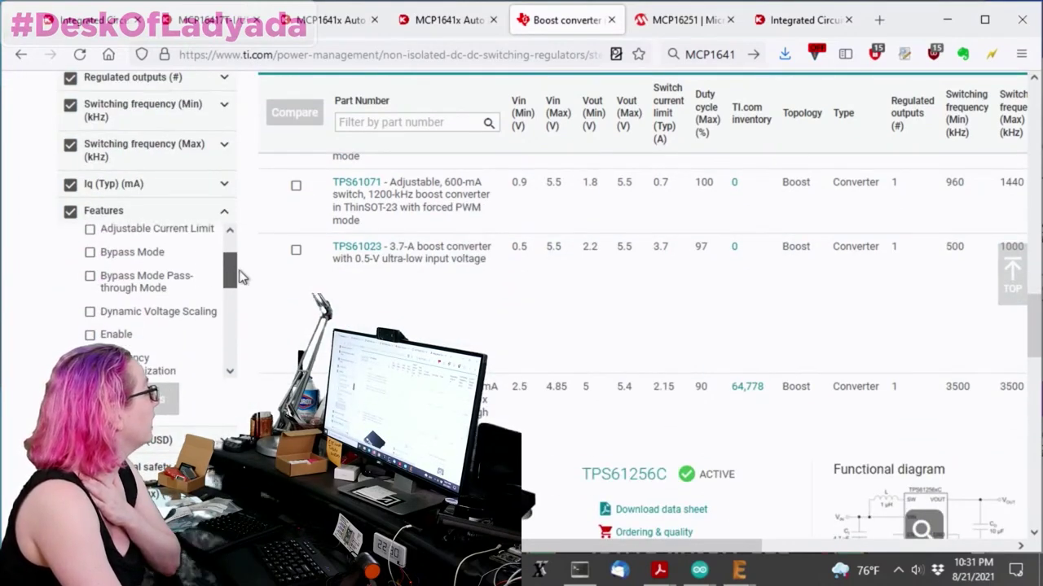
{"action": "scroll", "coordinate": [236, 285], "scroll_direction": "down", "scroll_amount": 3}
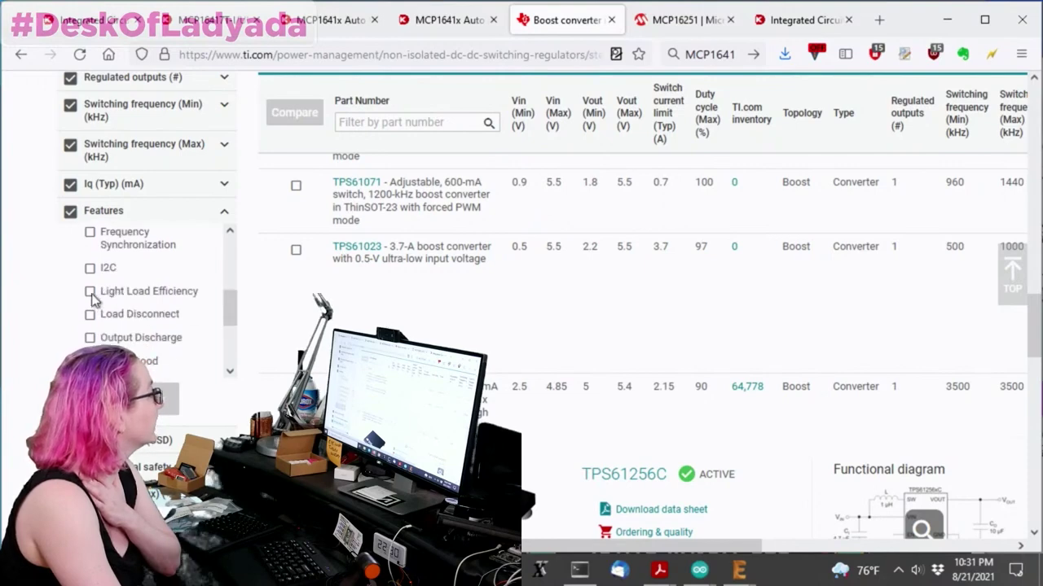
{"action": "left_click", "coordinate": [90, 292]}
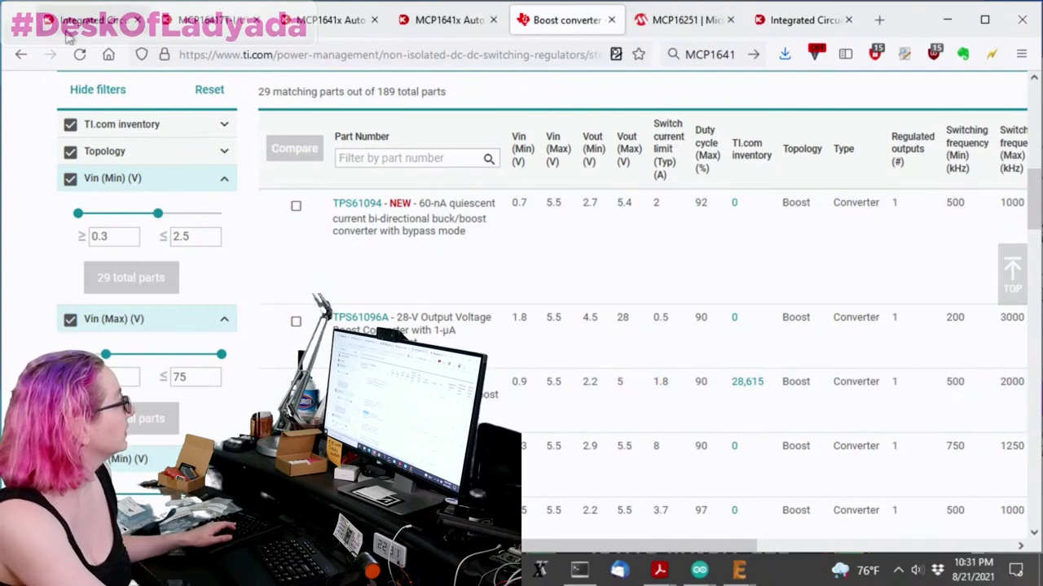
- Recheck TPS61322 in Digi-Key's DC-DC switching regulators, finding TPS61322DBZT with 421 in stock
{"action": "left_click", "coordinate": [90, 21]}
{"action": "type", "text": "TPS61322"}
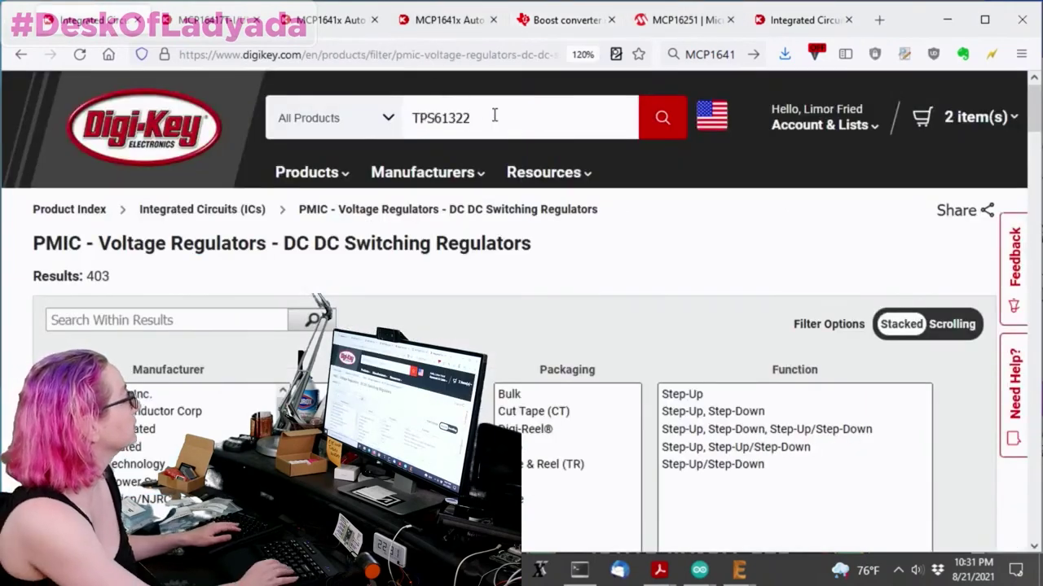
{"action": "key", "text": "Return"}
{"action": "scroll", "coordinate": [760, 242], "scroll_direction": "down", "scroll_amount": 1}
{"action": "scroll", "coordinate": [763, 248], "scroll_direction": "down", "scroll_amount": 3}
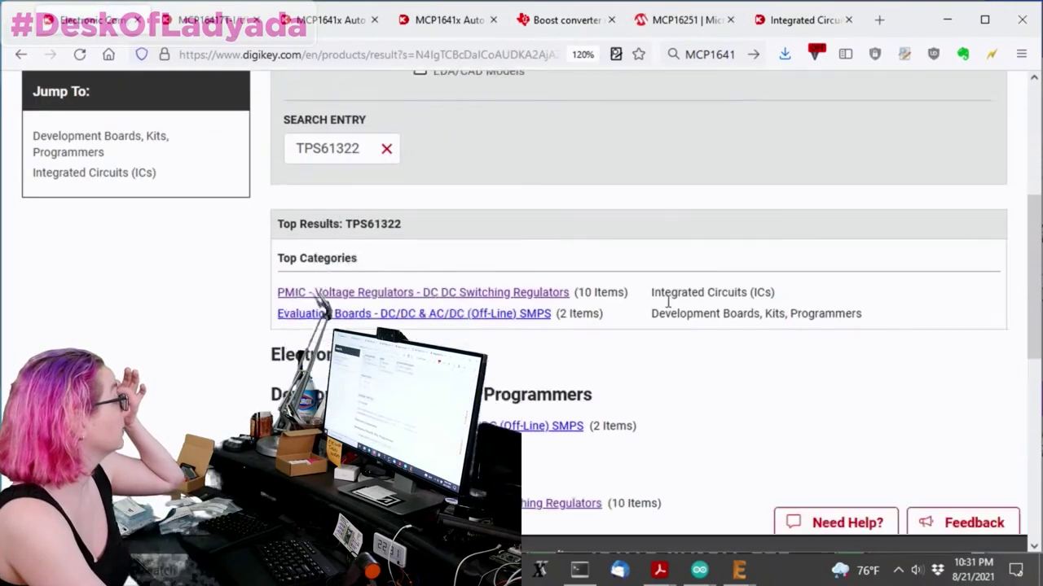
{"action": "left_click", "coordinate": [559, 275]}
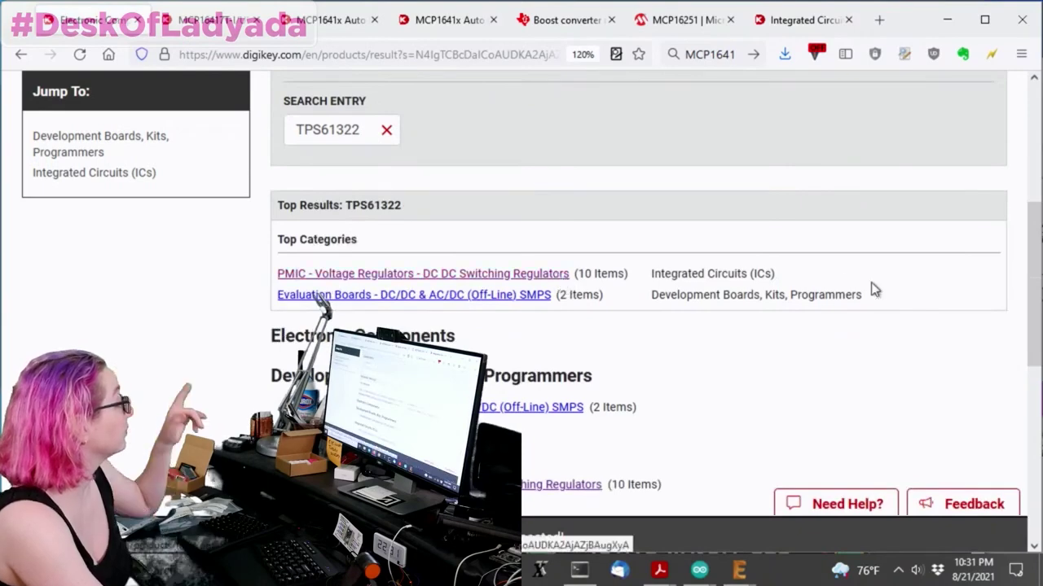
{"action": "scroll", "coordinate": [708, 247], "scroll_direction": "down", "scroll_amount": 6}
{"action": "scroll", "coordinate": [792, 248], "scroll_direction": "down", "scroll_amount": 4}
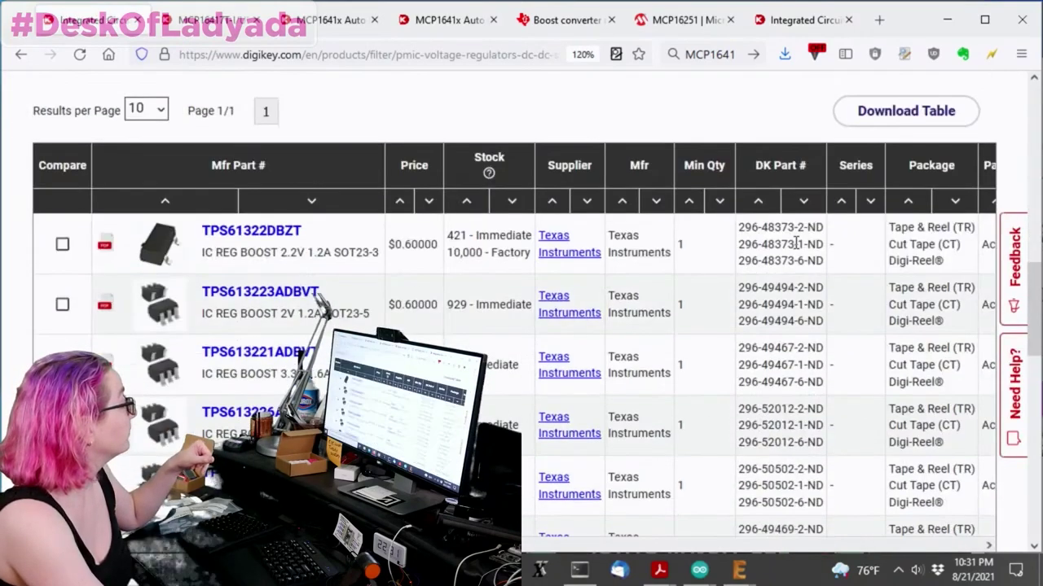
{"action": "scroll", "coordinate": [637, 270], "scroll_direction": "down", "scroll_amount": 2}
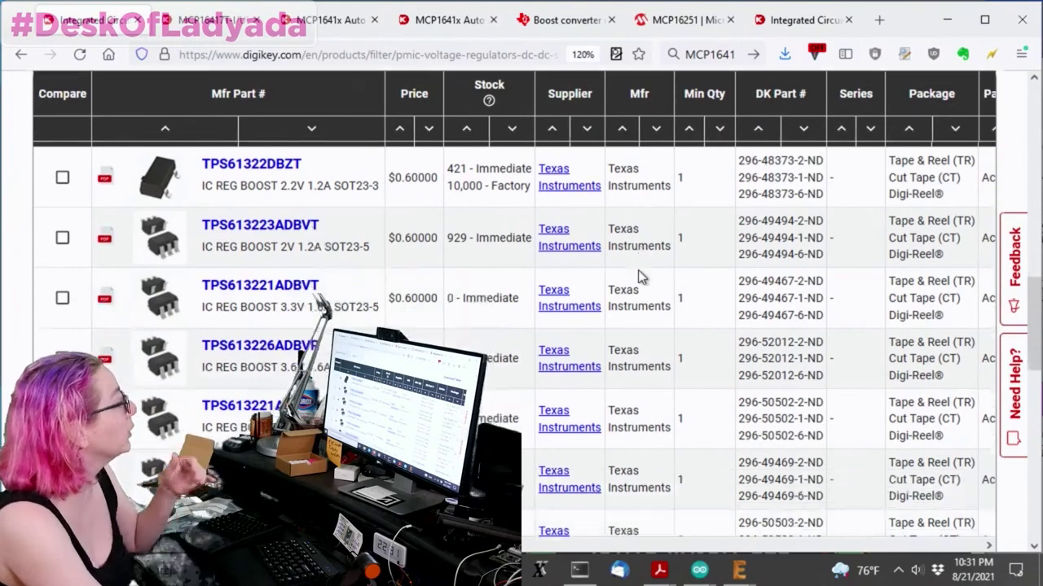
{"action": "left_click", "coordinate": [567, 20]}
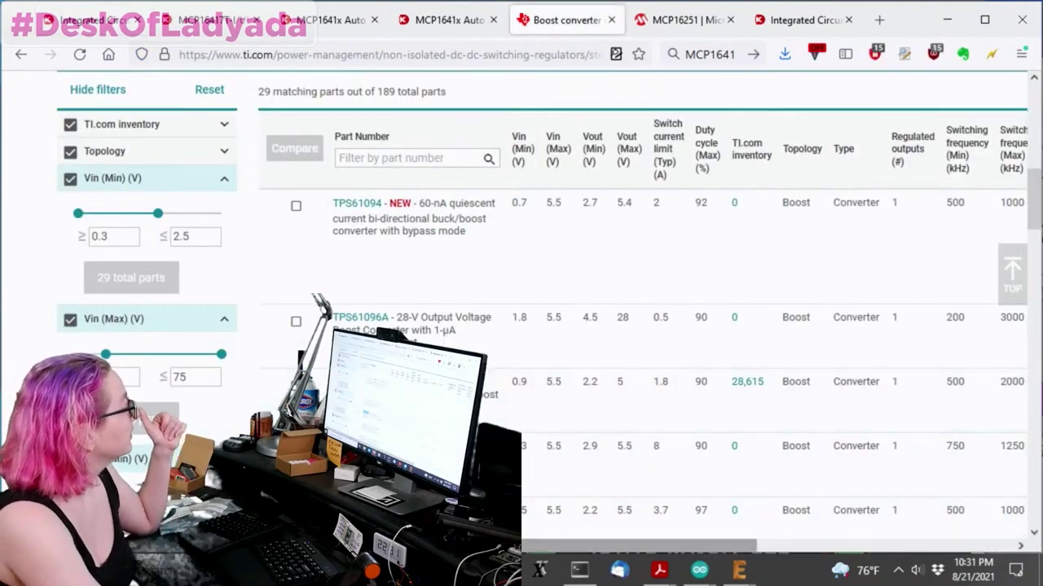
- Highlight the TPS61322's 500–2000 kHz frequency and 0.006 mA Iq, then return to Digi-Key's listing
{"action": "scroll", "coordinate": [721, 525], "scroll_direction": "right", "scroll_amount": 5}
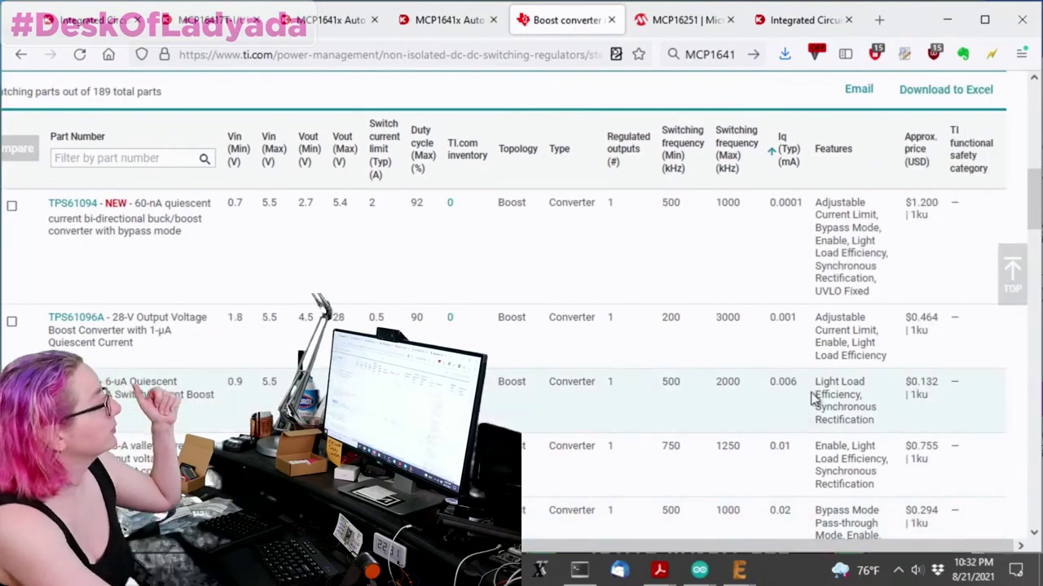
{"action": "left_click_drag", "start_coordinate": [805, 383], "coordinate": [668, 383]}
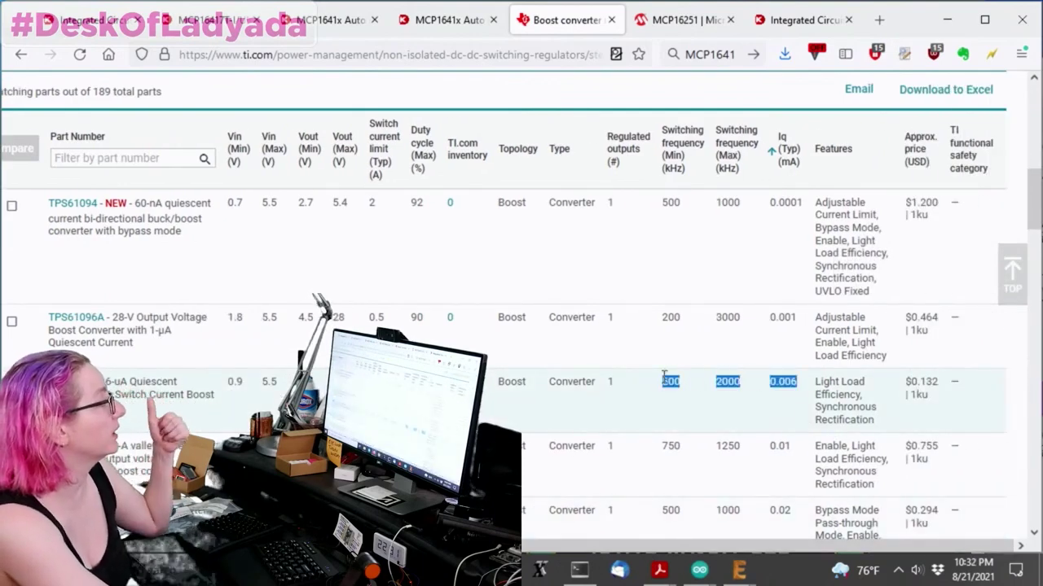
{"action": "mouse_move", "coordinate": [664, 383]}
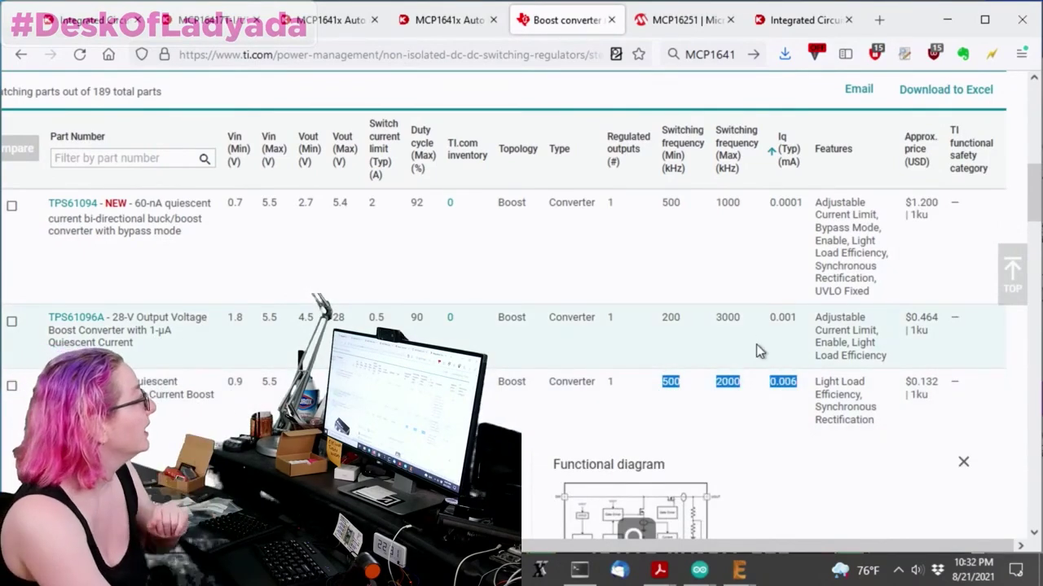
{"action": "mouse_move", "coordinate": [754, 345]}
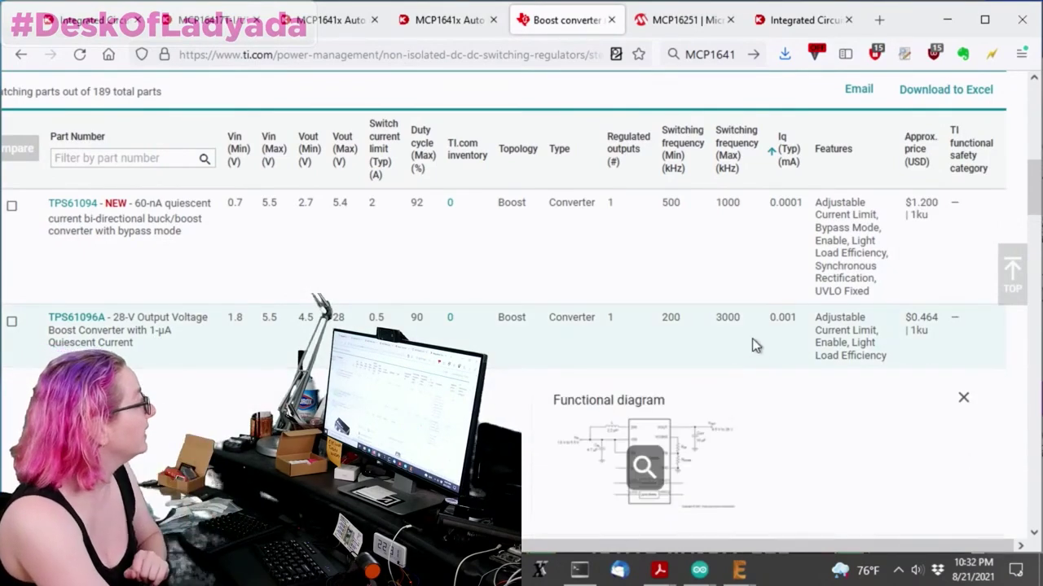
{"action": "left_click", "coordinate": [81, 20]}
{"action": "scroll", "coordinate": [684, 354], "scroll_direction": "down", "scroll_amount": 3}
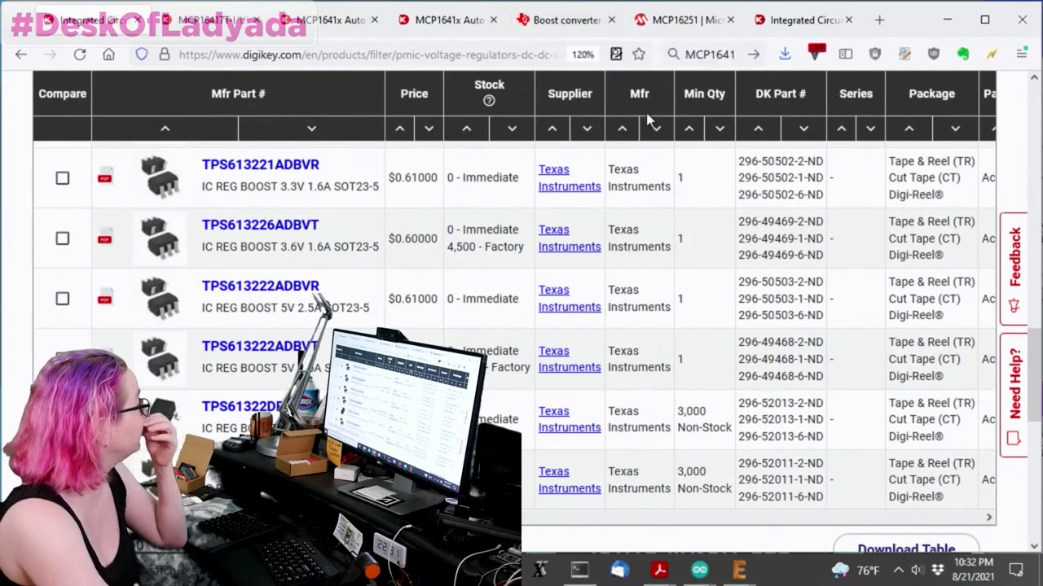
- Go back three pages to Digi-Key's DC-DC Switching Regulators category with 403 results
{"action": "scroll", "coordinate": [690, 359], "scroll_direction": "up", "scroll_amount": 5}
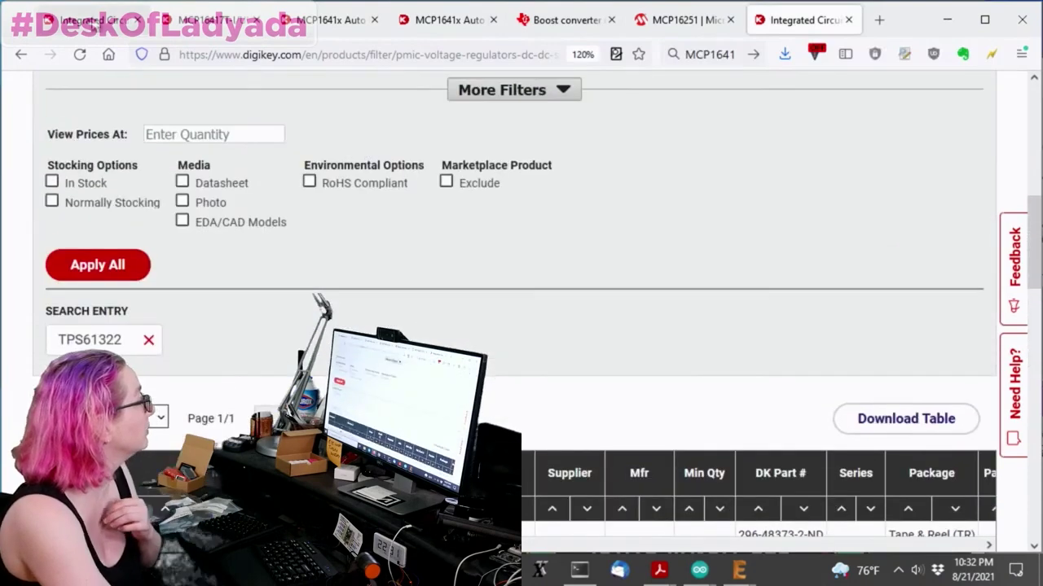
{"action": "left_click", "coordinate": [20, 55]}
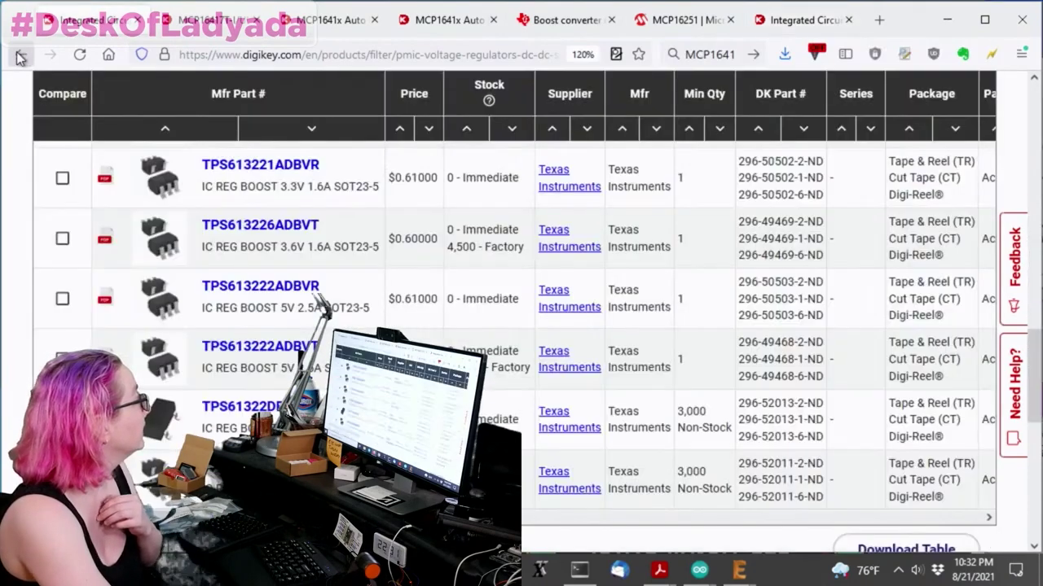
{"action": "left_click", "coordinate": [20, 54]}
{"action": "left_click", "coordinate": [20, 54]}
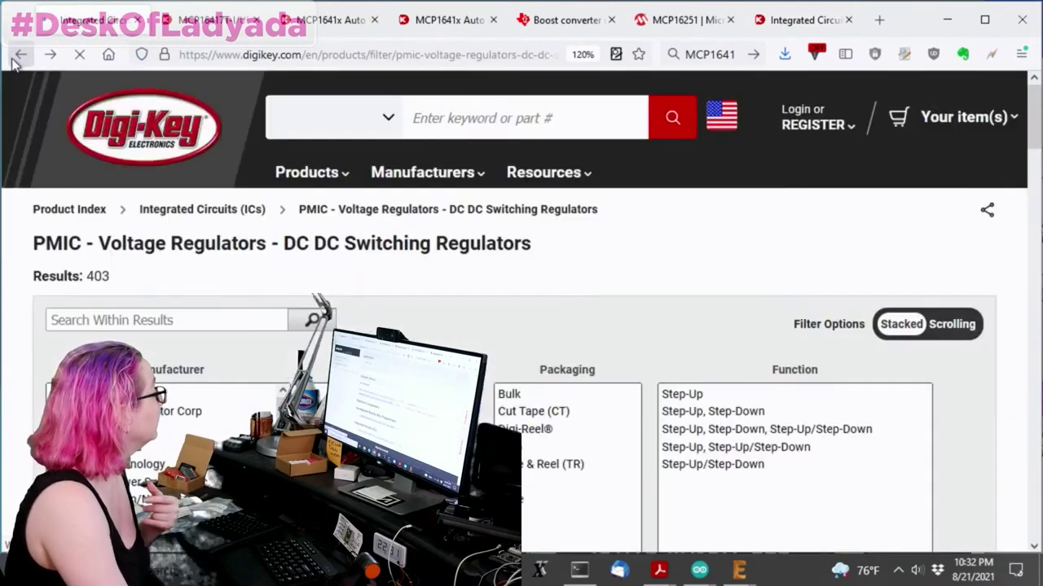
- Scroll the price-sorted regulators to the MCP1641x rows and select the MCP16417T-I/UN description
{"action": "scroll", "coordinate": [728, 272], "scroll_direction": "down", "scroll_amount": 7}
{"action": "scroll", "coordinate": [729, 267], "scroll_direction": "down", "scroll_amount": 3}
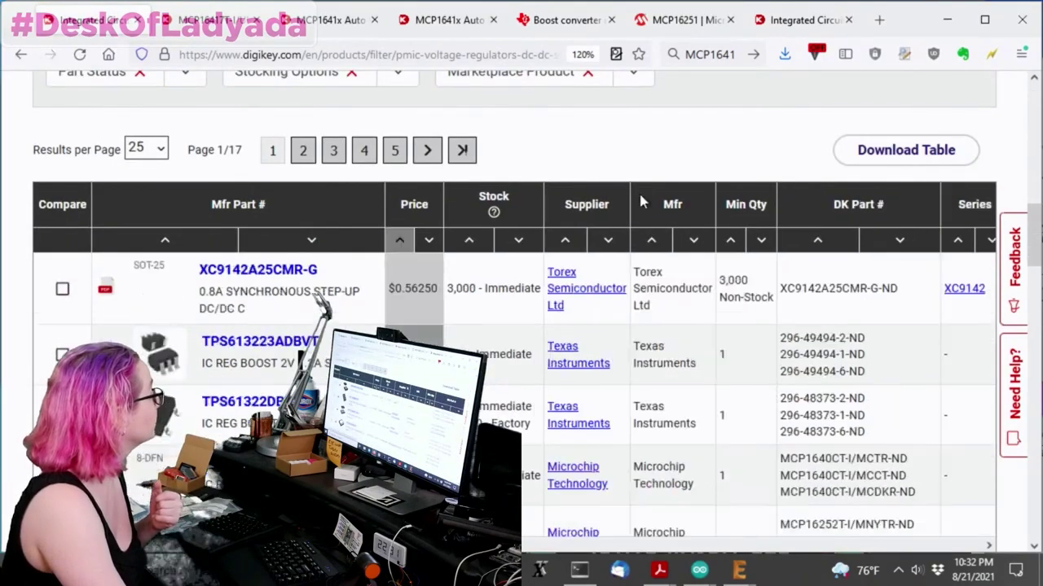
{"action": "scroll", "coordinate": [639, 192], "scroll_direction": "down", "scroll_amount": 5}
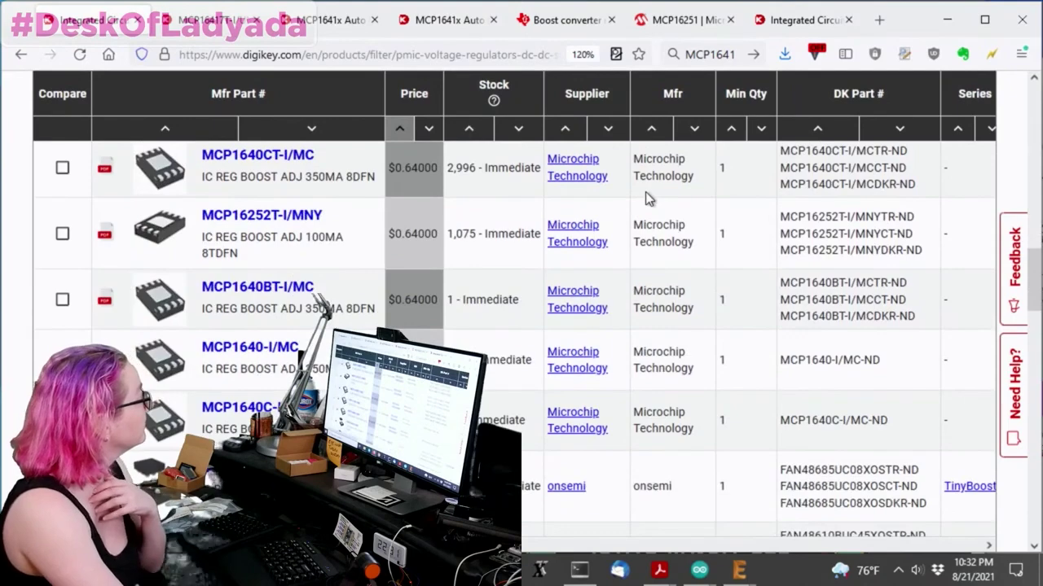
{"action": "scroll", "coordinate": [651, 215], "scroll_direction": "down", "scroll_amount": 3}
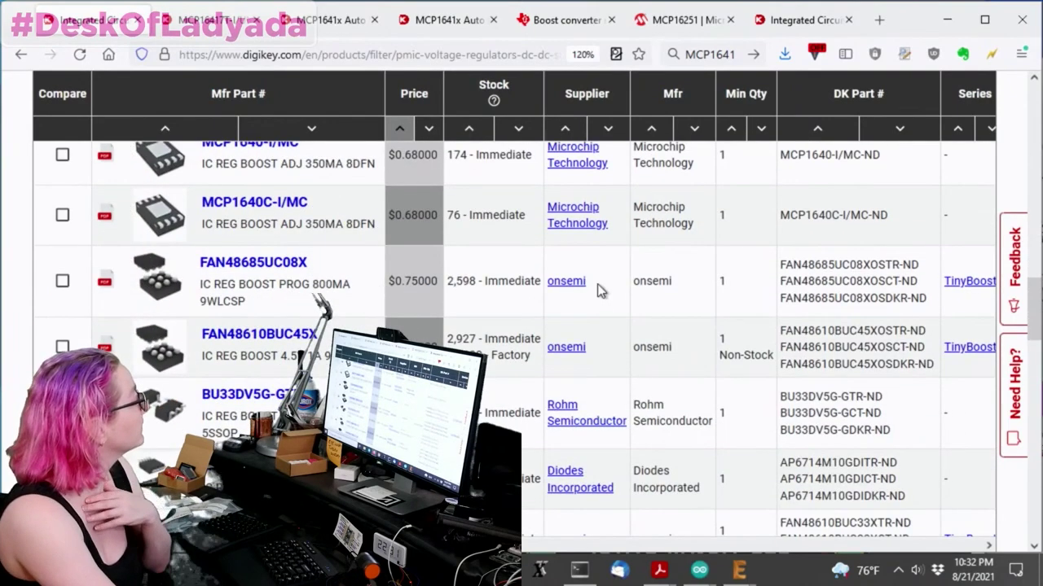
{"action": "scroll", "coordinate": [600, 287], "scroll_direction": "down", "scroll_amount": 2}
{"action": "scroll", "coordinate": [601, 287], "scroll_direction": "down", "scroll_amount": 3}
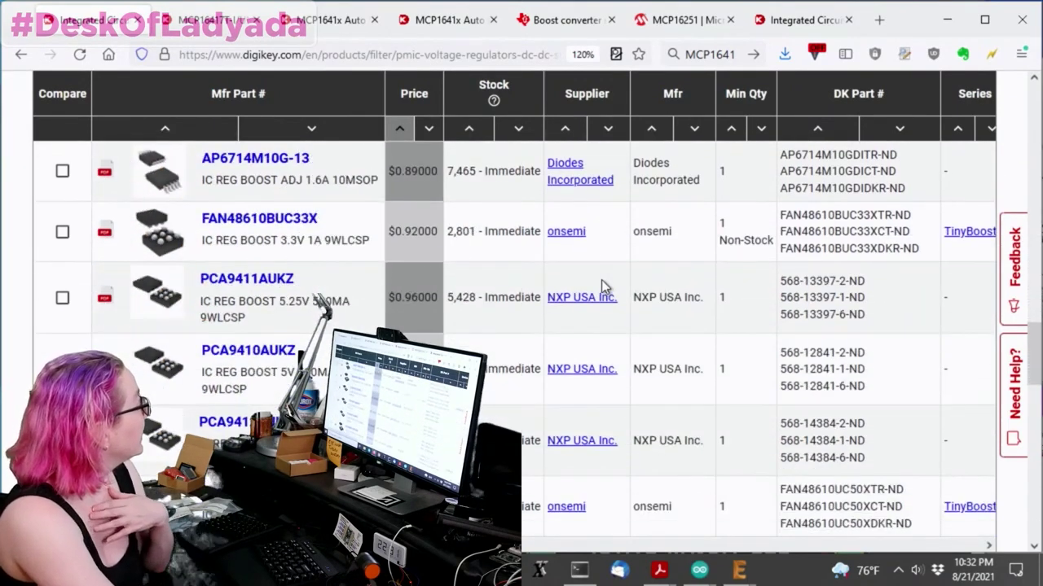
{"action": "scroll", "coordinate": [602, 286], "scroll_direction": "down", "scroll_amount": 3}
{"action": "scroll", "coordinate": [604, 286], "scroll_direction": "down", "scroll_amount": 1}
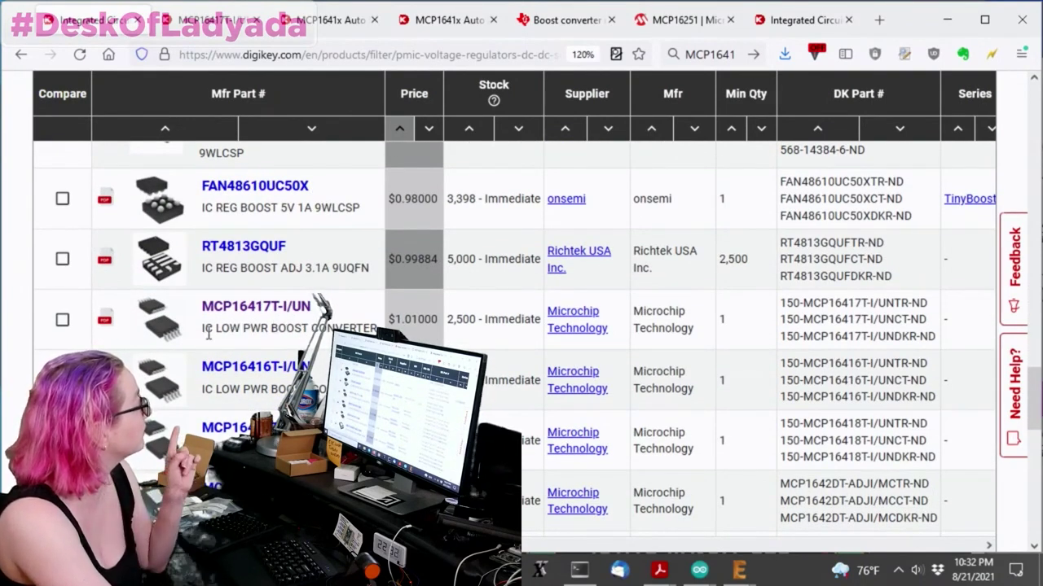
{"action": "left_click_drag", "start_coordinate": [209, 333], "coordinate": [301, 328]}
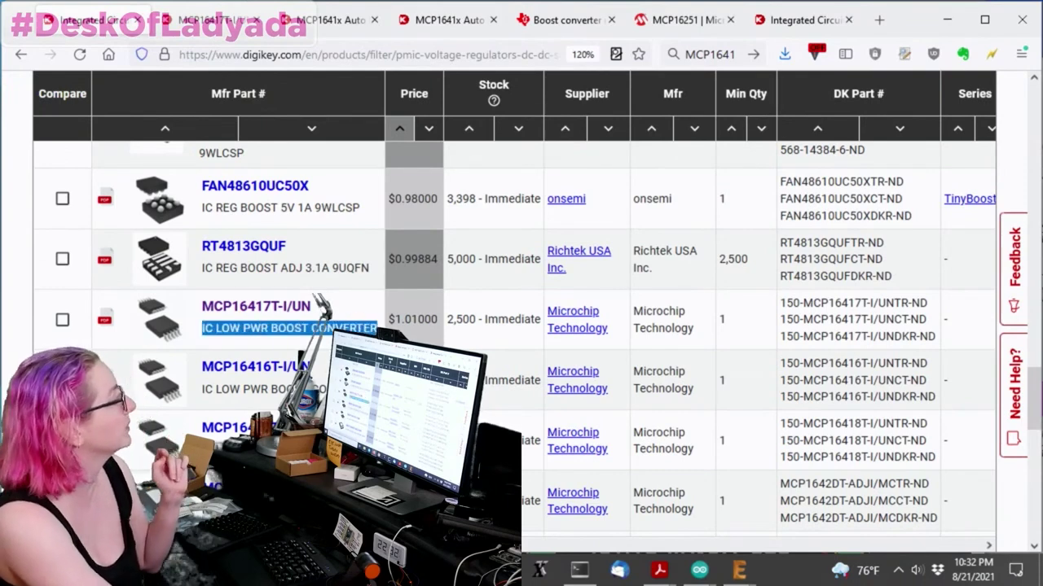
- Open the MCP16417T-I/UN product page and launch its MCP1641x product-highlight link in a new tab
{"action": "left_click", "coordinate": [294, 306]}
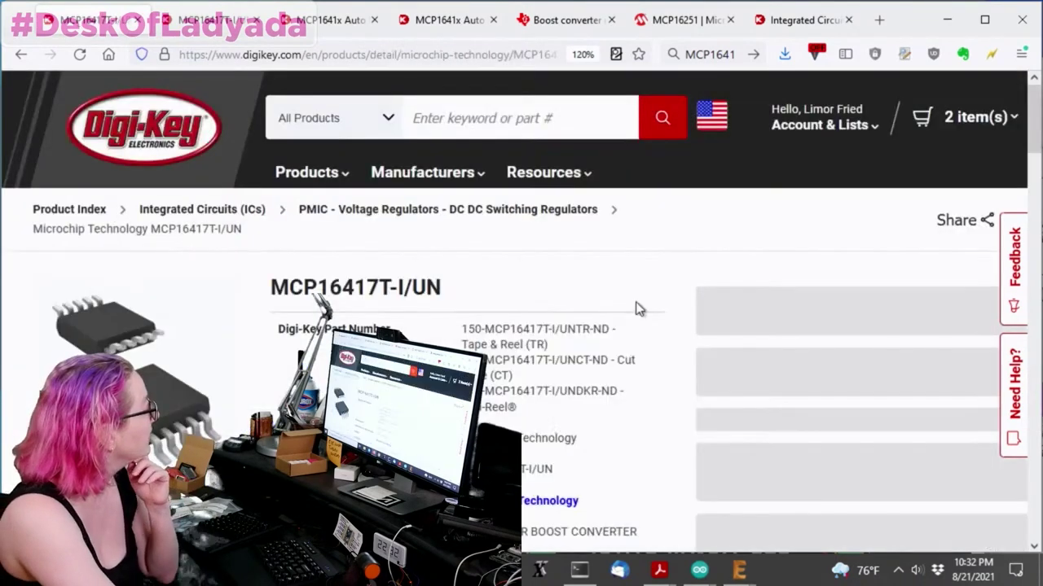
{"action": "scroll", "coordinate": [619, 256], "scroll_direction": "down", "scroll_amount": 2}
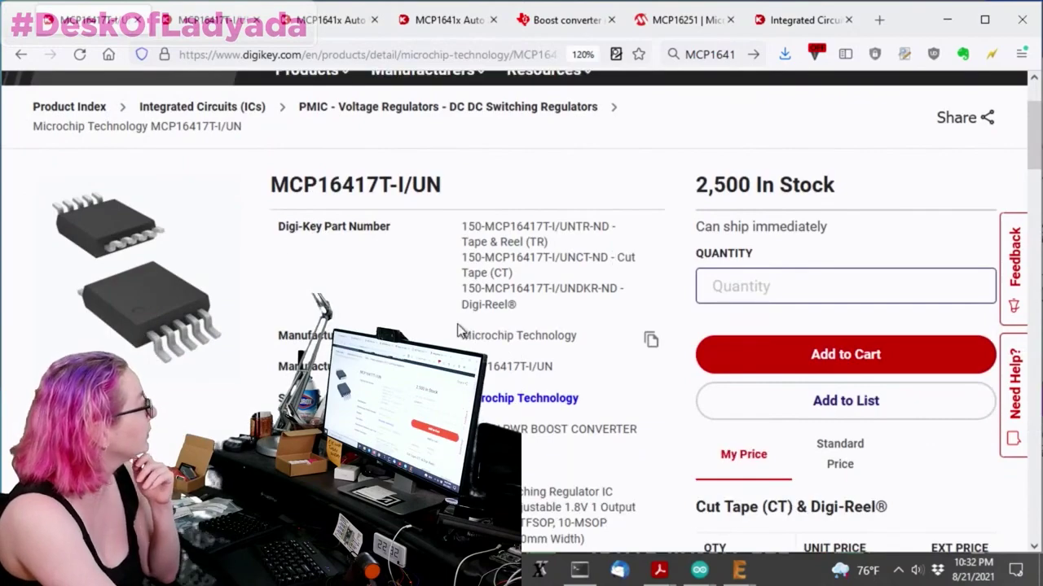
{"action": "scroll", "coordinate": [571, 328], "scroll_direction": "down", "scroll_amount": 5}
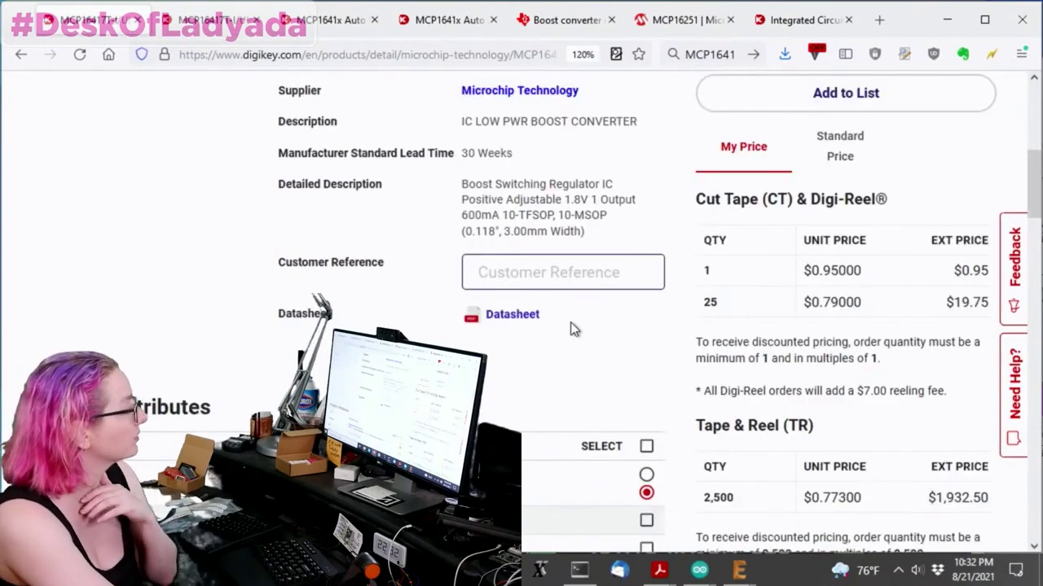
{"action": "scroll", "coordinate": [573, 325], "scroll_direction": "down", "scroll_amount": 10}
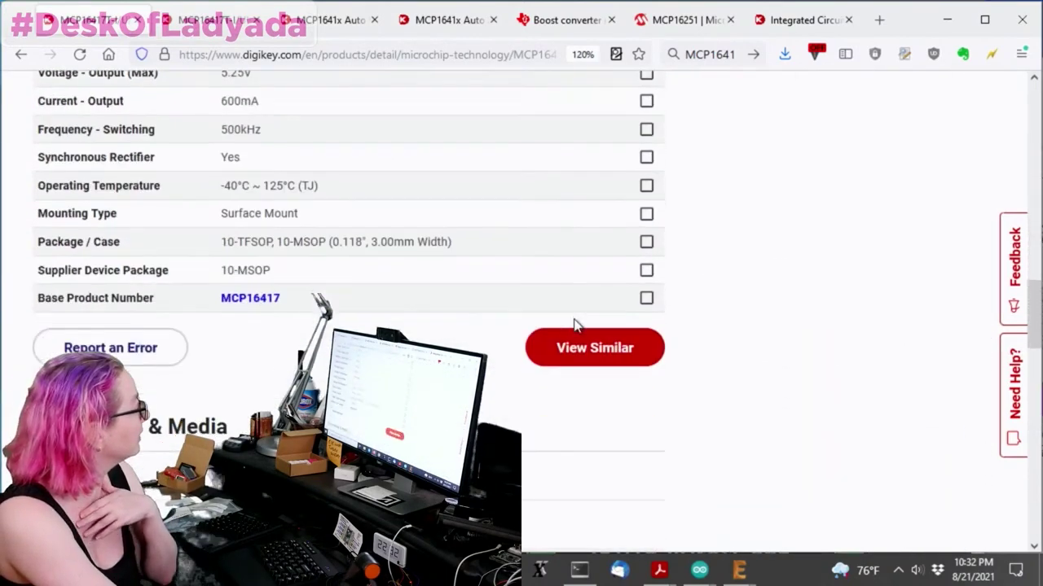
{"action": "scroll", "coordinate": [540, 350], "scroll_direction": "down", "scroll_amount": 2}
{"action": "left_click", "coordinate": [200, 421]}
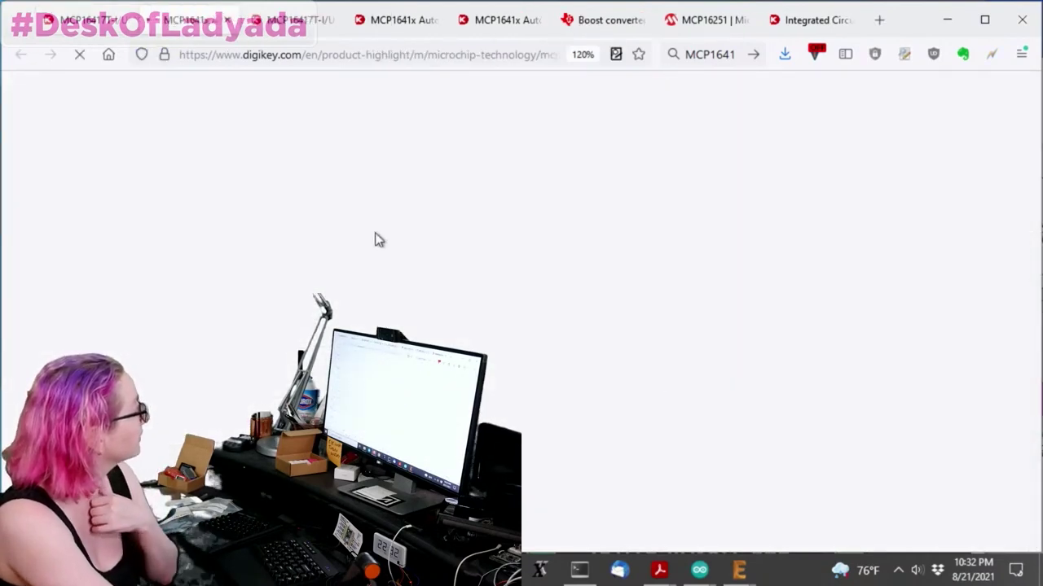
- Scroll the loaded MCP1641x Auto Bypass DC/DC Converters page to its family description
{"action": "scroll", "coordinate": [706, 234], "scroll_direction": "down", "scroll_amount": 2}
{"action": "scroll", "coordinate": [705, 234], "scroll_direction": "down", "scroll_amount": 2}
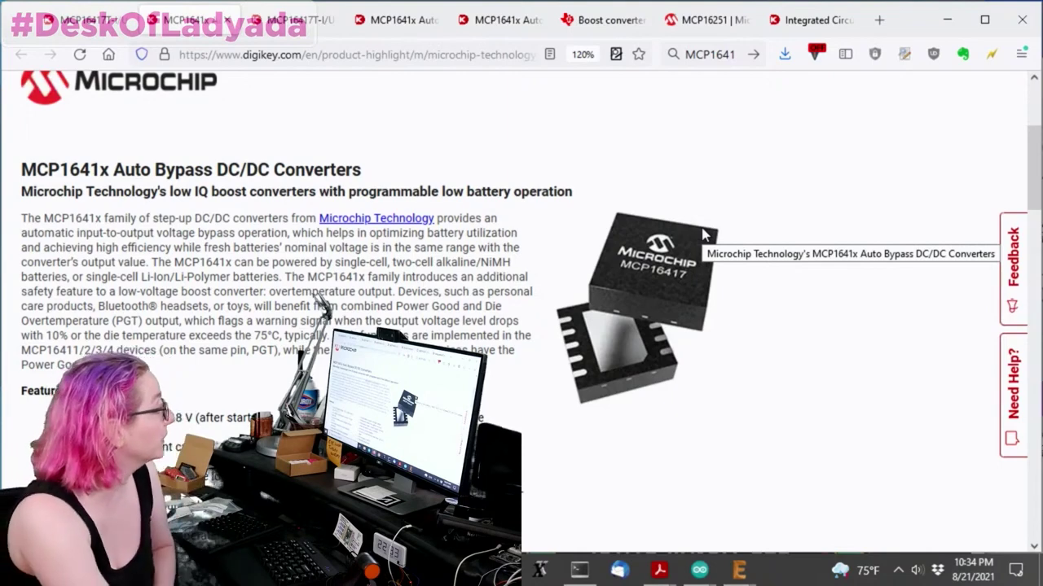
- Highlight the Automatic PFM/PWM operation and 4.5 µA quiescent current features
{"action": "scroll", "coordinate": [884, 240], "scroll_direction": "down", "scroll_amount": 3}
{"action": "scroll", "coordinate": [884, 241], "scroll_direction": "down", "scroll_amount": 3}
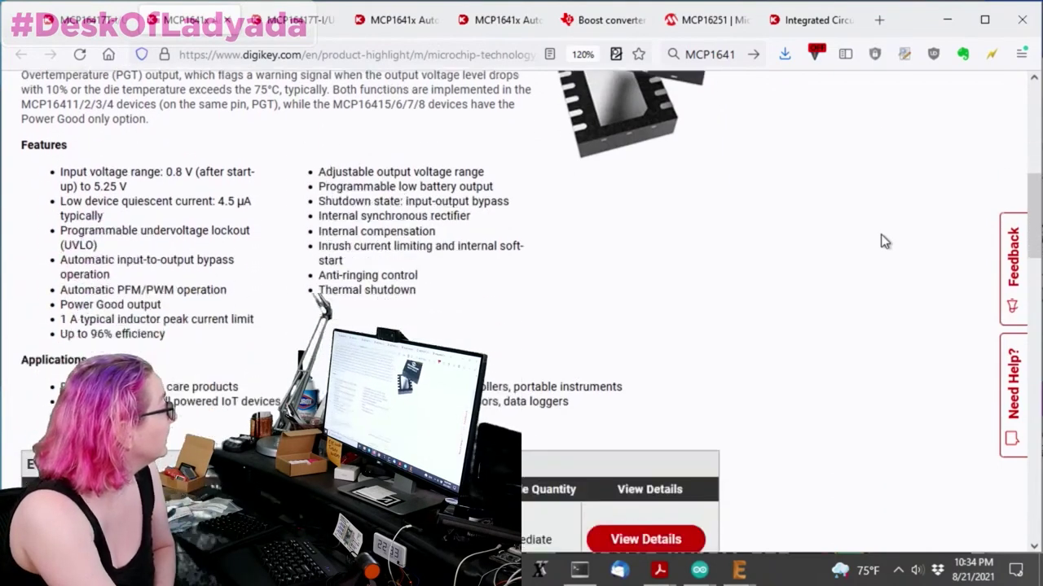
{"action": "scroll", "coordinate": [884, 241], "scroll_direction": "down", "scroll_amount": 1}
{"action": "scroll", "coordinate": [138, 225], "scroll_direction": "down", "scroll_amount": 1}
{"action": "scroll", "coordinate": [138, 222], "scroll_direction": "up", "scroll_amount": 1}
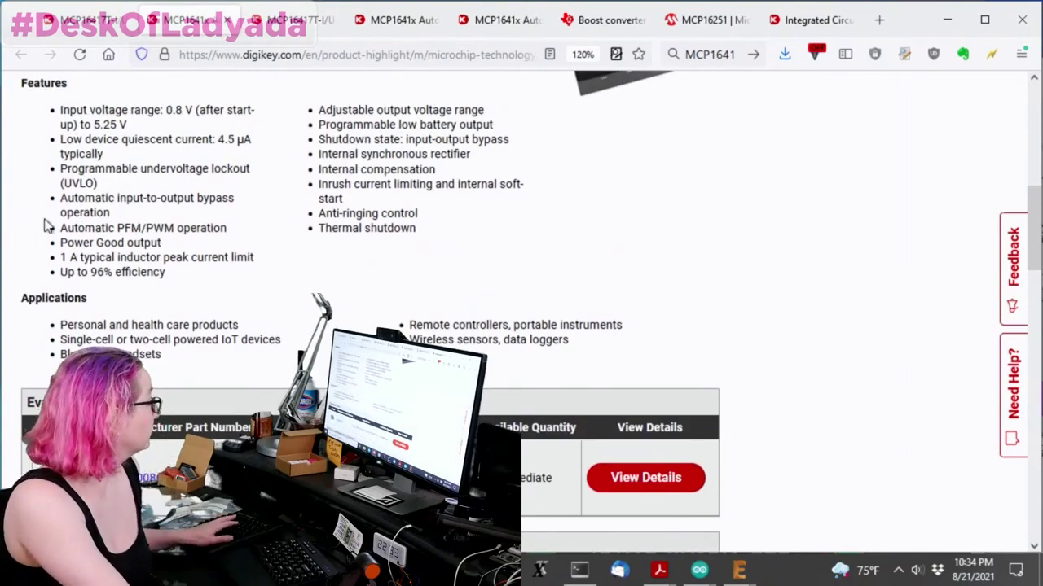
{"action": "scroll", "coordinate": [45, 227], "scroll_direction": "up", "scroll_amount": 2, "text": "ctrl"}
{"action": "scroll", "coordinate": [37, 198], "scroll_direction": "up", "scroll_amount": 2}
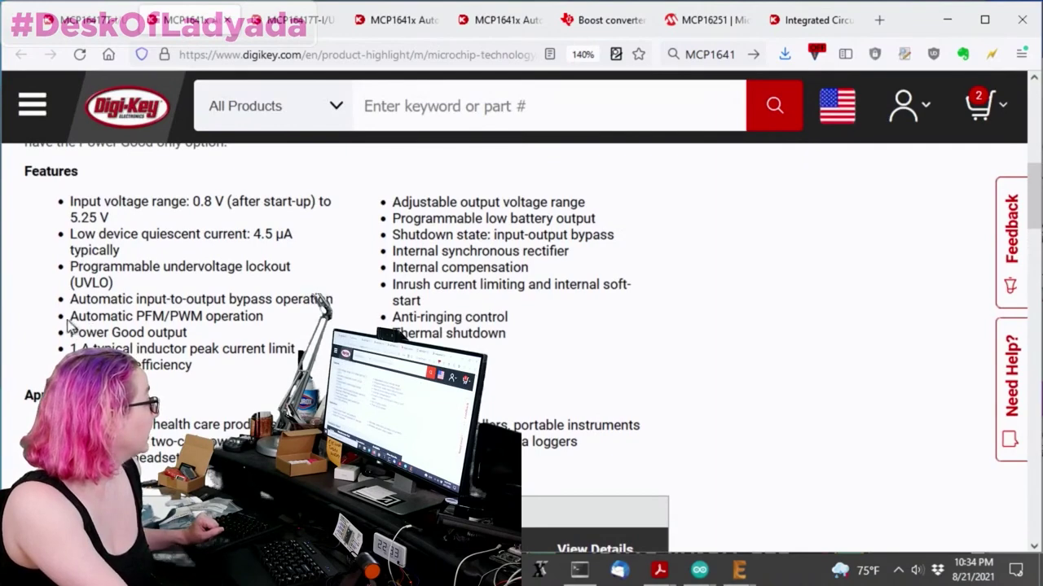
{"action": "left_click_drag", "start_coordinate": [289, 323], "coordinate": [64, 319]}
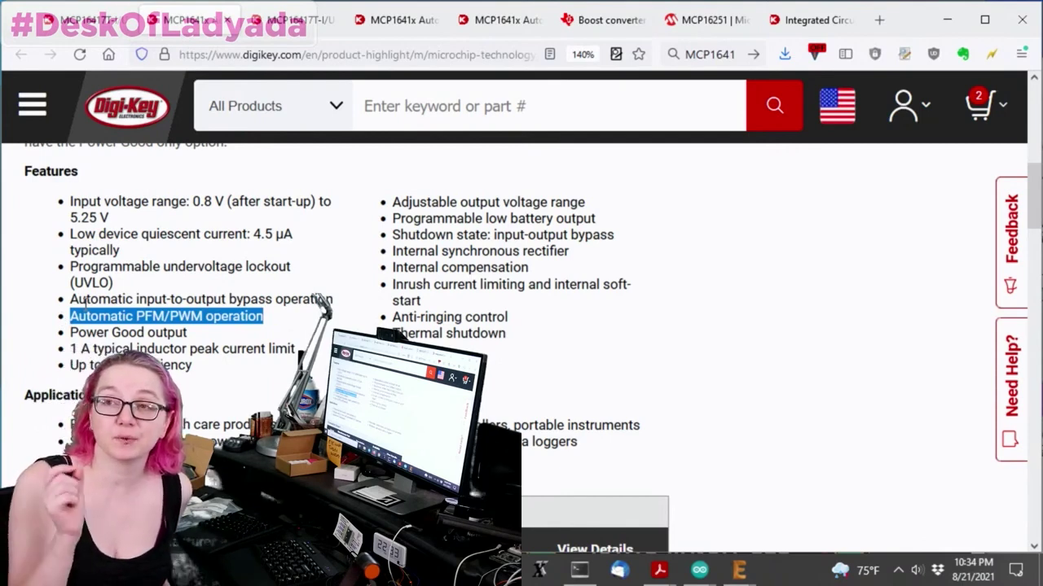
{"action": "left_click_drag", "start_coordinate": [294, 236], "coordinate": [87, 244]}
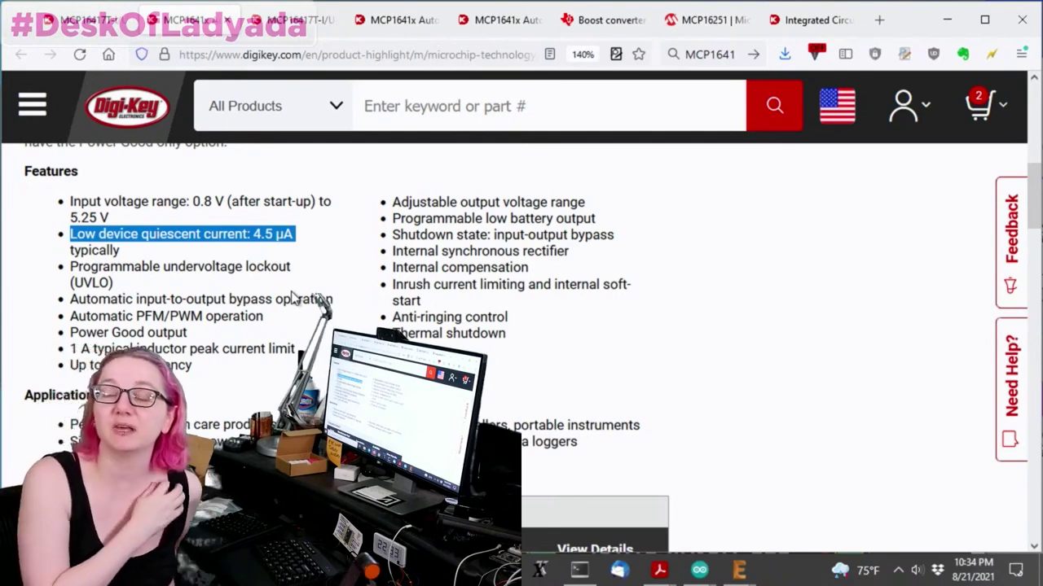
- Clear the highlight and scroll down to the MCP1641x parts table with stock levels
{"action": "left_click", "coordinate": [598, 284]}
{"action": "scroll", "coordinate": [600, 314], "scroll_direction": "up", "scroll_amount": 3}
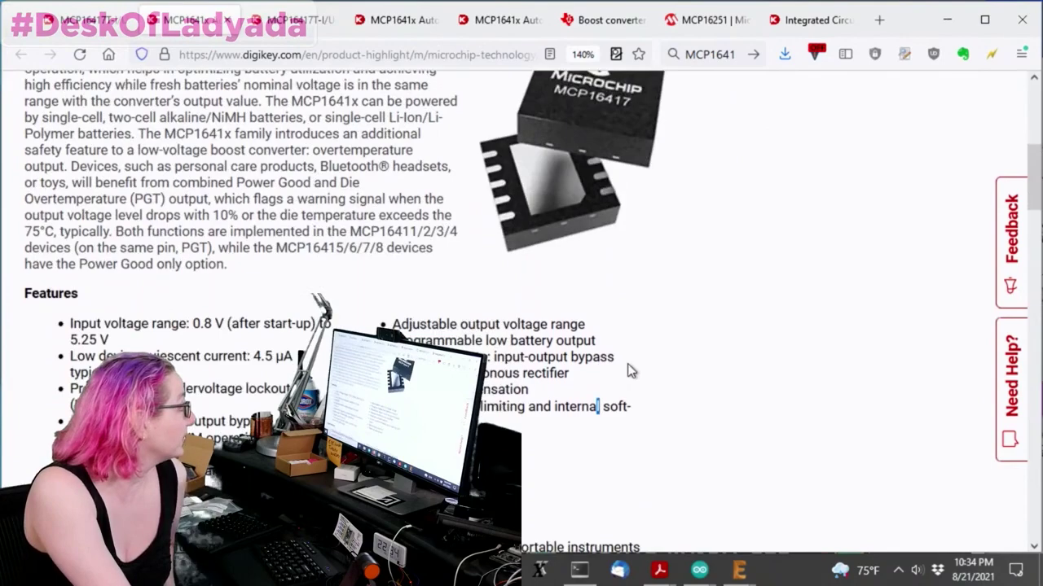
{"action": "scroll", "coordinate": [668, 361], "scroll_direction": "down", "scroll_amount": 5}
{"action": "scroll", "coordinate": [801, 341], "scroll_direction": "down", "scroll_amount": 6}
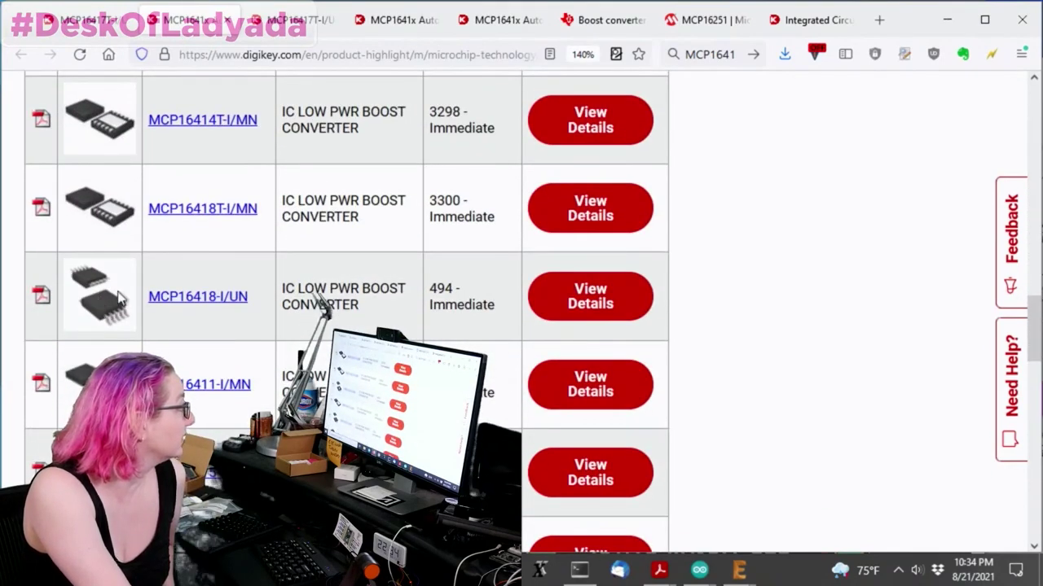
- Open the MCP16418-I/UN product page and look over its stock and pricing details
{"action": "left_click", "coordinate": [160, 299]}
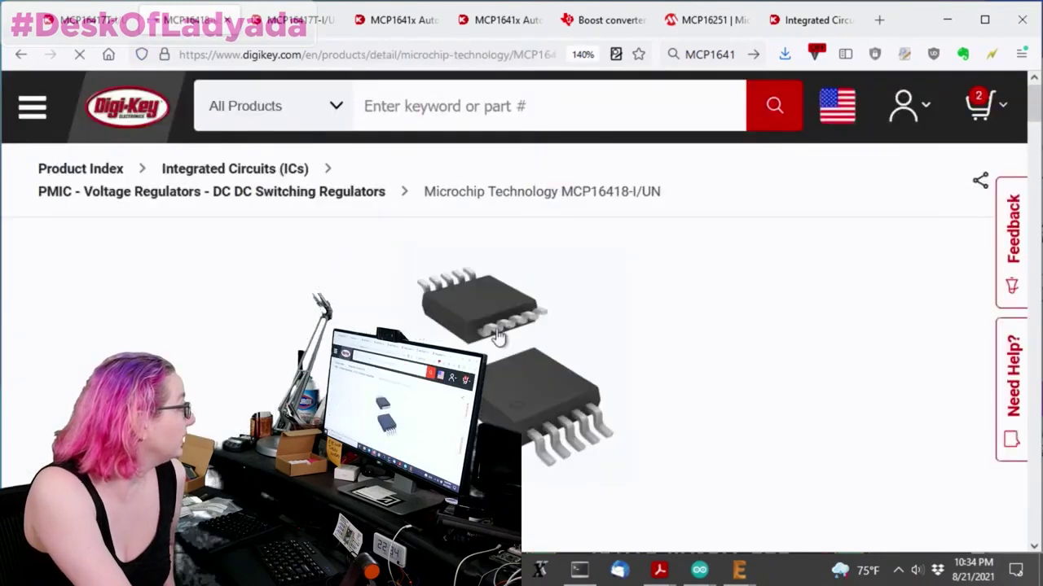
{"action": "scroll", "coordinate": [628, 338], "scroll_direction": "down", "scroll_amount": 2}
{"action": "scroll", "coordinate": [628, 337], "scroll_direction": "down", "scroll_amount": 1}
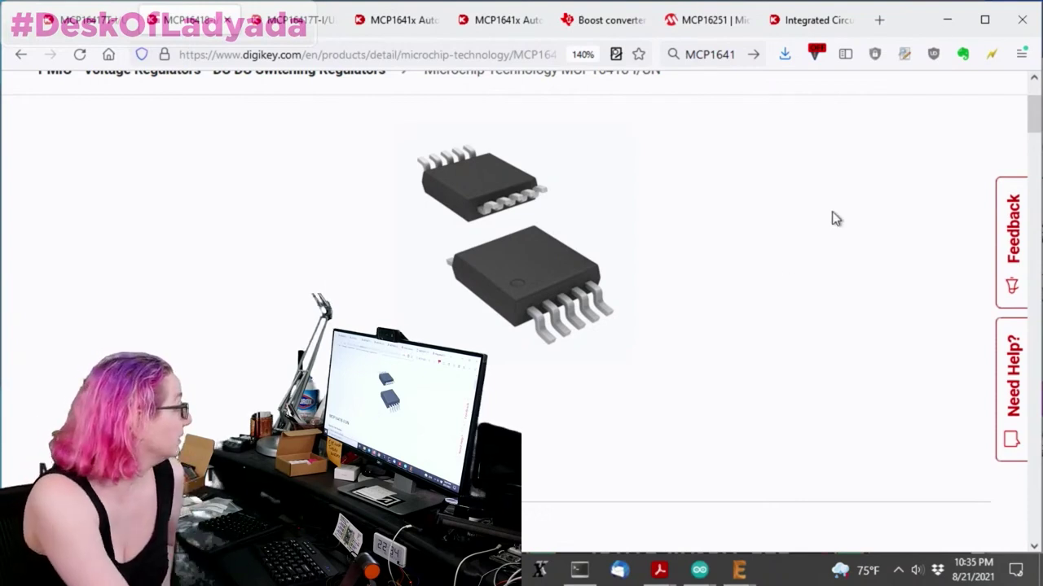
{"action": "scroll", "coordinate": [772, 267], "scroll_direction": "down", "scroll_amount": 5}
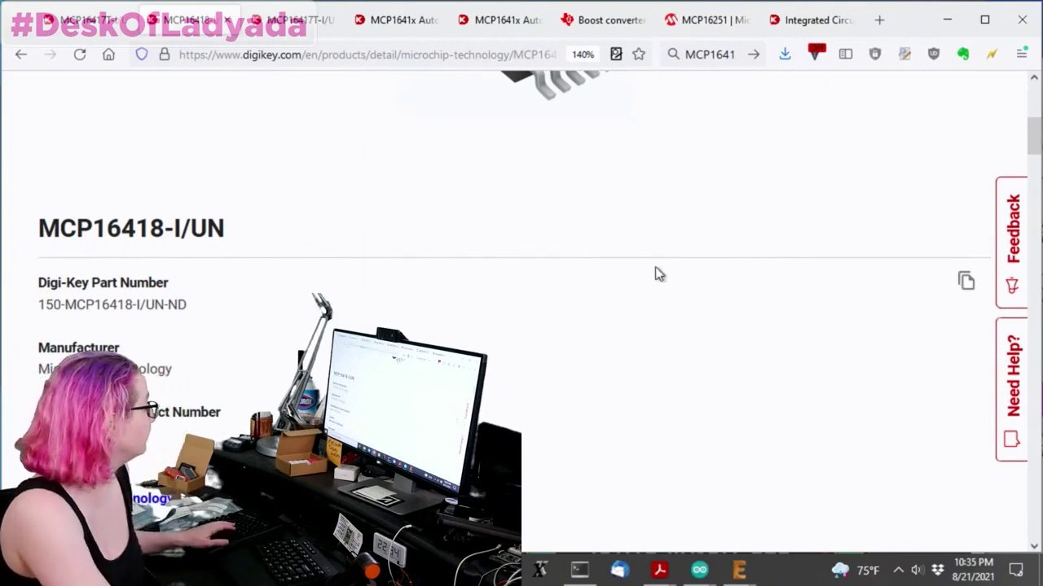
- Reset the page zoom, enlarge it to 110%, and return to the top
{"action": "key", "text": "ctrl+0"}
{"action": "scroll", "coordinate": [392, 220], "scroll_direction": "up", "scroll_amount": 1}
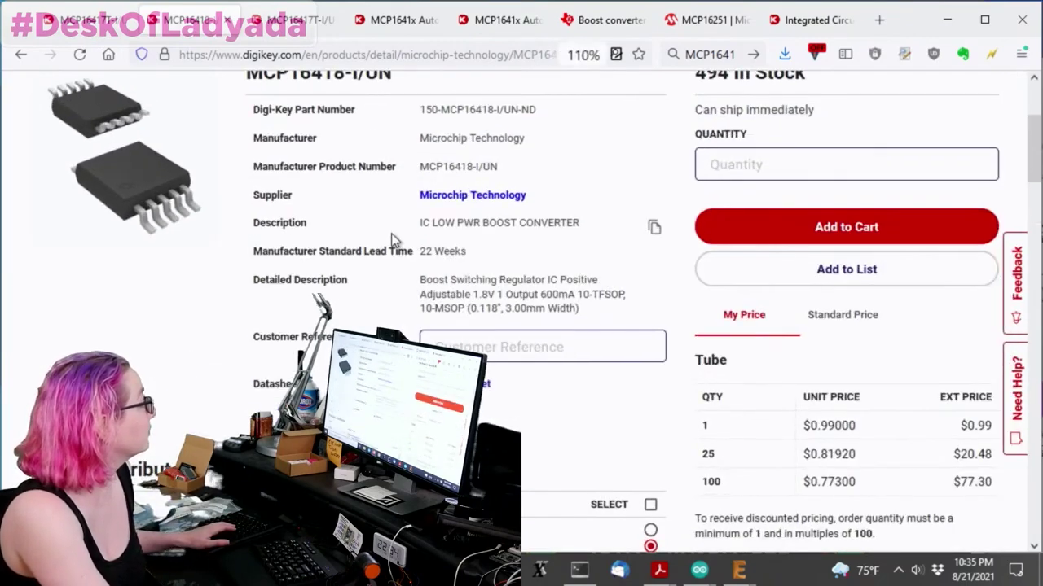
{"action": "key", "text": "ctrl+plus"}
{"action": "scroll", "coordinate": [593, 236], "scroll_direction": "down", "scroll_amount": 6}
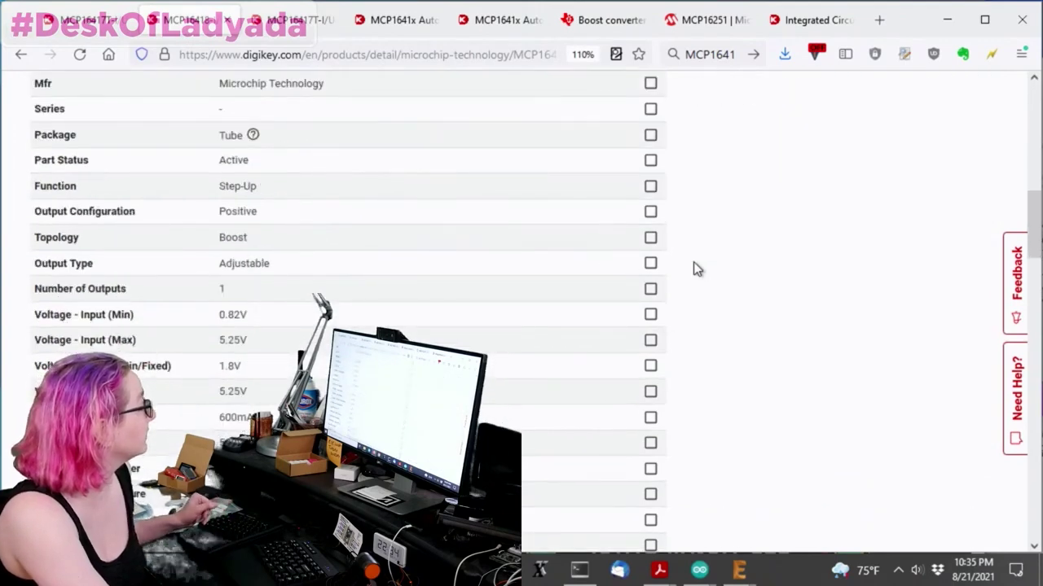
{"action": "scroll", "coordinate": [693, 264], "scroll_direction": "up", "scroll_amount": 10}
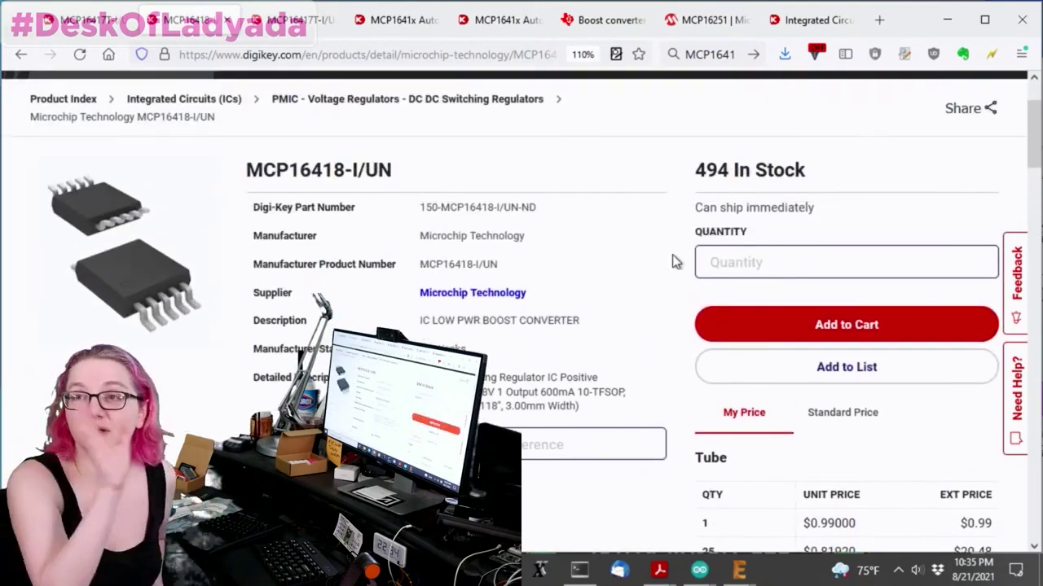